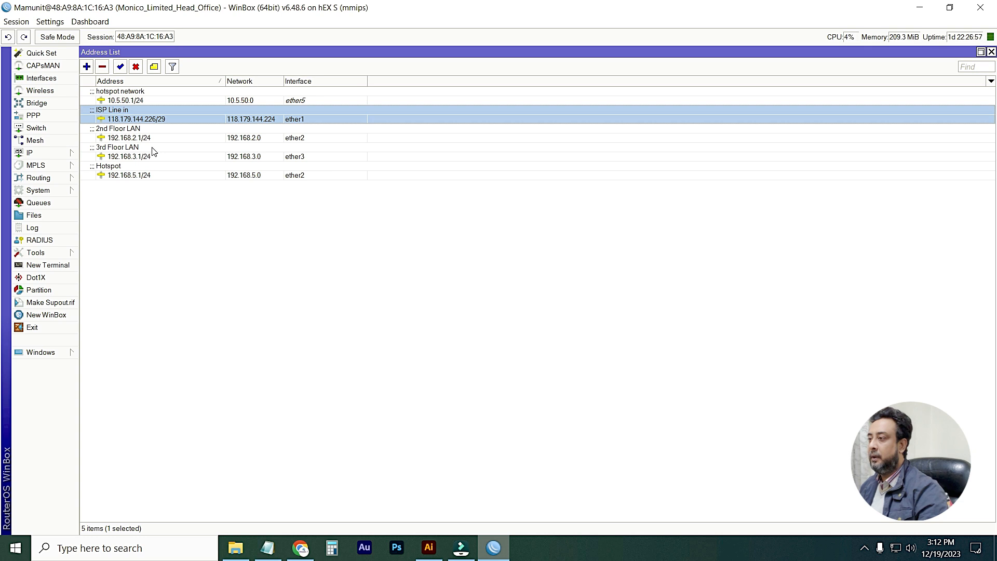
Open the ISP Line in entry of the address list and examine its address and network.
{"action": "left_click", "coordinate": [198, 234]}
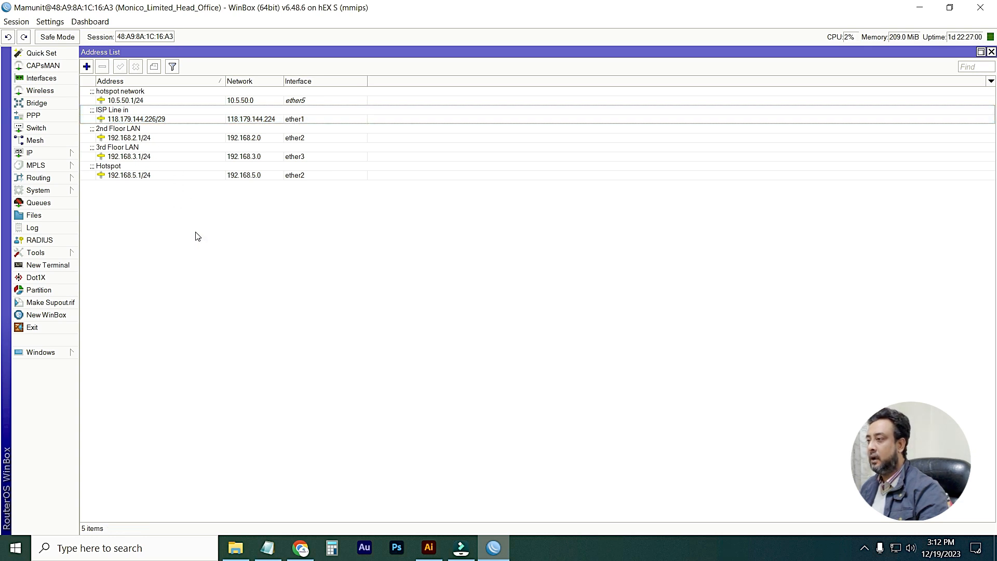
{"action": "left_click", "coordinate": [136, 119]}
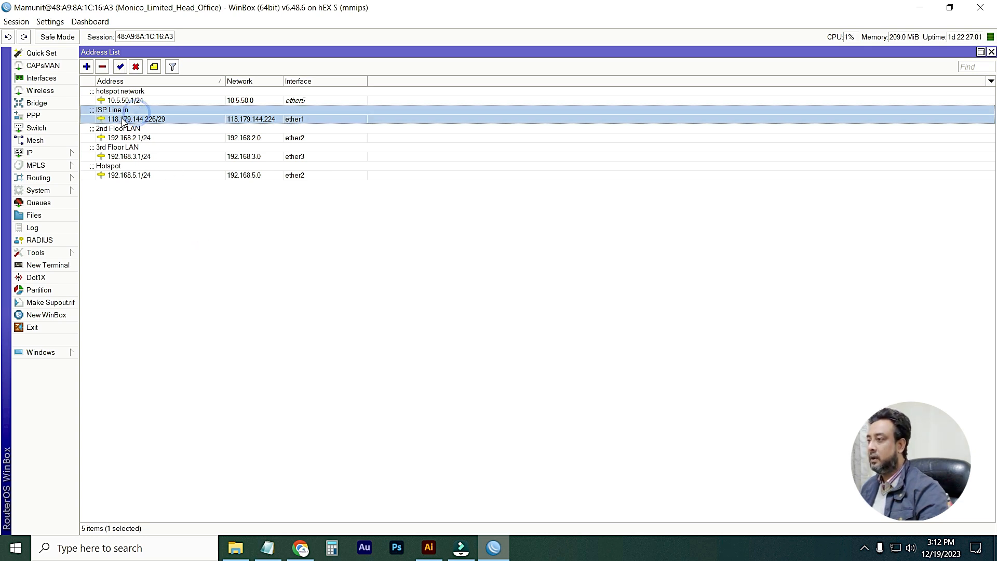
{"action": "double_click", "coordinate": [144, 117]}
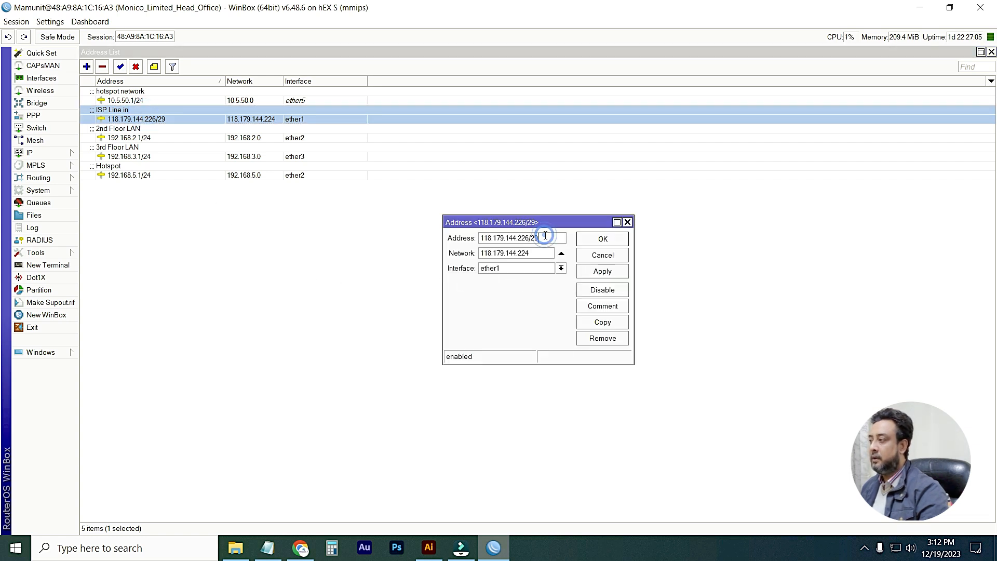
{"action": "left_click_drag", "start_coordinate": [545, 235], "coordinate": [467, 234]}
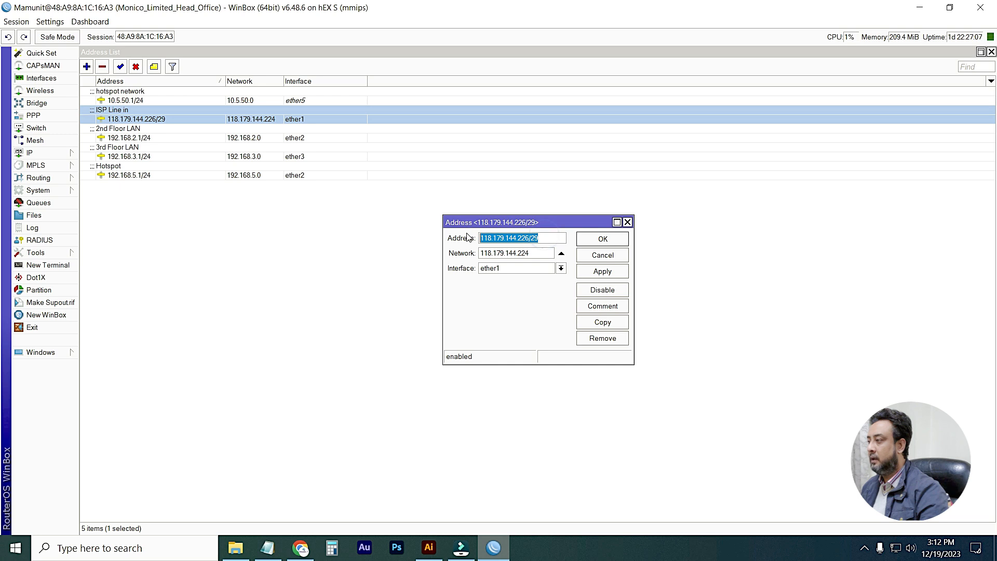
{"action": "left_click", "coordinate": [530, 253]}
{"action": "double_click", "coordinate": [530, 254]}
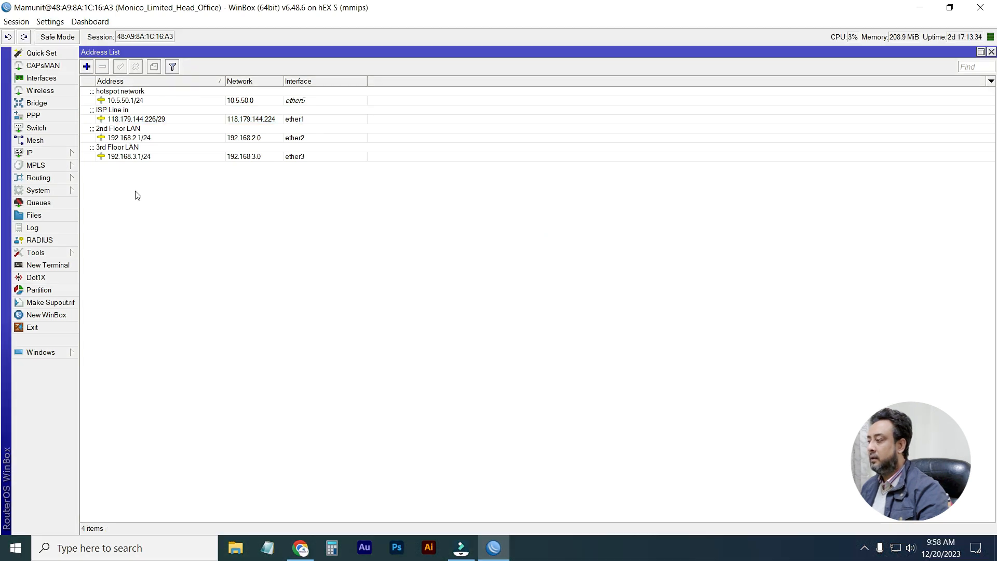
Copy the network address from the 3rd Floor LAN entry on ether3 and close the entry.
{"action": "left_click", "coordinate": [117, 136]}
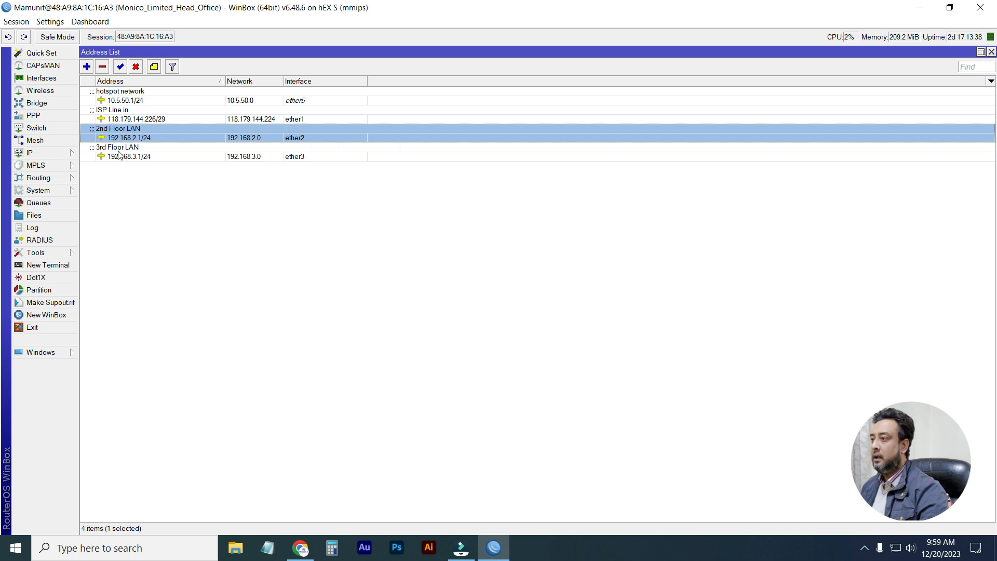
{"action": "left_click", "coordinate": [118, 153]}
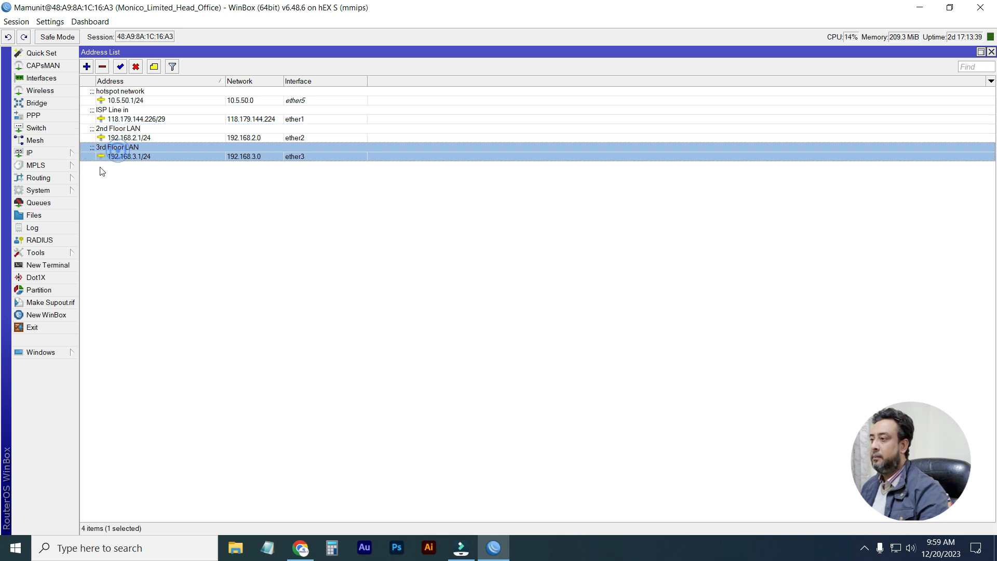
{"action": "double_click", "coordinate": [136, 156]}
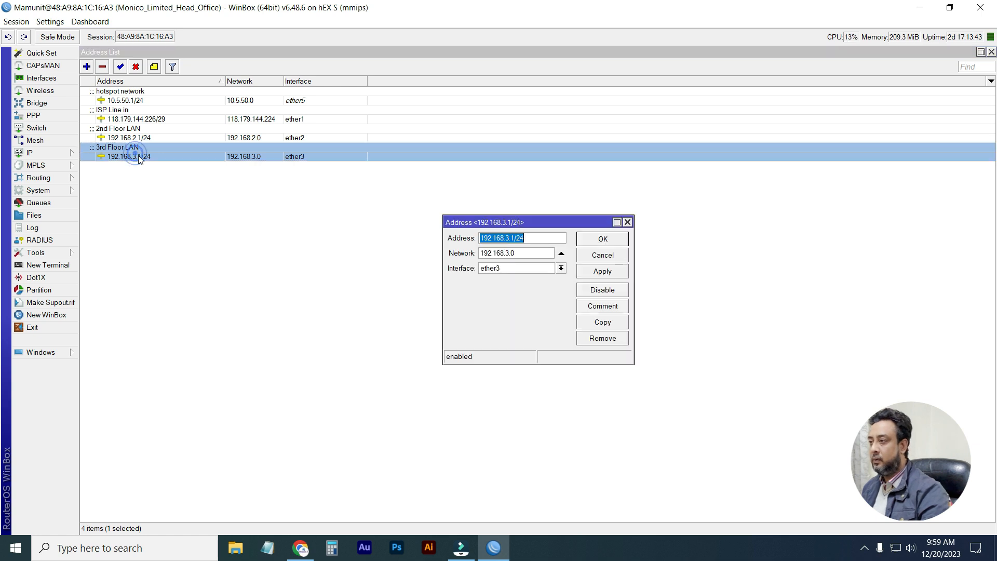
{"action": "left_click", "coordinate": [524, 255]}
{"action": "double_click", "coordinate": [524, 254]}
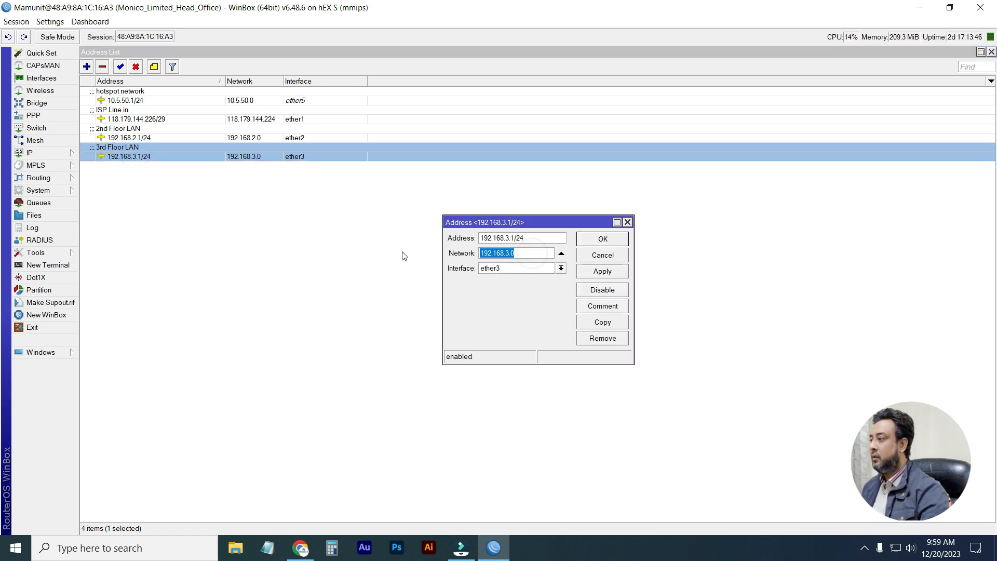
{"action": "right_click", "coordinate": [506, 253]}
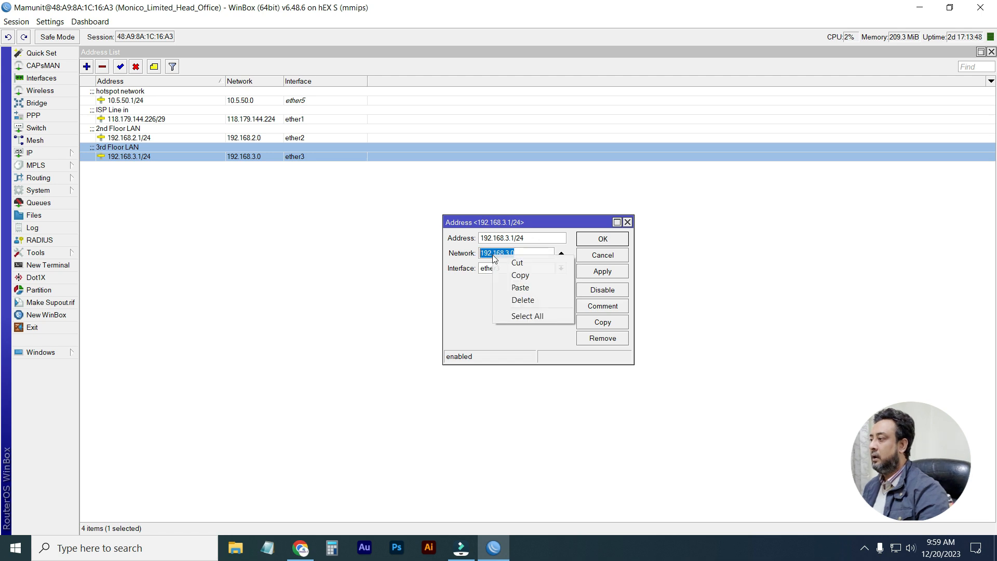
{"action": "left_click", "coordinate": [521, 275]}
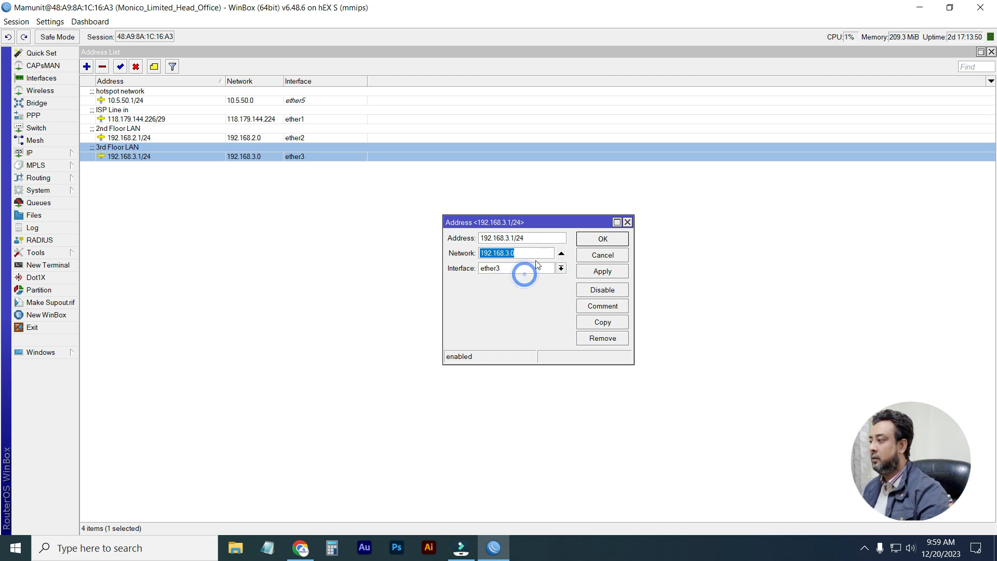
{"action": "left_click", "coordinate": [604, 239]}
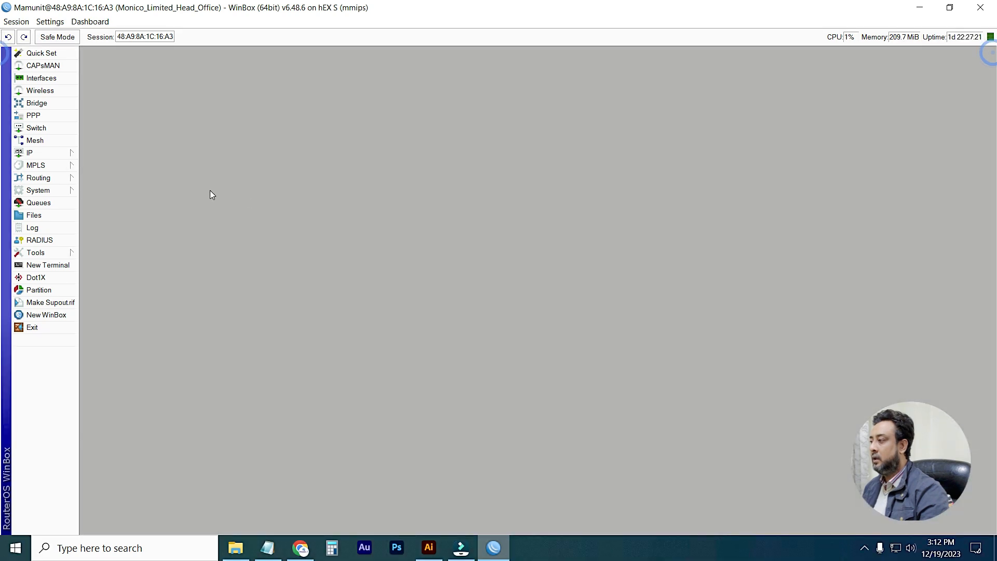
Open the firewall's filter rules and start a new rule.
{"action": "left_click", "coordinate": [66, 154]}
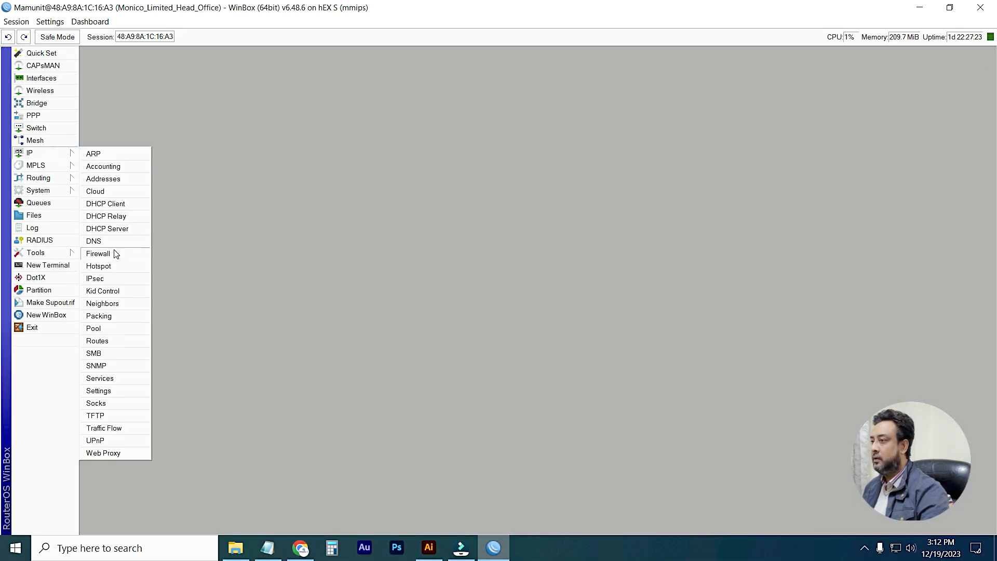
{"action": "left_click", "coordinate": [98, 255]}
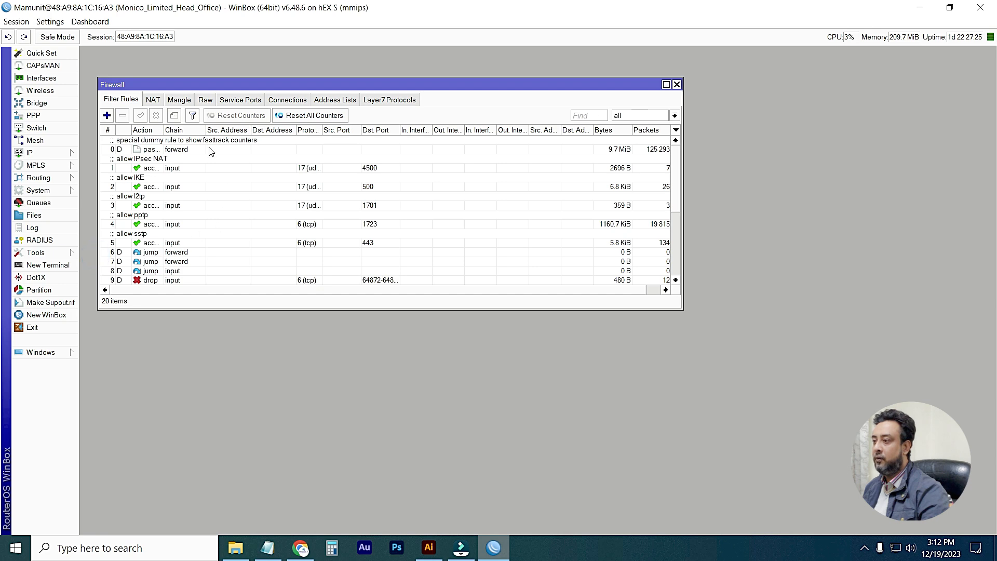
{"action": "left_click", "coordinate": [153, 101]}
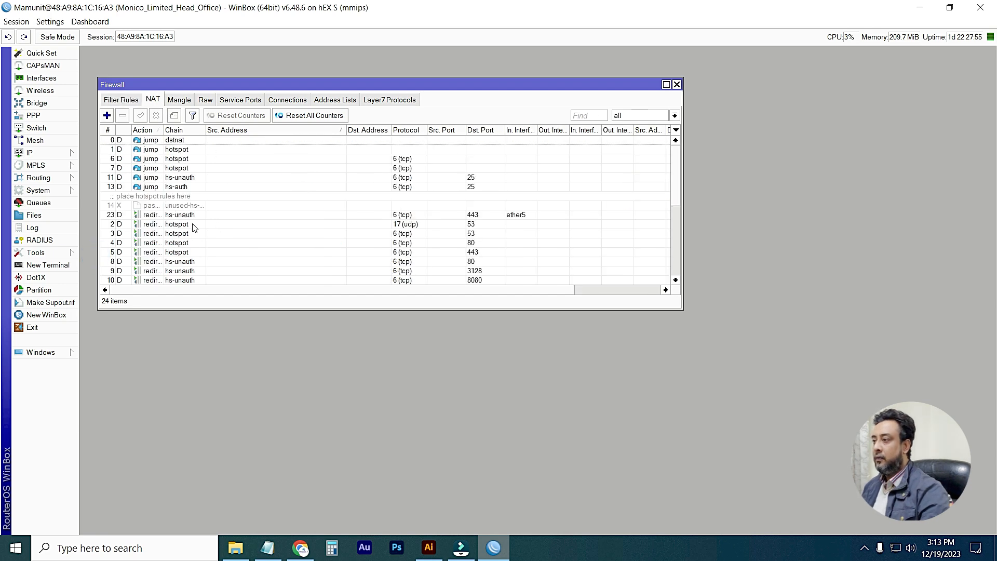
{"action": "left_click", "coordinate": [126, 101]}
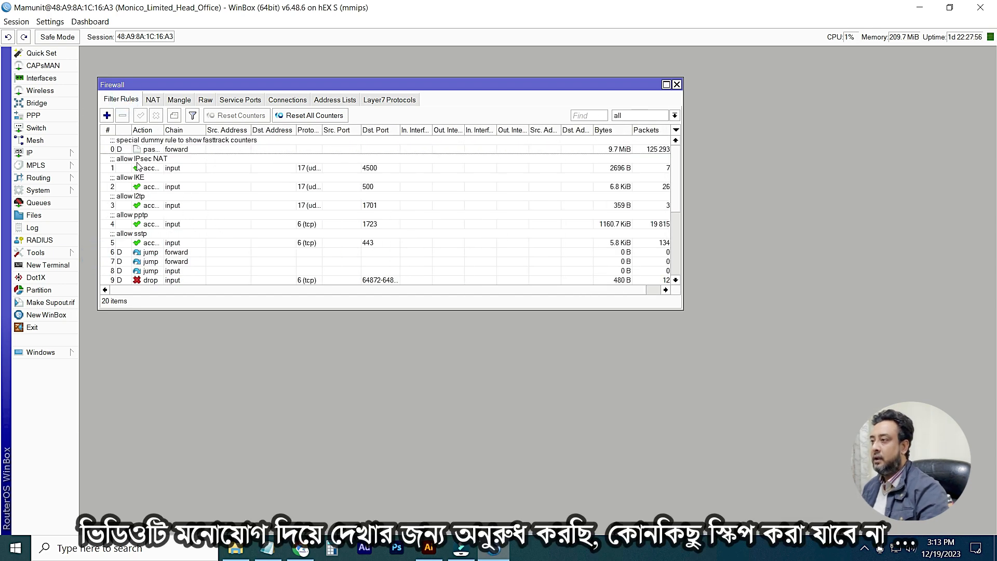
{"action": "left_click", "coordinate": [107, 116]}
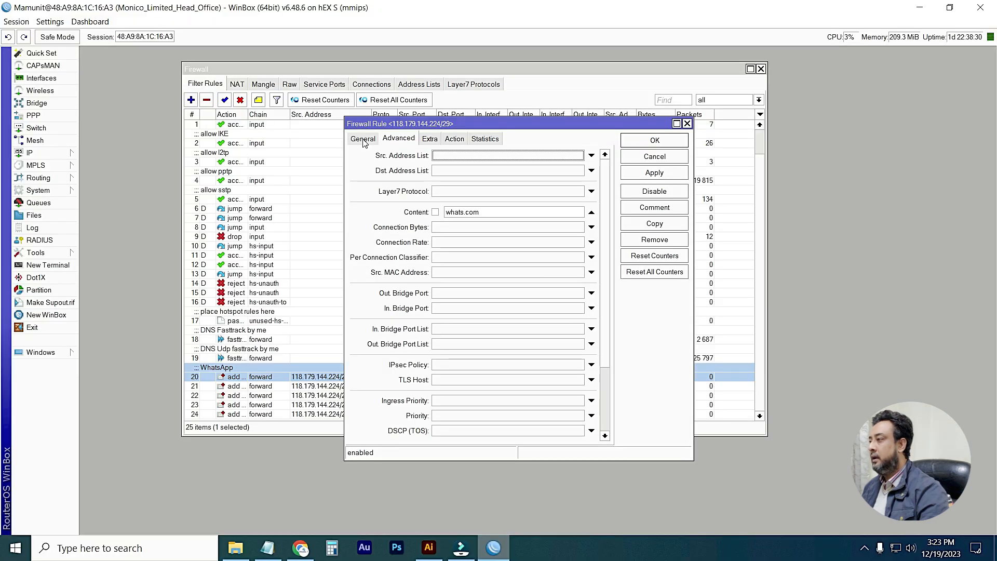
Set the source address of the WhatsApp forward rule to 192.168.3.0/24.
{"action": "left_click", "coordinate": [363, 138]}
{"action": "double_click", "coordinate": [511, 172]}
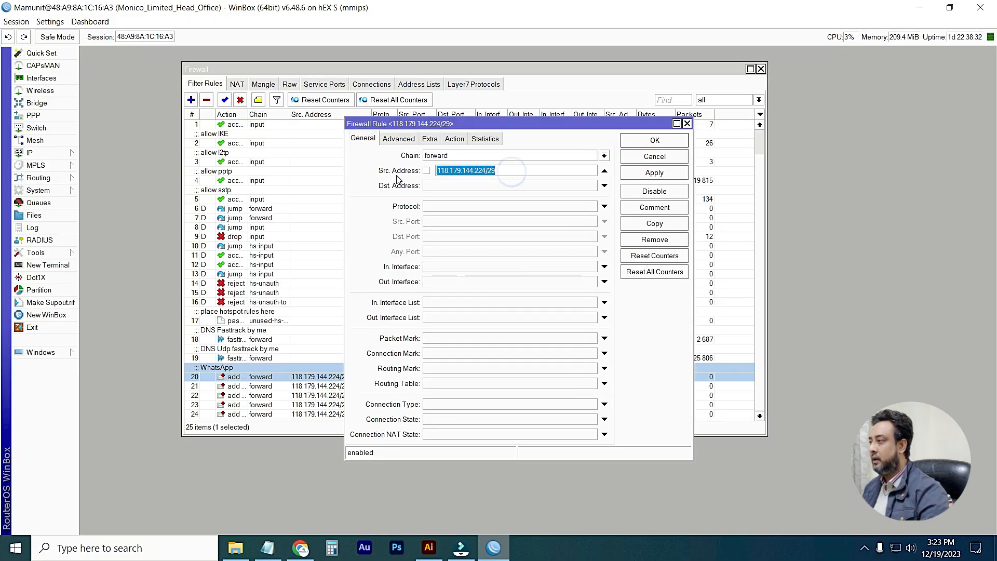
{"action": "key", "text": "ctrl+v"}
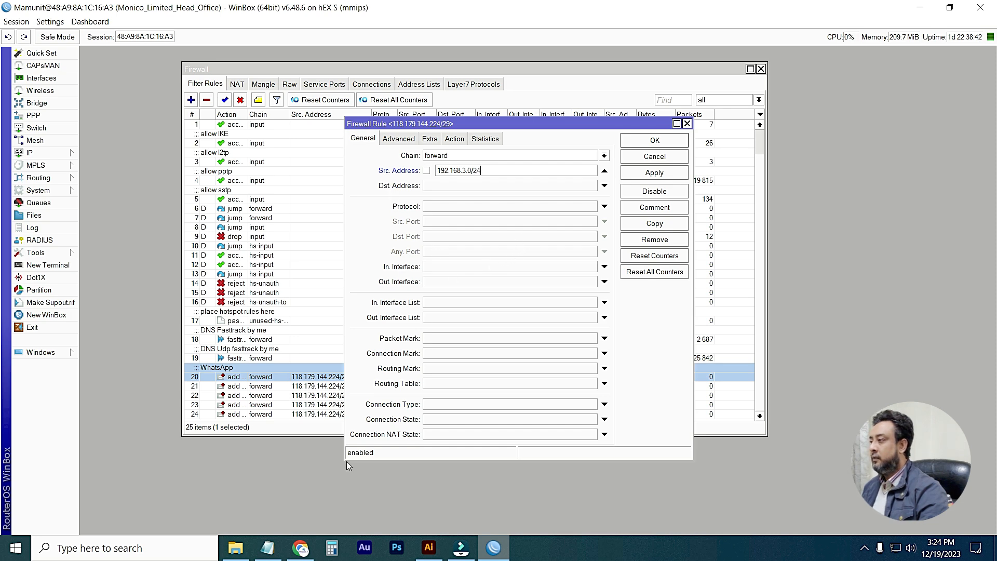
Set the new firewall rule's Content condition to whats.com, copying it from the domain list in Notepad.
{"action": "left_click", "coordinate": [373, 99]}
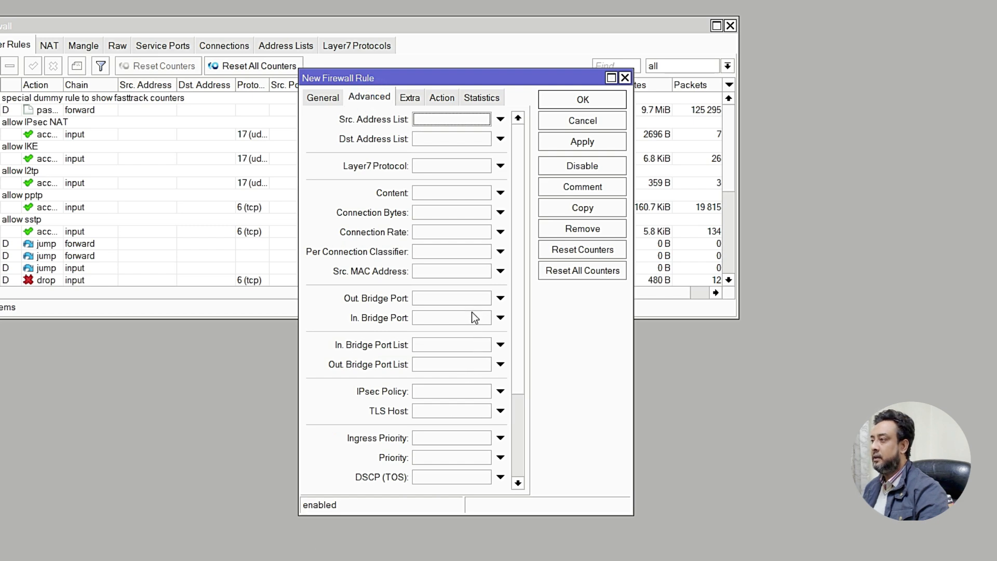
{"action": "left_click", "coordinate": [425, 194]}
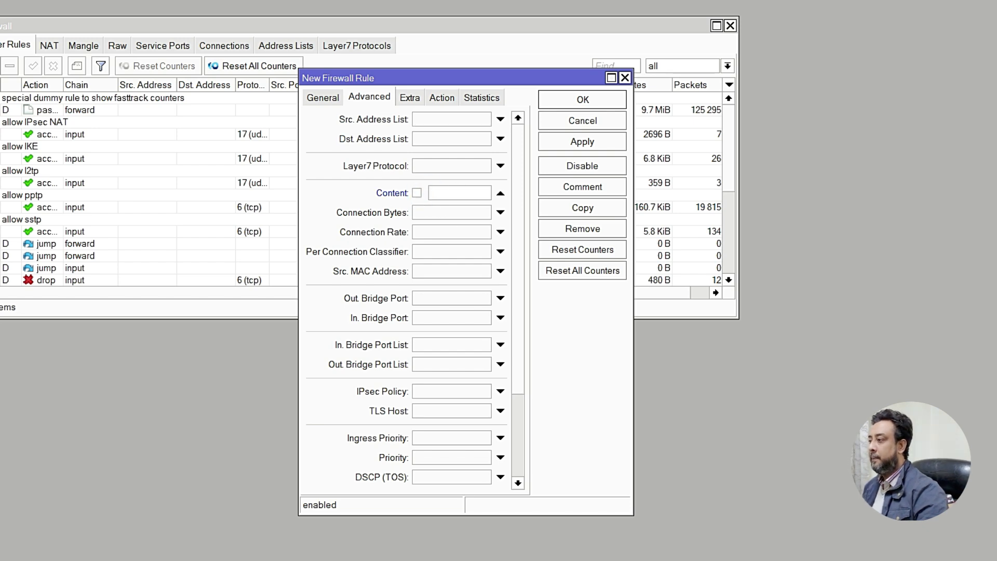
{"action": "left_click", "coordinate": [208, 560]}
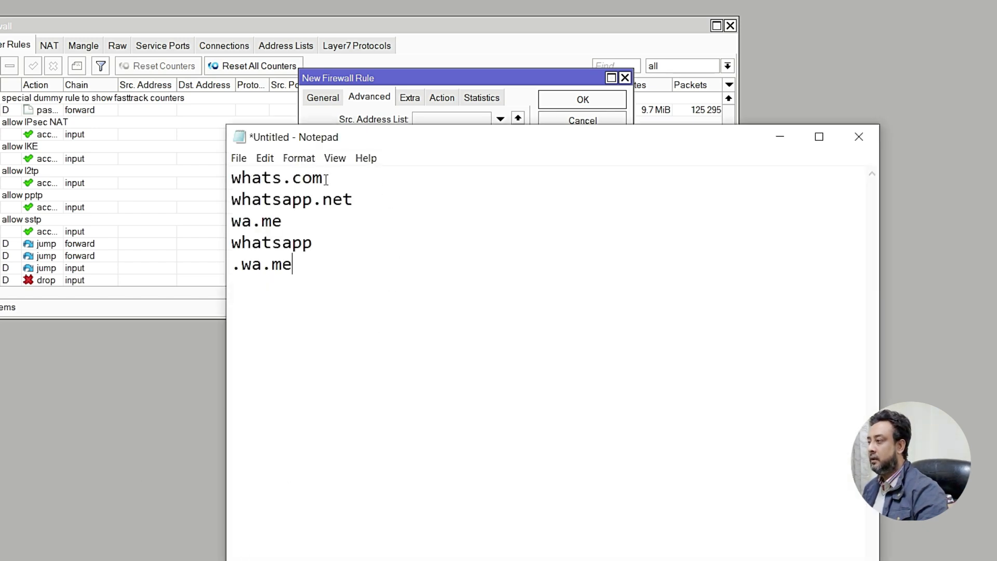
{"action": "key", "text": "ctrl+a"}
{"action": "left_click", "coordinate": [400, 227]}
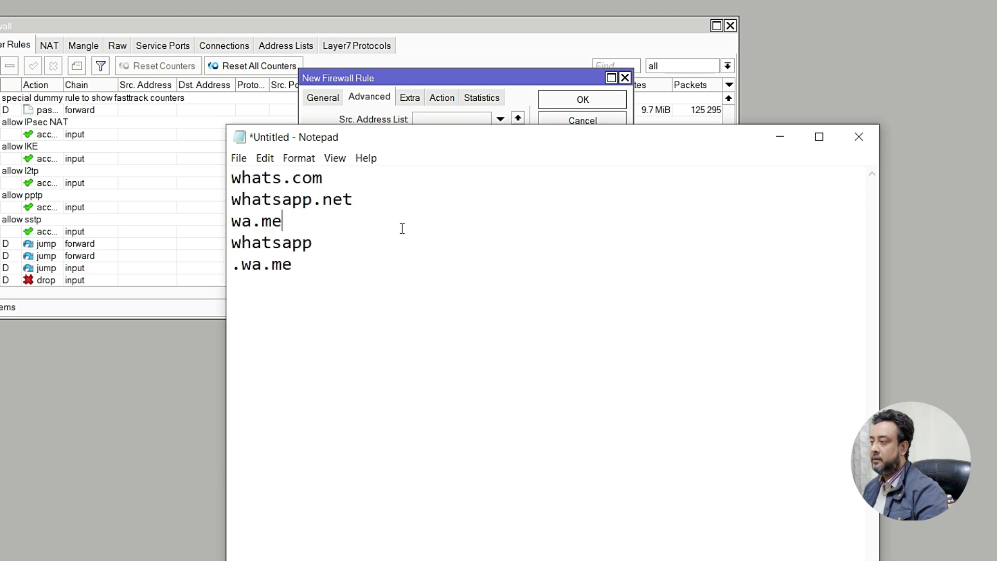
{"action": "left_click_drag", "start_coordinate": [335, 182], "coordinate": [231, 178]}
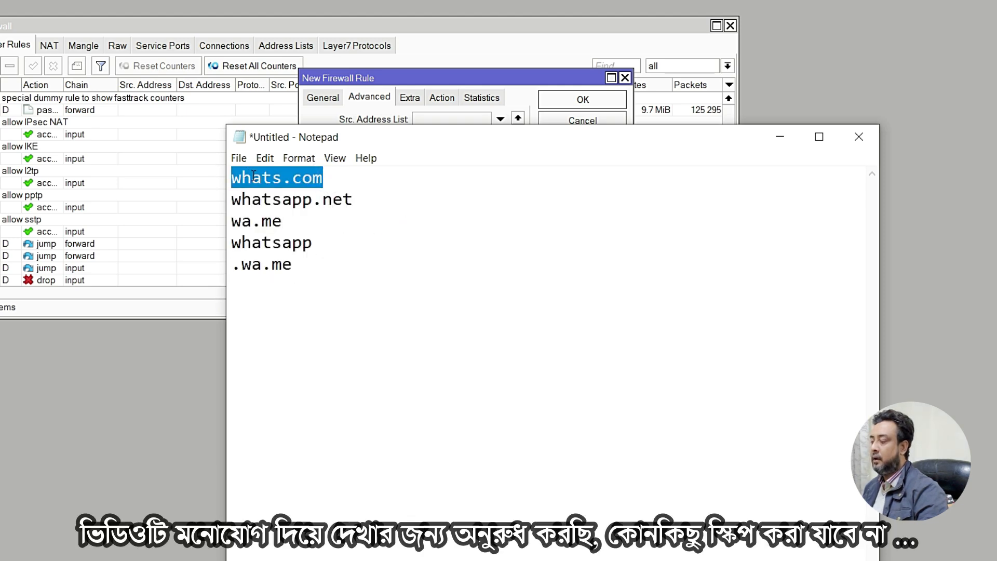
{"action": "right_click", "coordinate": [253, 177]}
{"action": "left_click", "coordinate": [301, 222]}
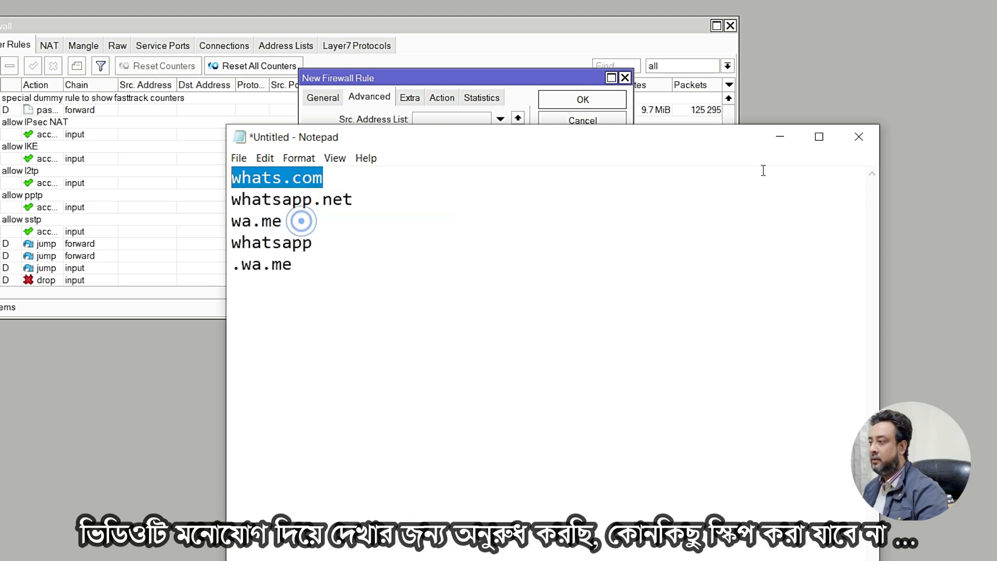
{"action": "left_click", "coordinate": [779, 138]}
{"action": "left_click", "coordinate": [442, 194]}
{"action": "right_click", "coordinate": [453, 193]}
{"action": "left_click", "coordinate": [485, 233]}
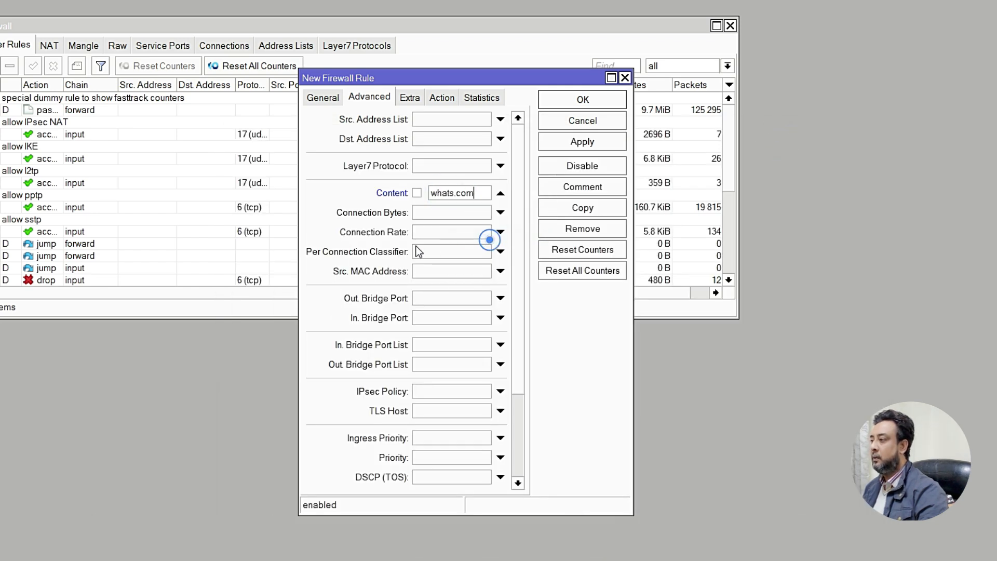
Set the rule's action to add dst to address list, with Whatsapp as the address list.
{"action": "left_click", "coordinate": [442, 97]}
{"action": "left_click", "coordinate": [423, 122]}
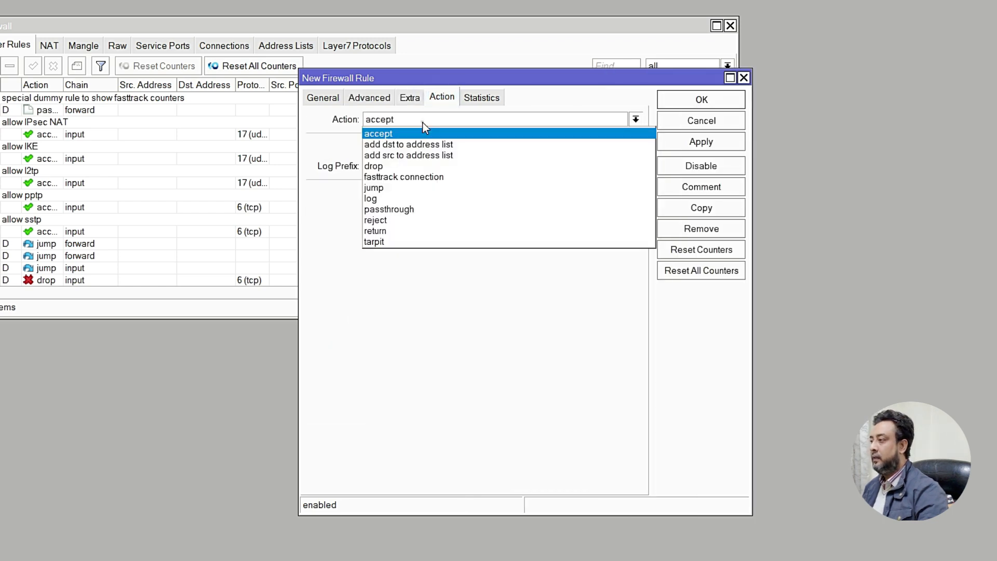
{"action": "left_click", "coordinate": [456, 145]}
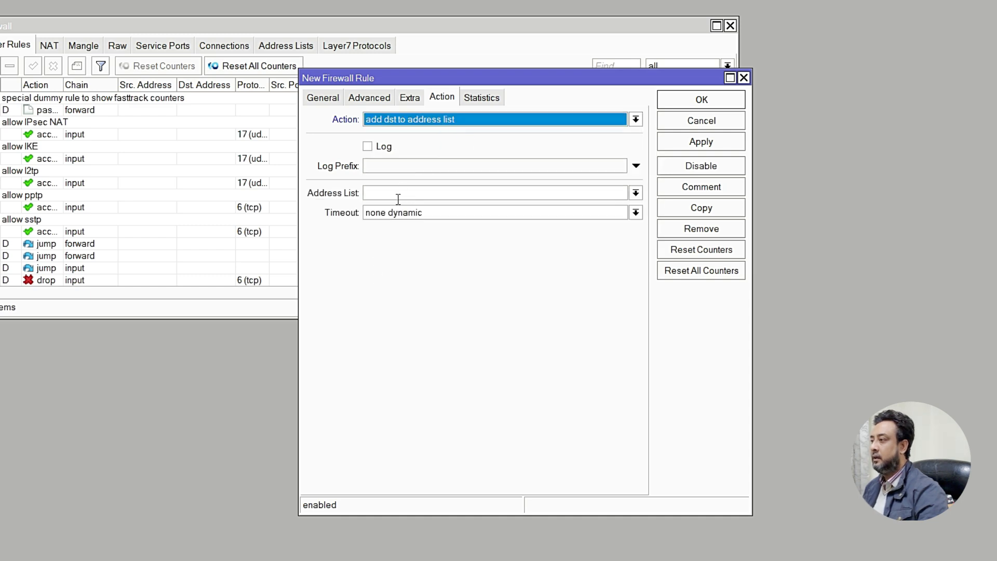
{"action": "left_click", "coordinate": [384, 194]}
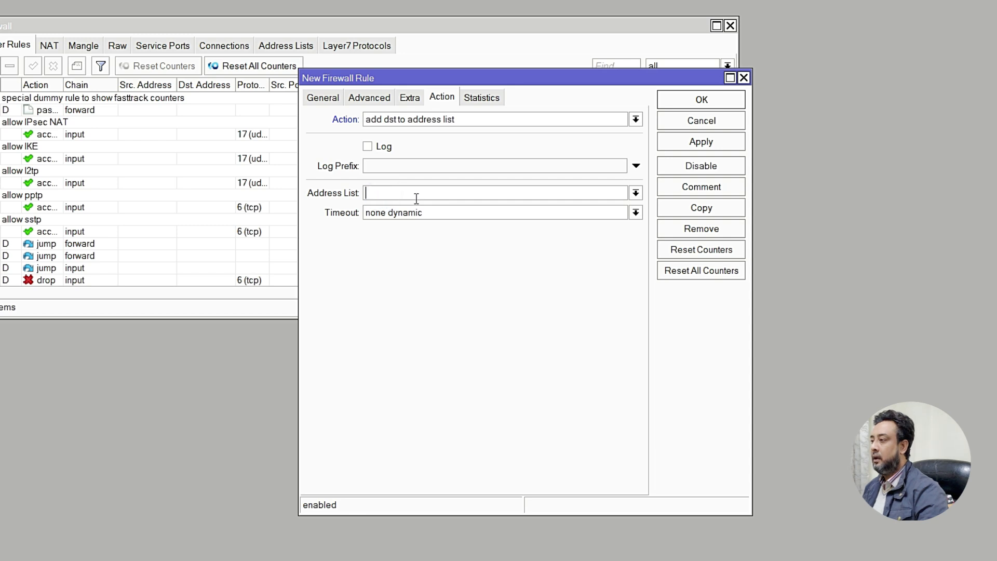
{"action": "type", "text": "????"}
{"action": "key", "text": "BackSpace"}
{"action": "key", "text": "BackSpace"}
{"action": "key", "text": "BackSpace"}
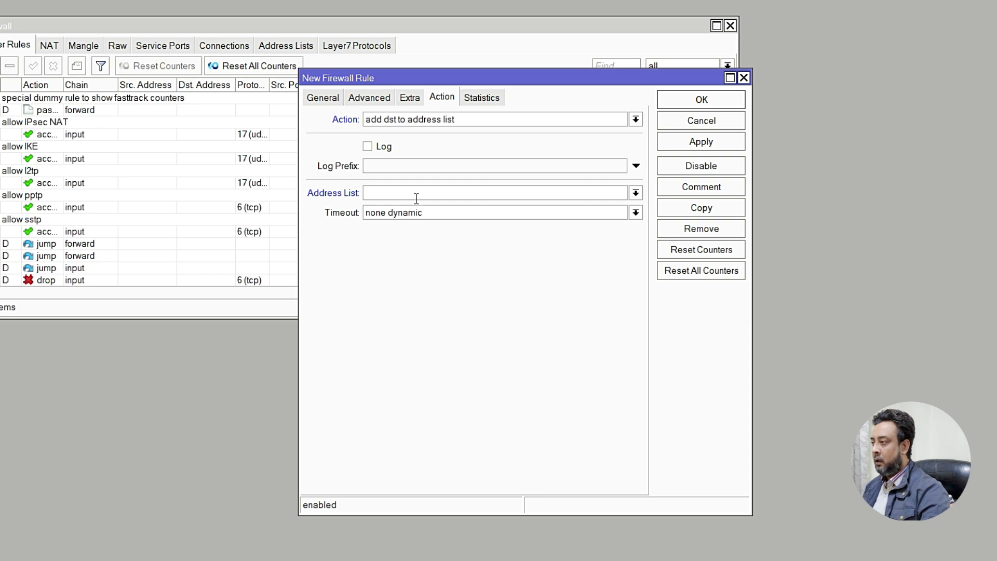
{"action": "type", "text": "Whatsapp"}
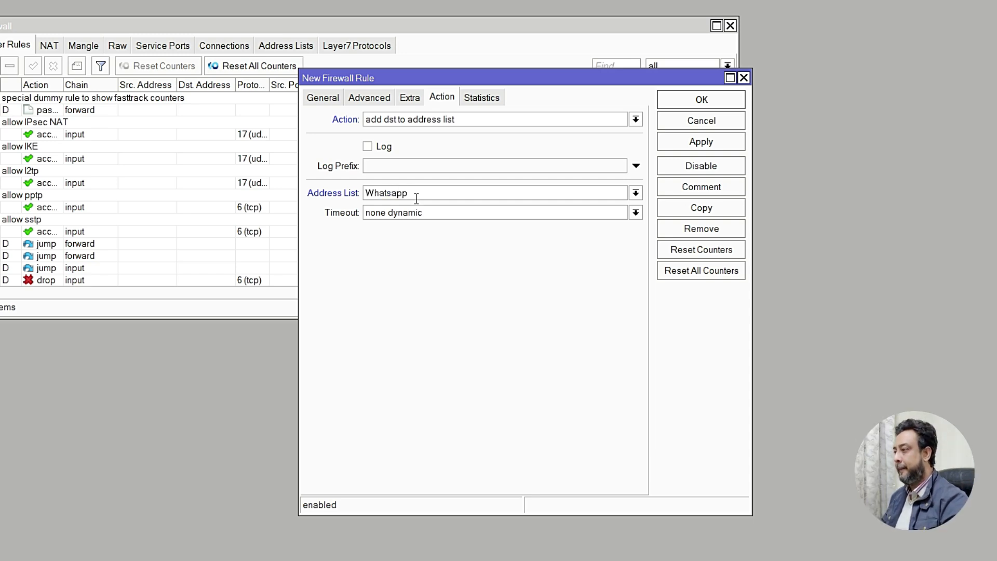
Set the rule's address list timeout to 96:00:00 and save the rule.
{"action": "double_click", "coordinate": [439, 214]}
{"action": "type", "text": "96"}
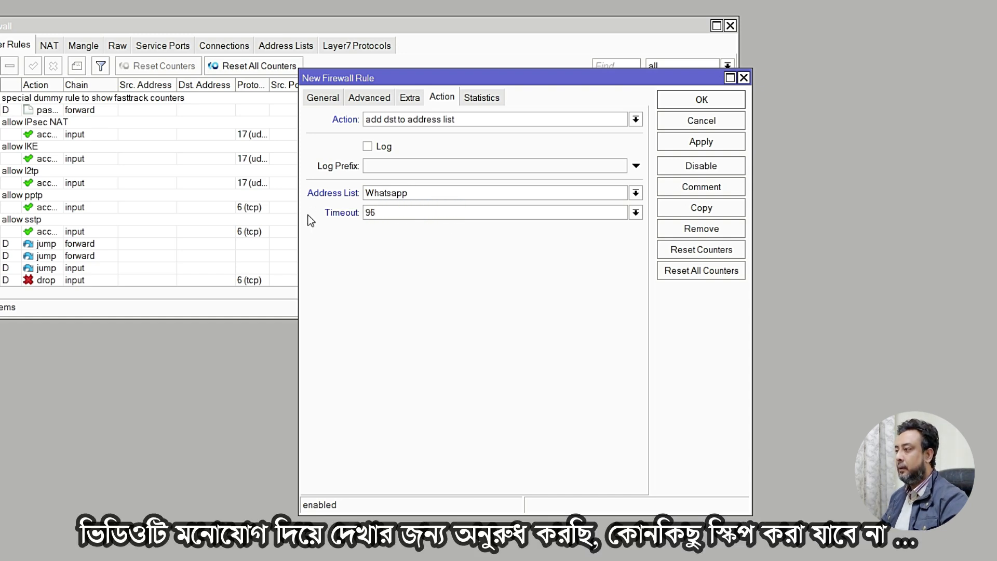
{"action": "type", "text": ":00"}
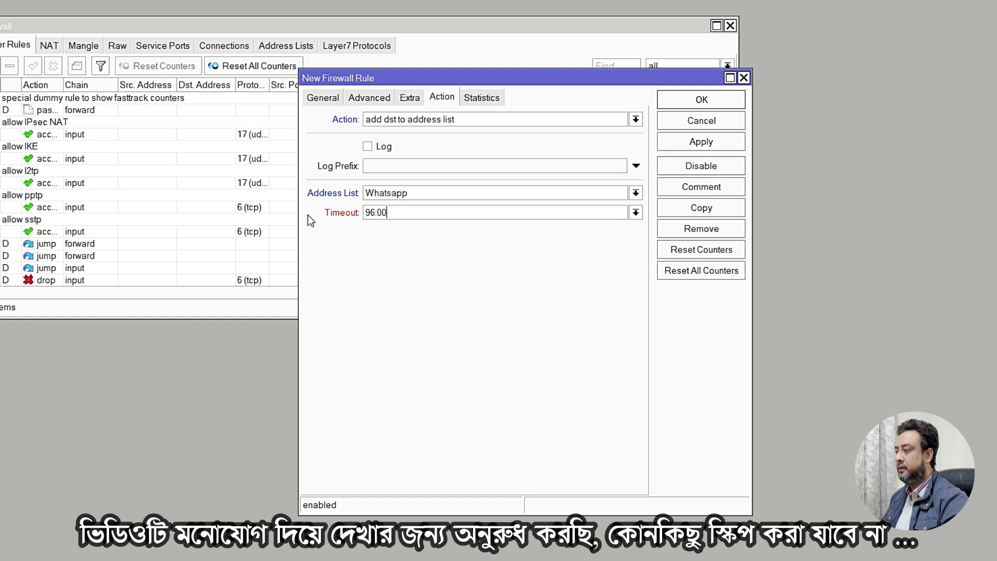
{"action": "type", "text": ":00"}
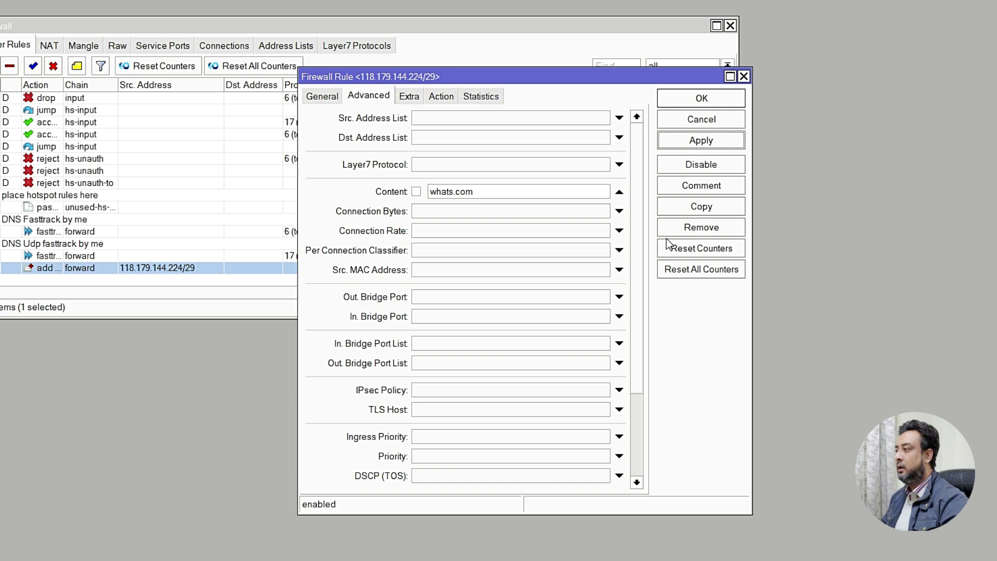
{"action": "left_click", "coordinate": [700, 114]}
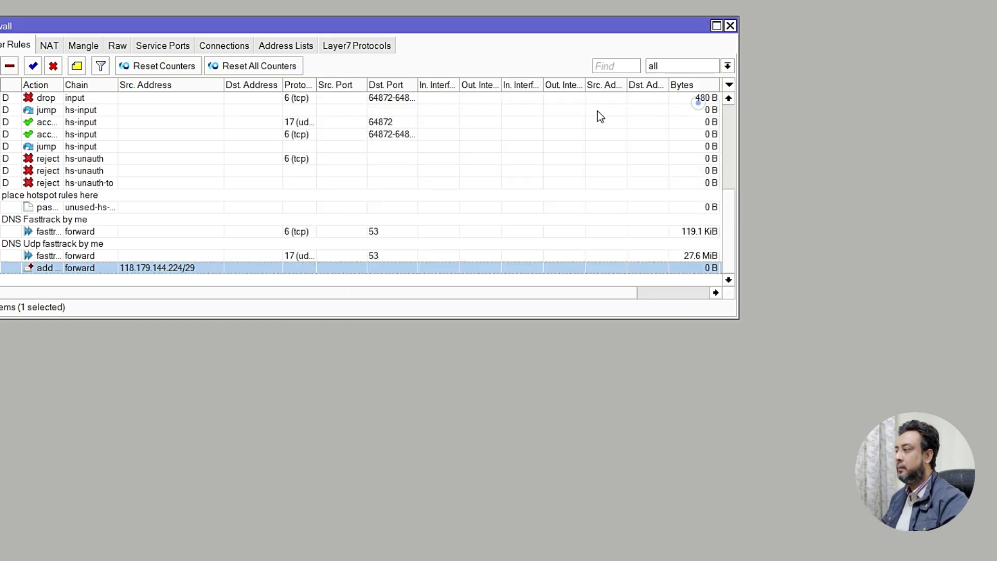
Open the whats.com forward rule, check its content and action settings, and duplicate it as a new rule.
{"action": "double_click", "coordinate": [138, 266]}
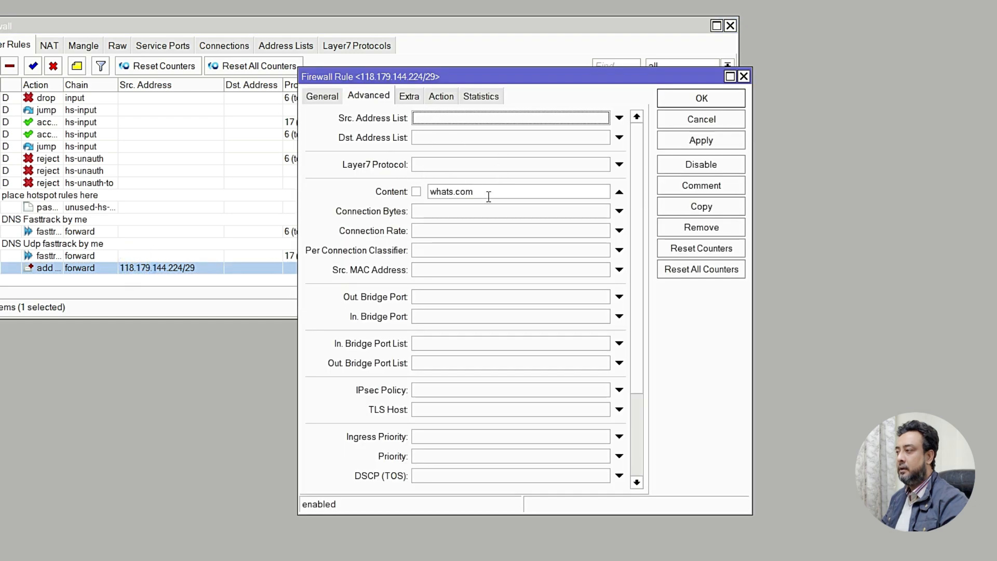
{"action": "left_click", "coordinate": [336, 97]}
{"action": "left_click", "coordinate": [360, 96]}
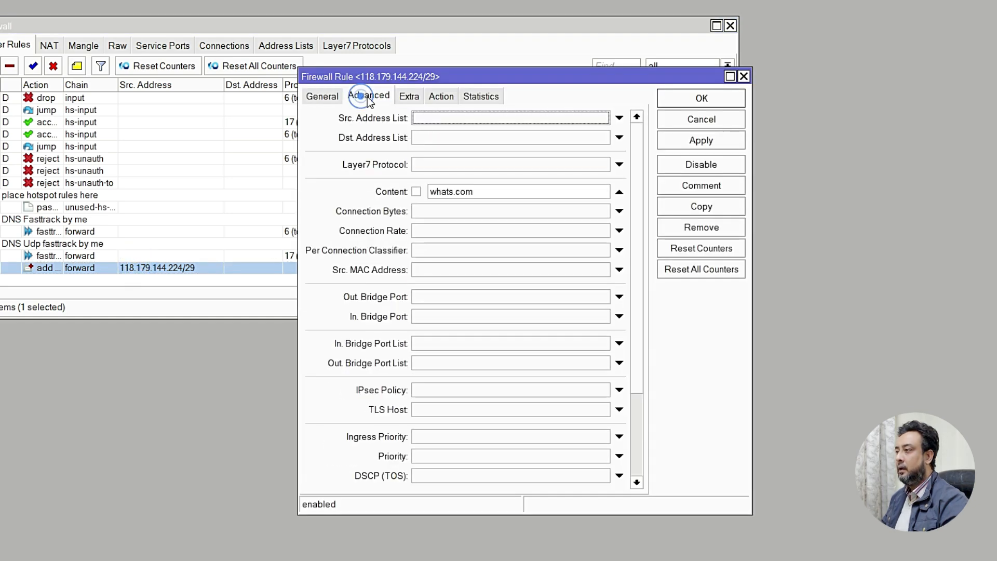
{"action": "left_click", "coordinate": [441, 97]}
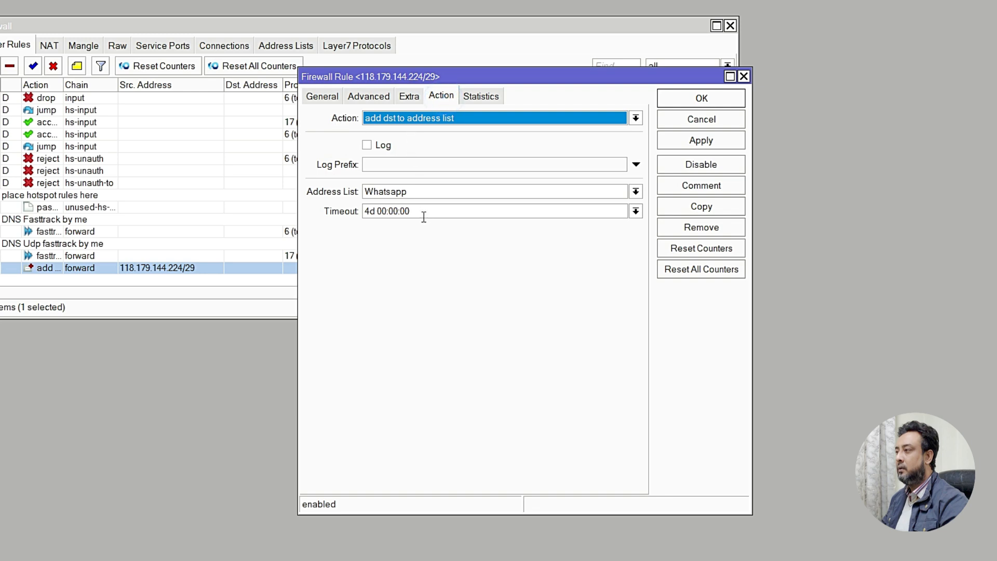
{"action": "left_click", "coordinate": [369, 99]}
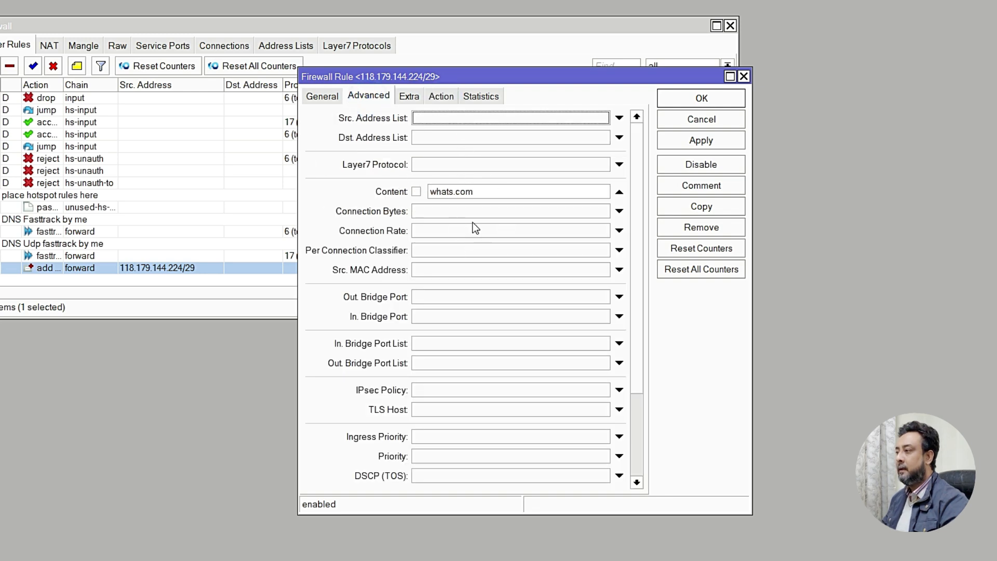
{"action": "left_click", "coordinate": [700, 206]}
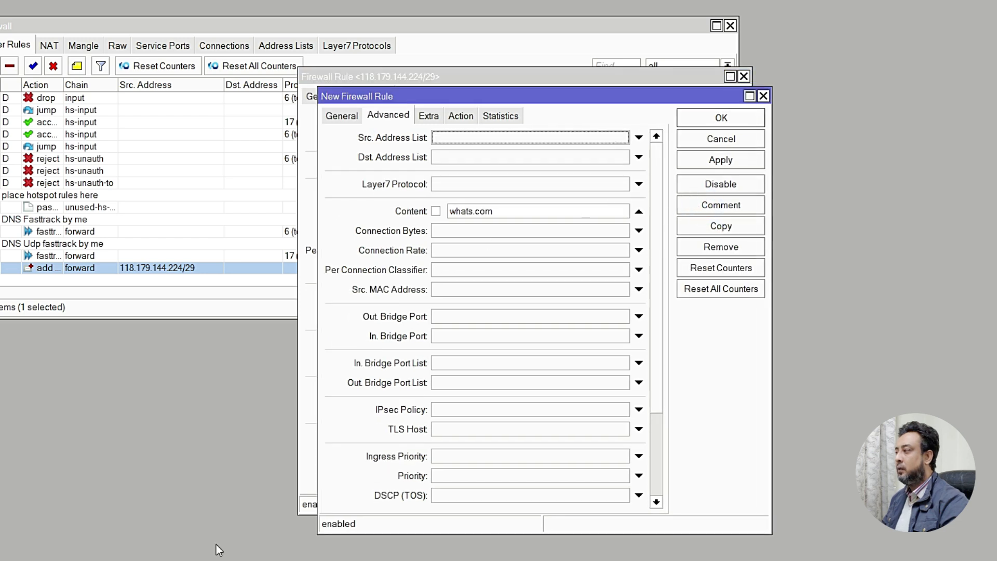
Set the duplicated rule's Content condition to whatsapp.net, copied from the domain list in Notepad, and apply it.
{"action": "key", "text": "alt+Tab"}
{"action": "left_click_drag", "start_coordinate": [357, 200], "coordinate": [233, 203]}
{"action": "right_click", "coordinate": [262, 203]}
{"action": "left_click", "coordinate": [294, 248]}
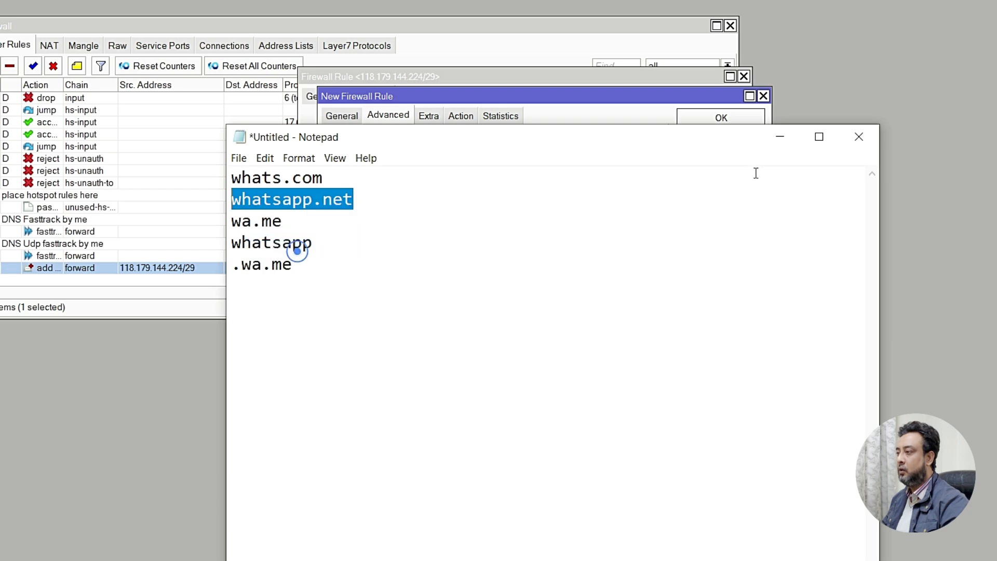
{"action": "left_click", "coordinate": [778, 140]}
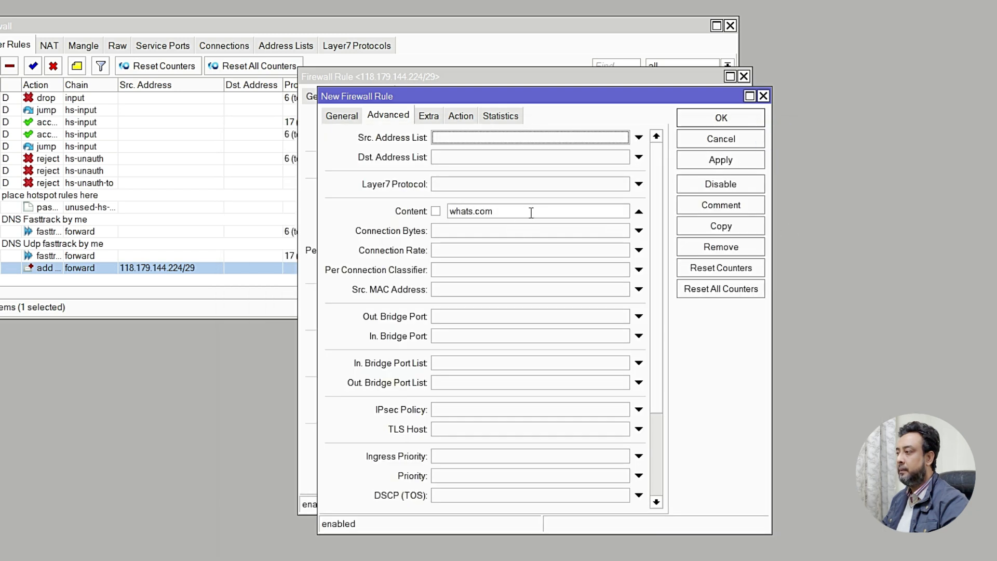
{"action": "double_click", "coordinate": [532, 213]}
{"action": "key", "text": "ctrl+v"}
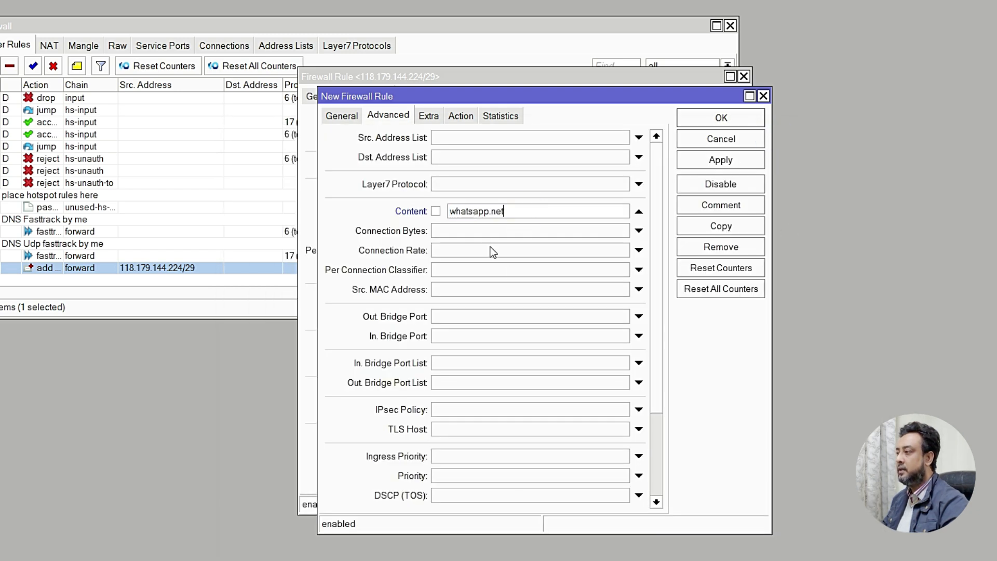
{"action": "left_click", "coordinate": [719, 161]}
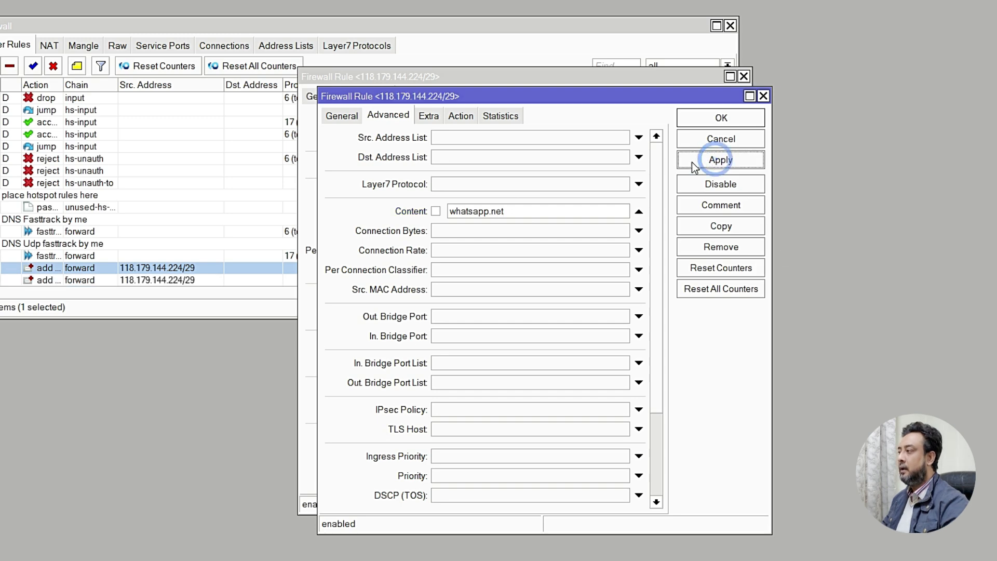
{"action": "left_click", "coordinate": [767, 134]}
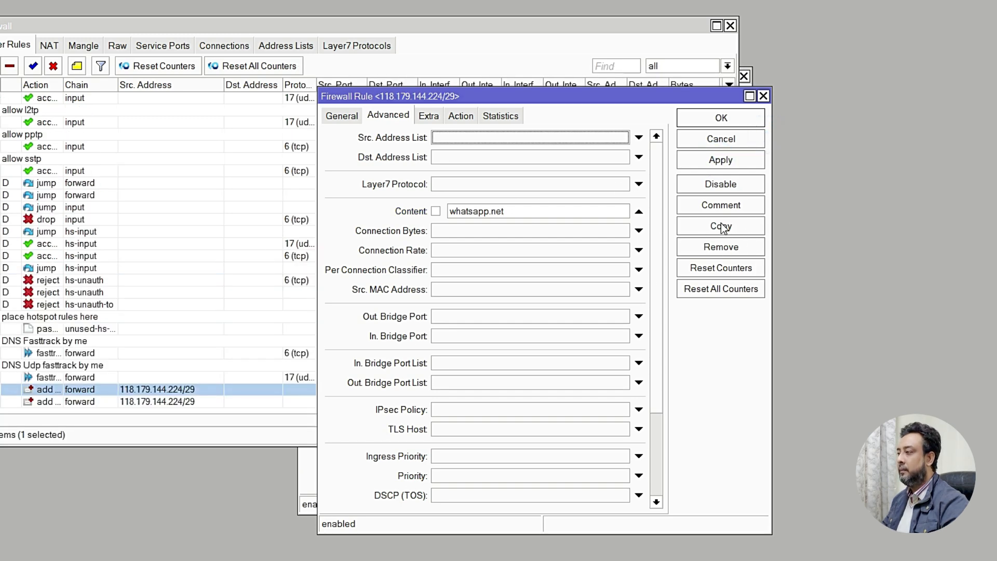
Duplicate the whatsapp.net rule, set the copy's Content to wa.me from the Notepad list, and apply it.
{"action": "left_click", "coordinate": [721, 227]}
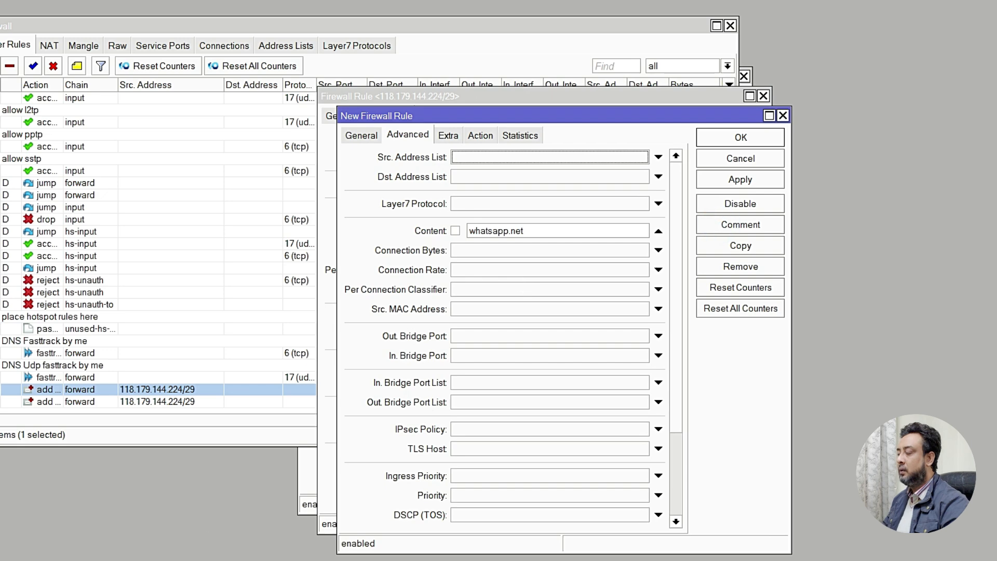
{"action": "key", "text": "alt+Tab"}
{"action": "left_click_drag", "start_coordinate": [290, 221], "coordinate": [232, 221]}
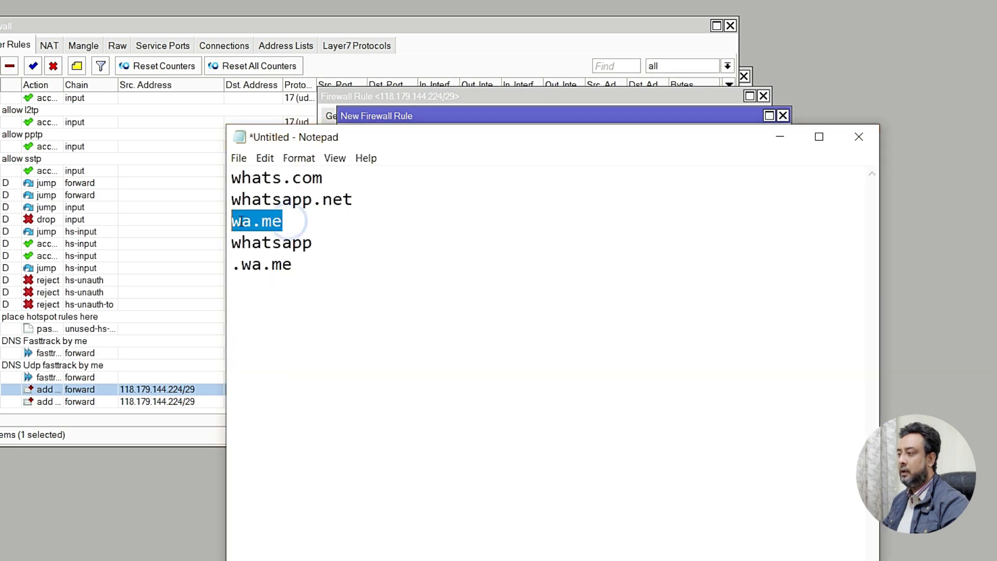
{"action": "right_click", "coordinate": [241, 220]}
{"action": "left_click", "coordinate": [272, 268]}
{"action": "left_click", "coordinate": [780, 137]}
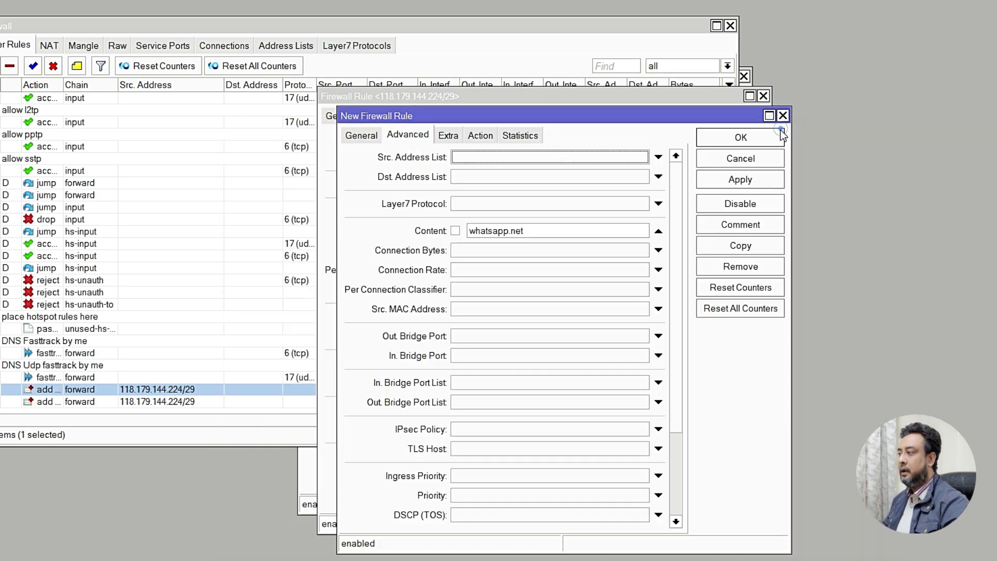
{"action": "left_click_drag", "start_coordinate": [534, 231], "coordinate": [442, 225]}
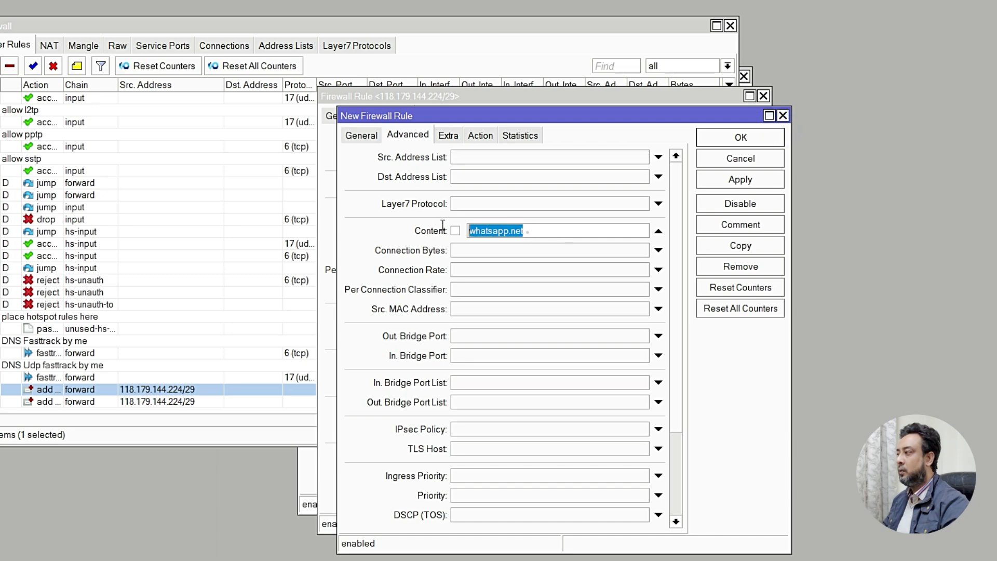
{"action": "right_click", "coordinate": [503, 230]}
{"action": "left_click", "coordinate": [543, 275]}
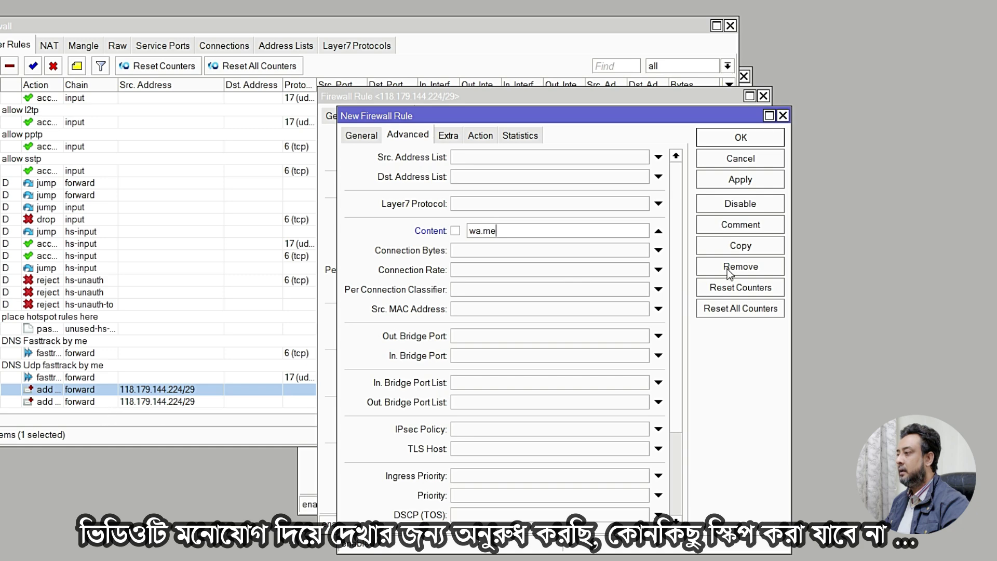
{"action": "left_click", "coordinate": [741, 182]}
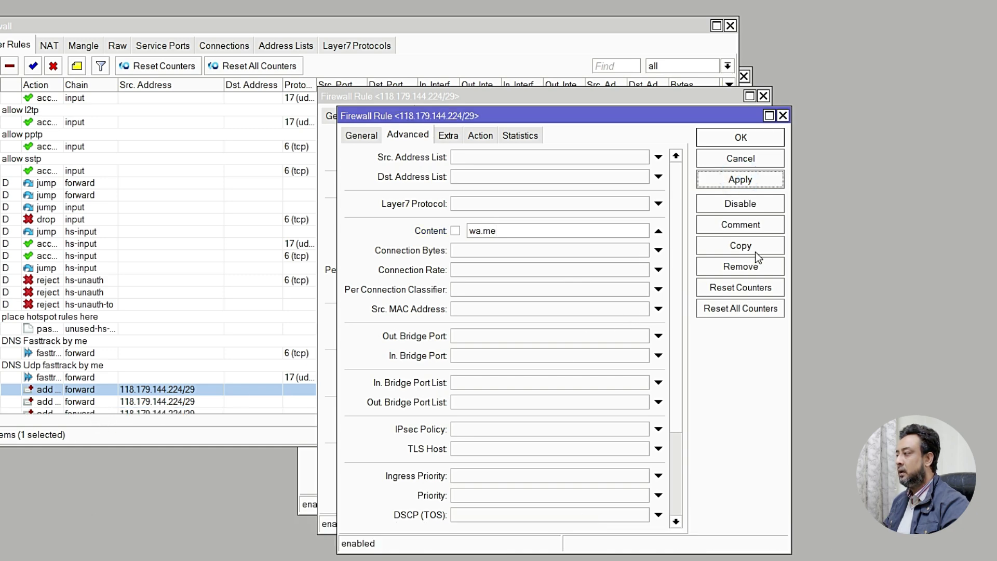
Duplicate the wa.me rule, set the copy's Content to whatsapp from the Notepad list, and apply it.
{"action": "left_click", "coordinate": [740, 245]}
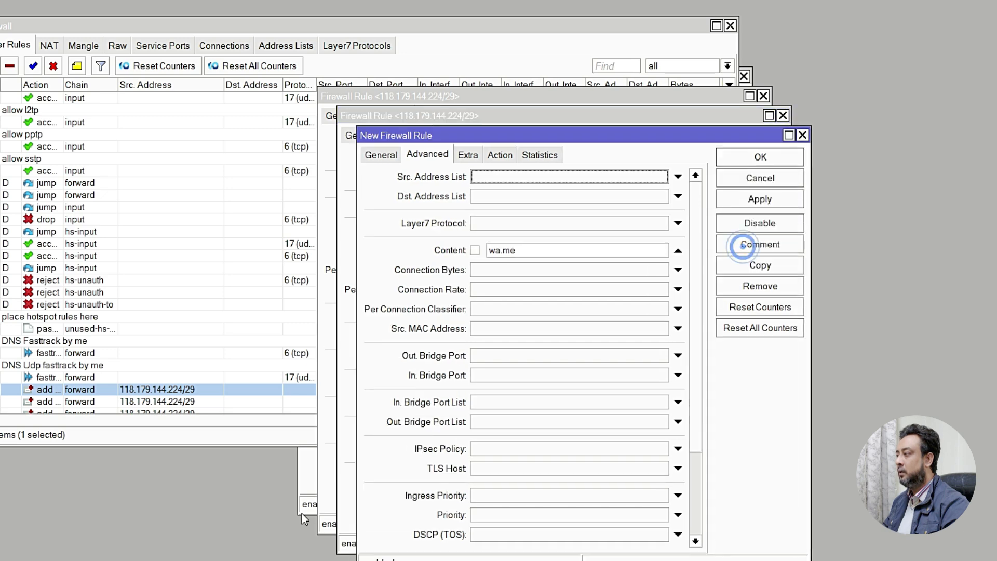
{"action": "key", "text": "alt+Tab"}
{"action": "double_click", "coordinate": [310, 243]}
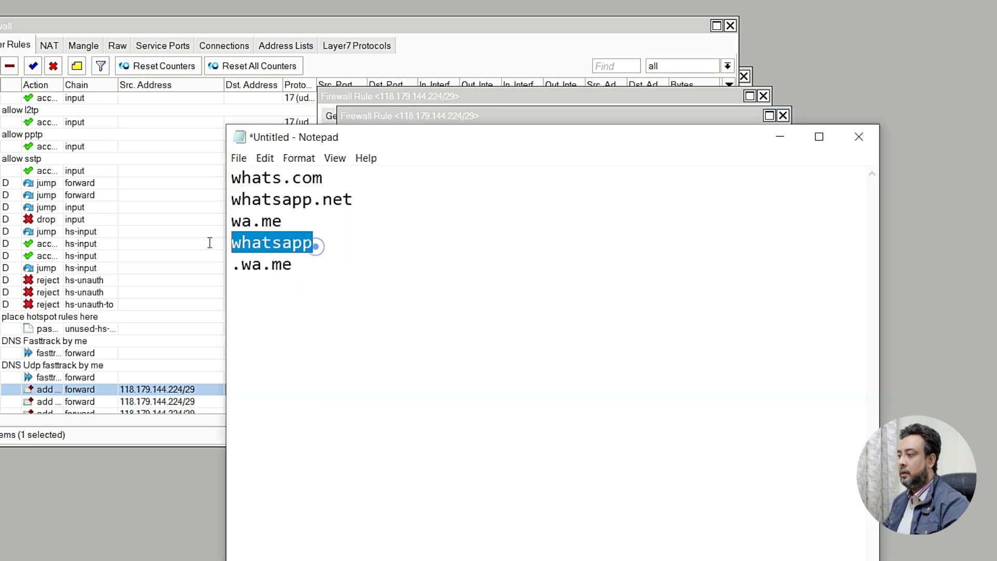
{"action": "right_click", "coordinate": [257, 249]}
{"action": "left_click", "coordinate": [292, 294]}
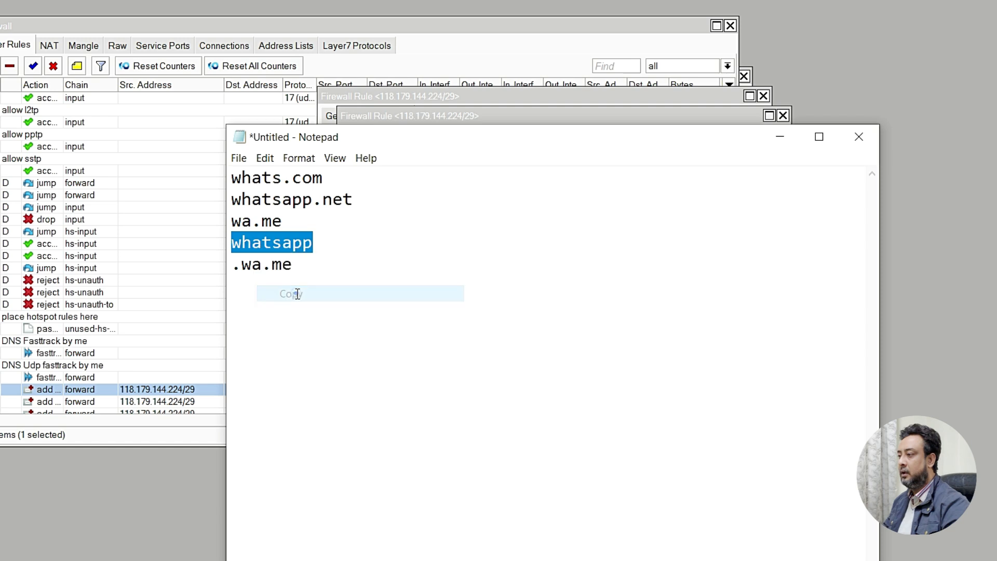
{"action": "left_click", "coordinate": [780, 140]}
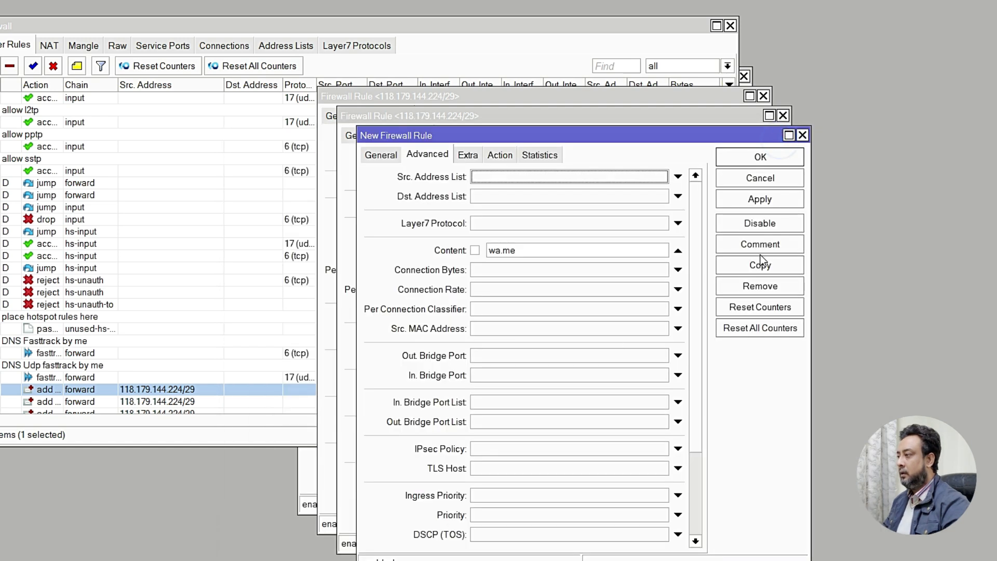
{"action": "double_click", "coordinate": [525, 251]}
{"action": "right_click", "coordinate": [525, 252]}
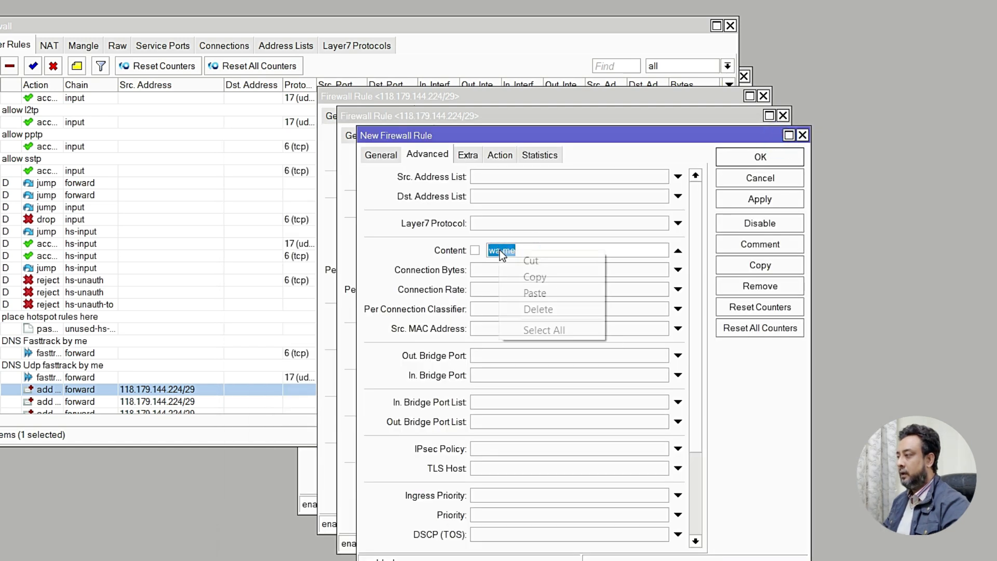
{"action": "left_click", "coordinate": [547, 291]}
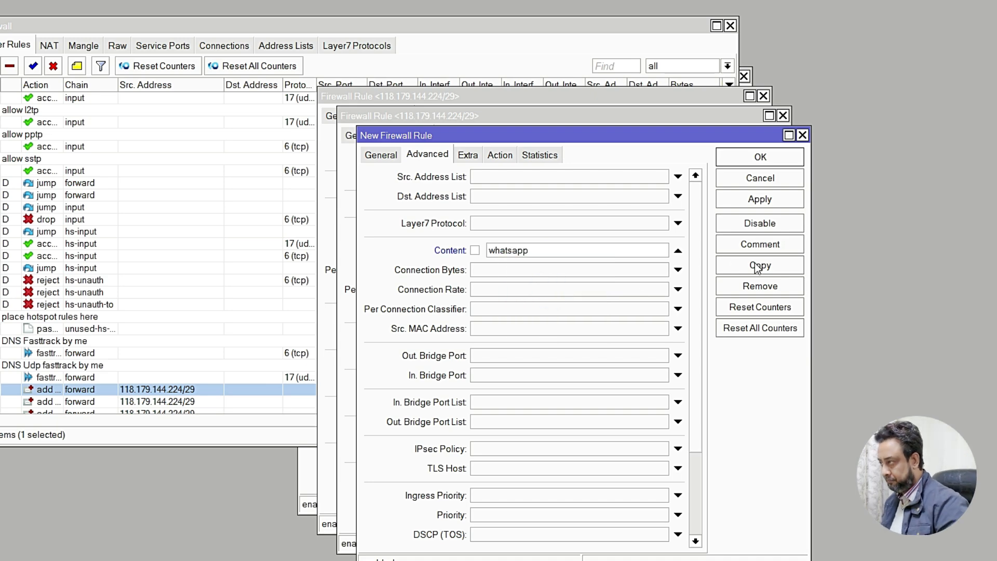
{"action": "left_click", "coordinate": [760, 201]}
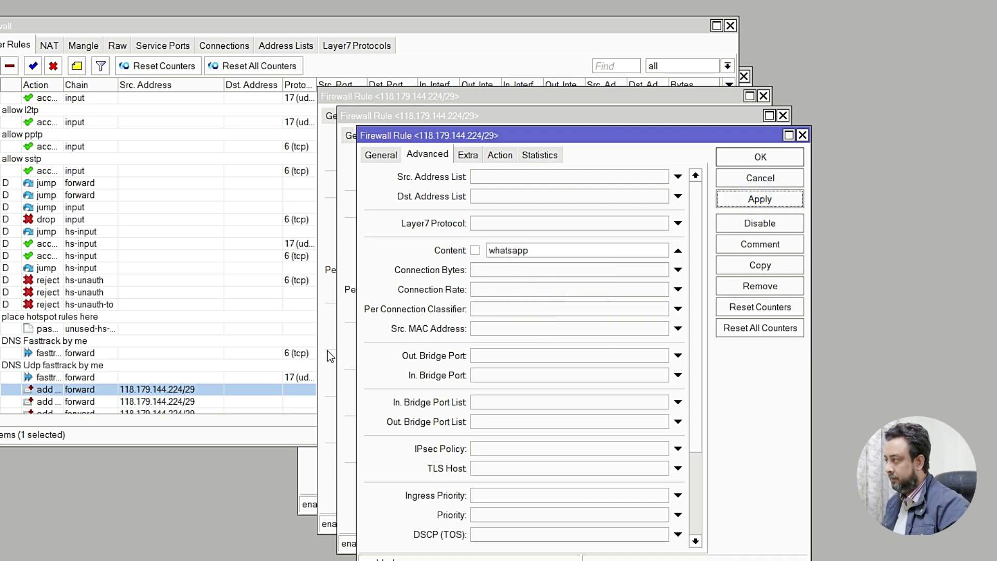
Duplicate the whatsapp rule, set the copy's Content to .wa.me from the Notepad list, and apply it.
{"action": "key", "text": "alt+Tab"}
{"action": "left_click", "coordinate": [295, 199]}
{"action": "left_click", "coordinate": [272, 221]}
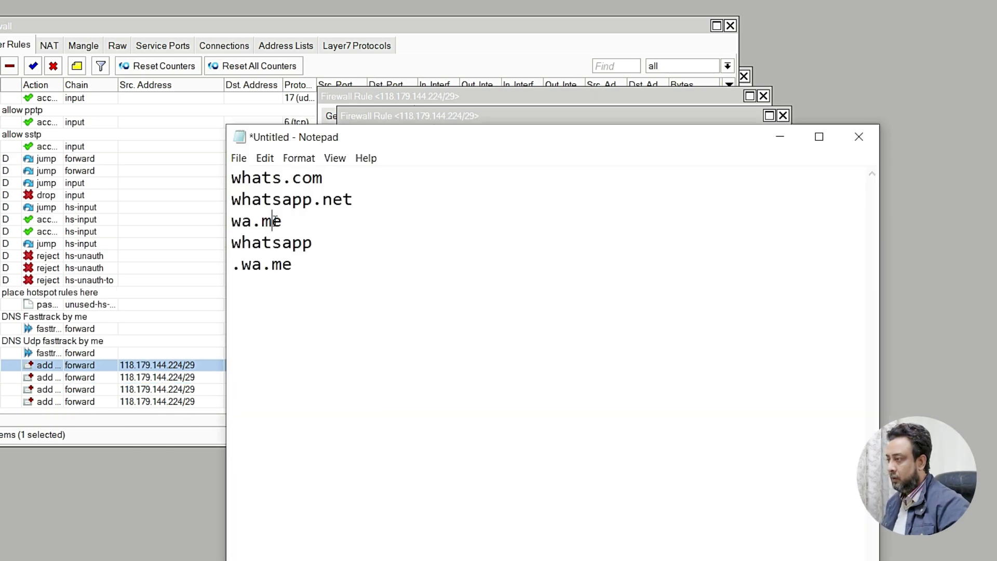
{"action": "double_click", "coordinate": [296, 269]}
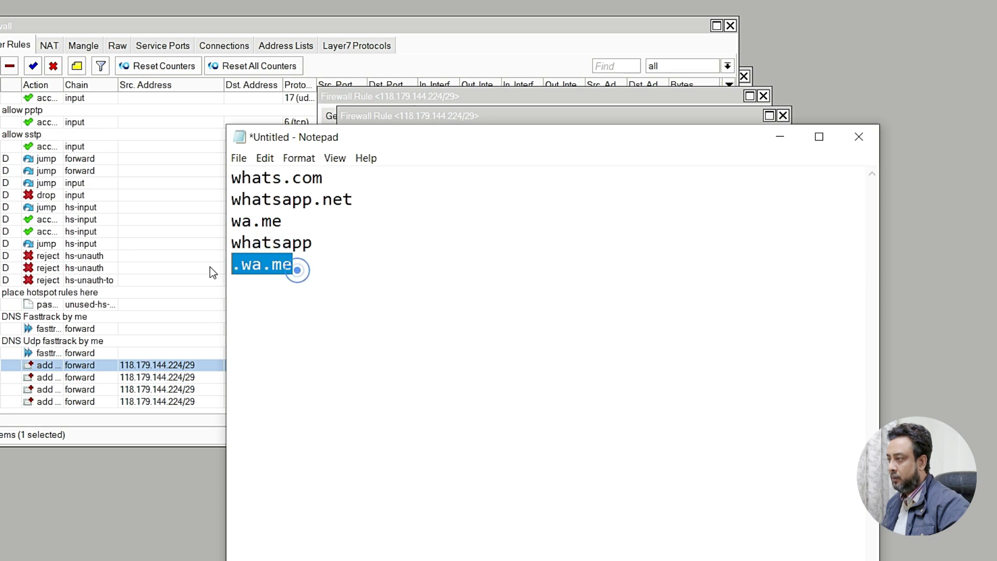
{"action": "right_click", "coordinate": [255, 265]}
{"action": "left_click", "coordinate": [292, 306]}
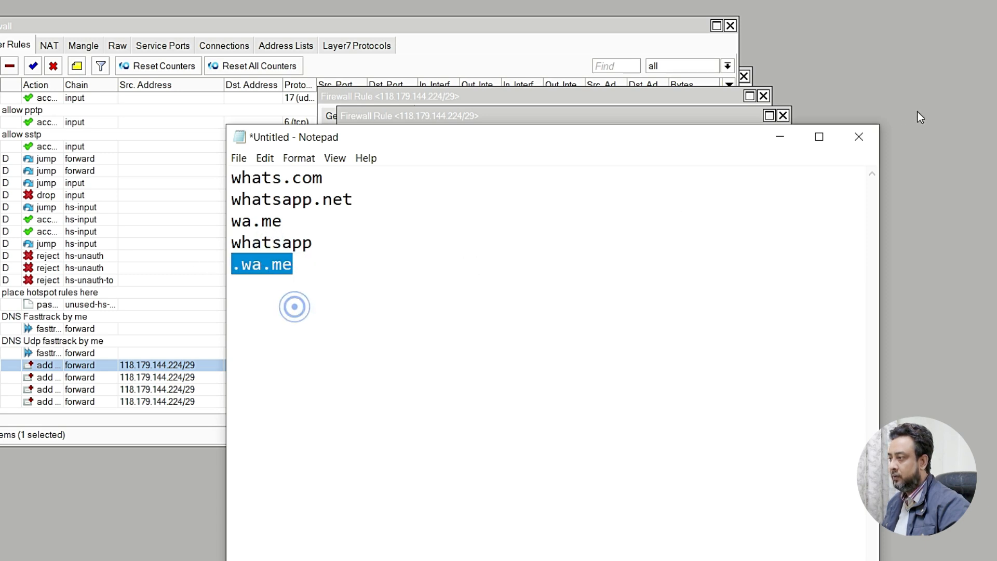
{"action": "left_click", "coordinate": [780, 139]}
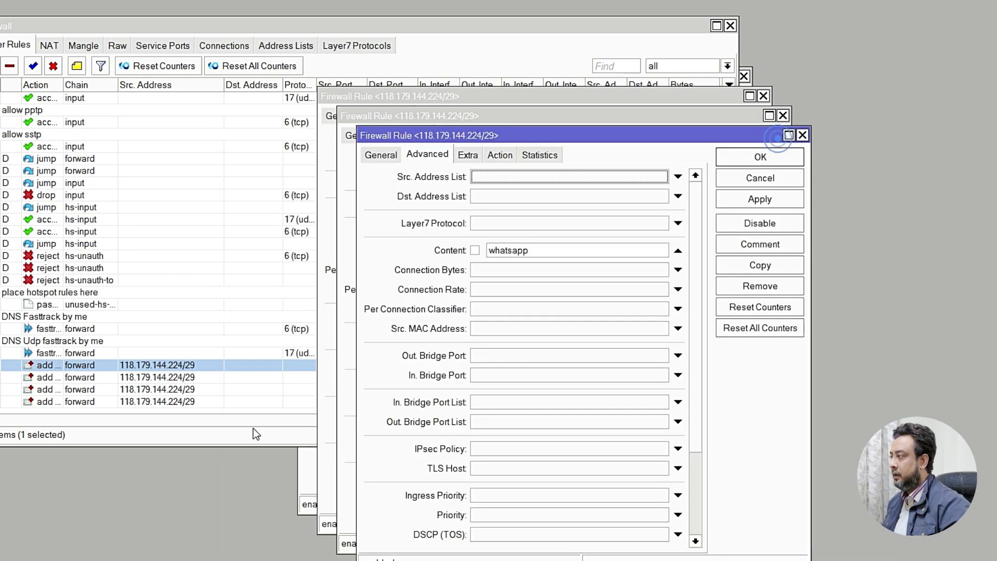
{"action": "left_click", "coordinate": [760, 270]}
{"action": "double_click", "coordinate": [571, 271]}
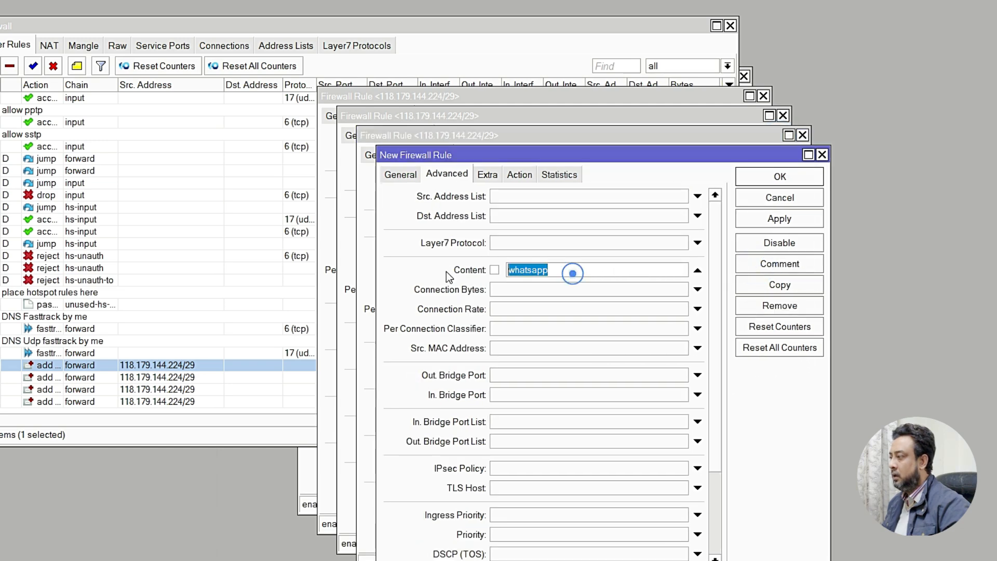
{"action": "right_click", "coordinate": [511, 271]}
{"action": "left_click", "coordinate": [560, 309]}
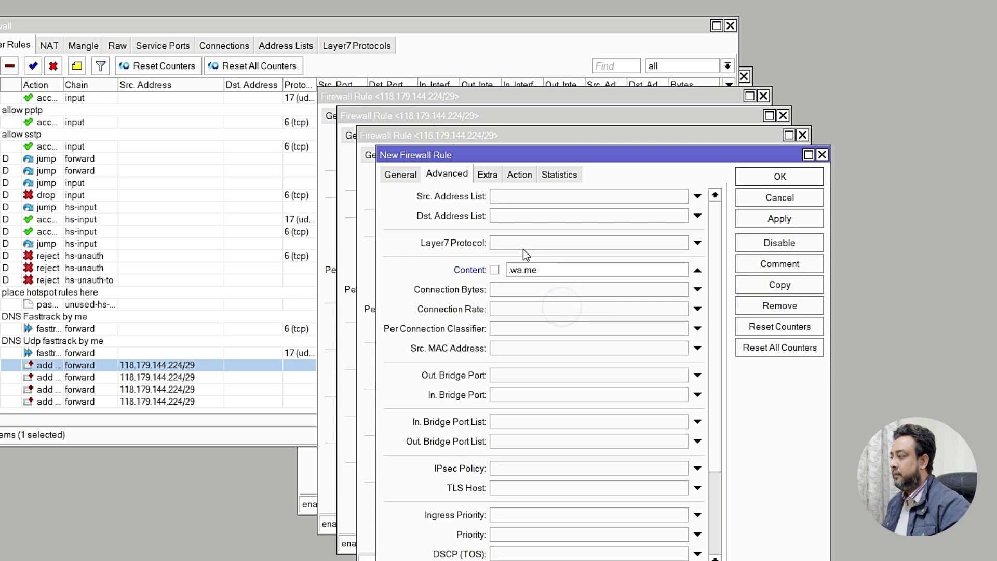
{"action": "left_click", "coordinate": [784, 220]}
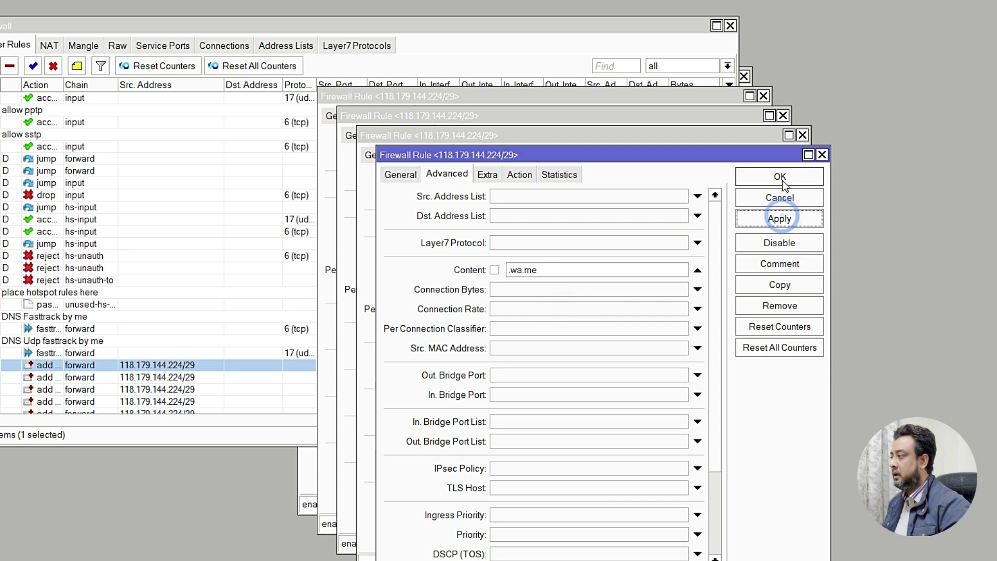
Close all the open firewall rule windows to return to the filter rules list.
{"action": "left_click", "coordinate": [778, 196]}
{"action": "left_click", "coordinate": [777, 179]}
{"action": "left_click", "coordinate": [774, 157]}
{"action": "left_click", "coordinate": [751, 139]}
{"action": "left_click", "coordinate": [730, 119]}
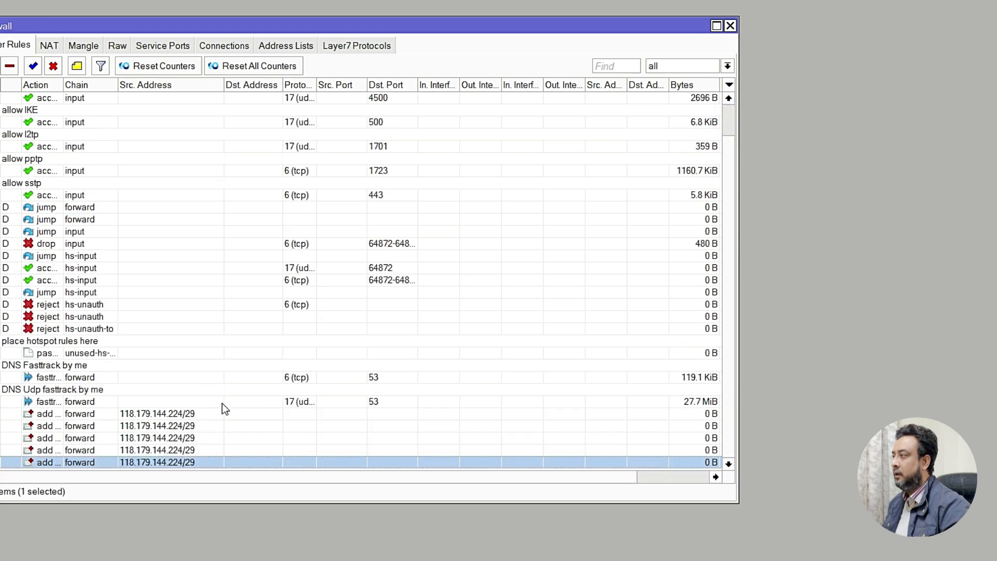
Add the comment WhatsApp to the first of the five address-list rules for the forward chain.
{"action": "left_click", "coordinate": [81, 414]}
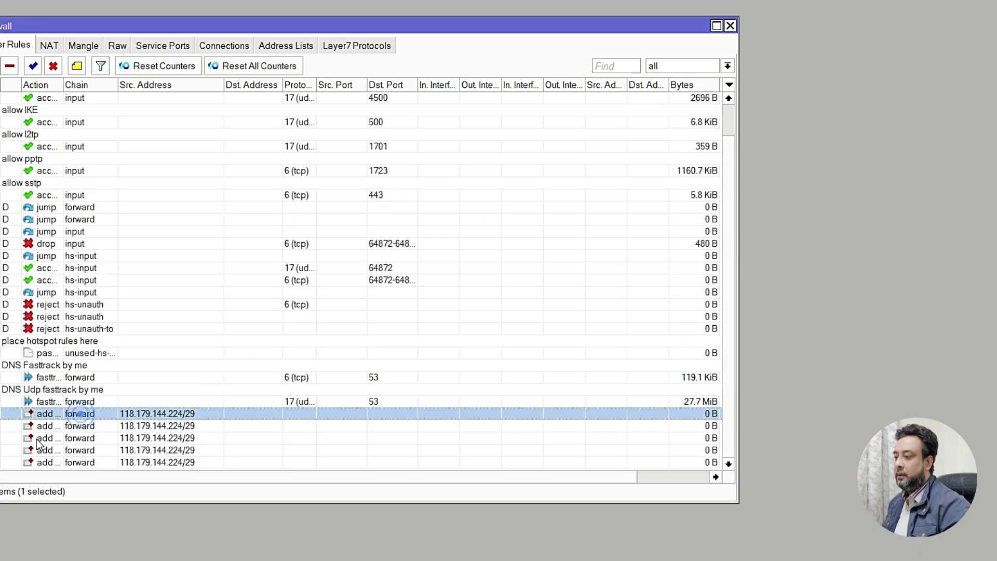
{"action": "right_click", "coordinate": [65, 412]}
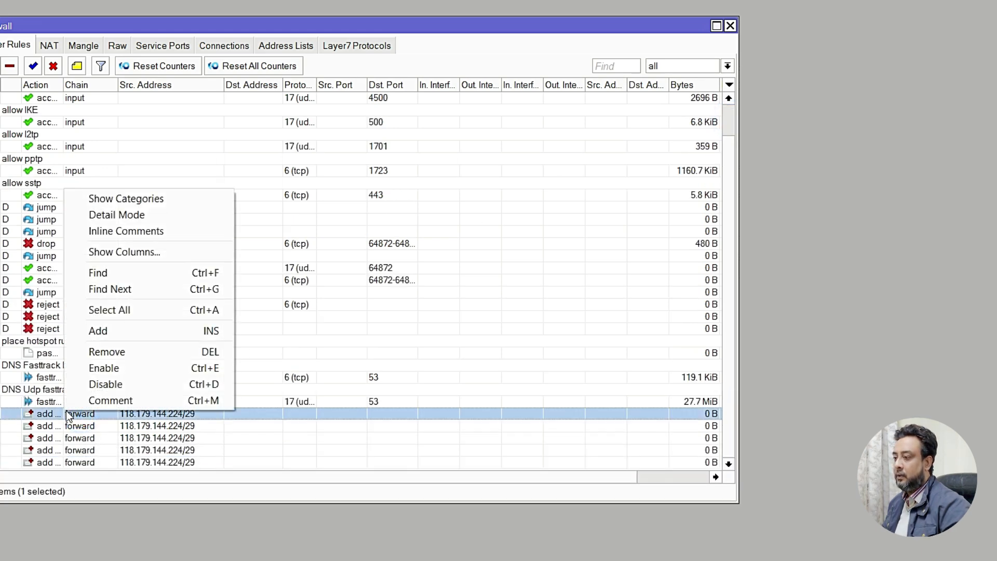
{"action": "left_click", "coordinate": [112, 400]}
{"action": "type", "text": "Whatsapp"}
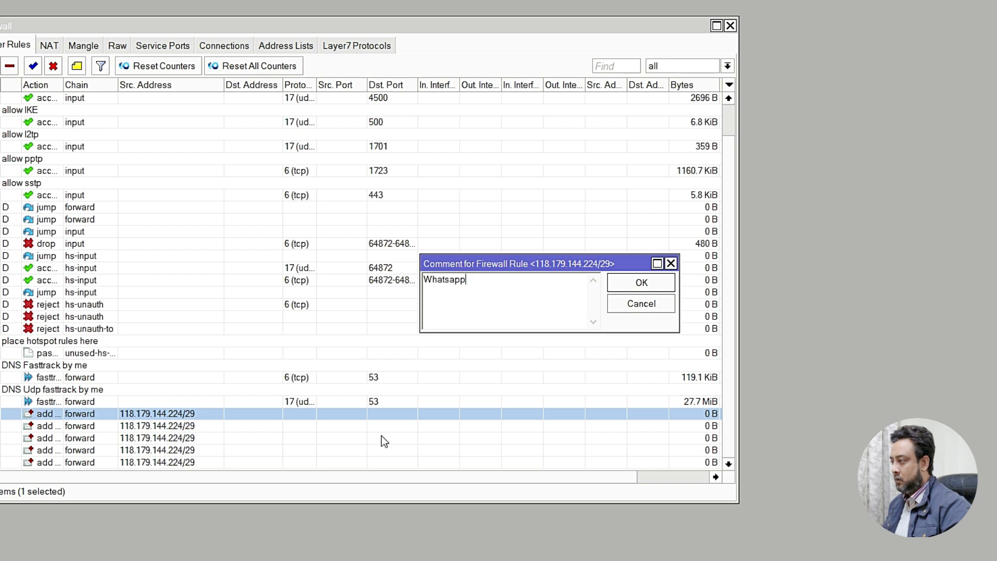
{"action": "key", "text": "BackSpace"}
{"action": "key", "text": "BackSpace"}
{"action": "type", "text": "pp"}
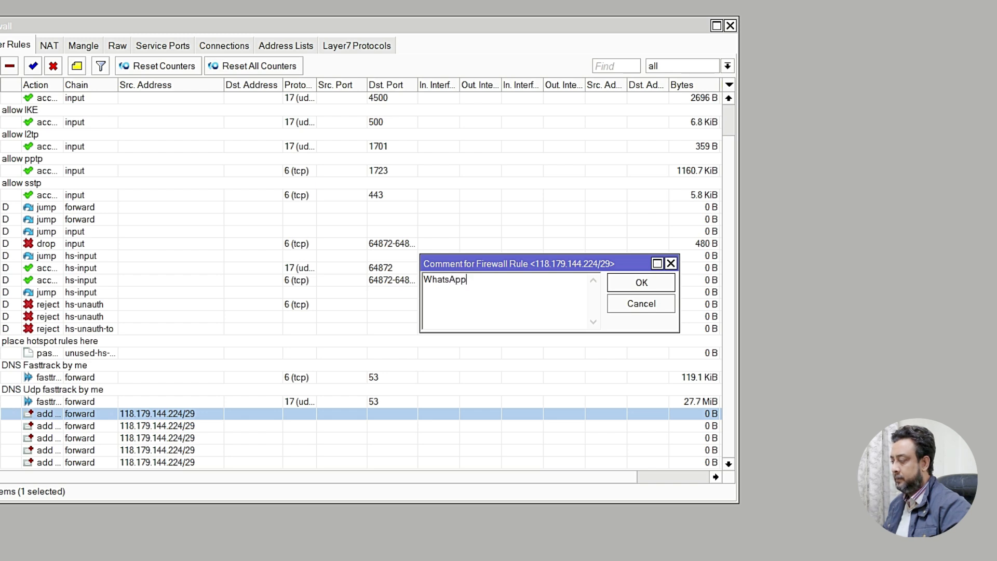
{"action": "left_click", "coordinate": [640, 282]}
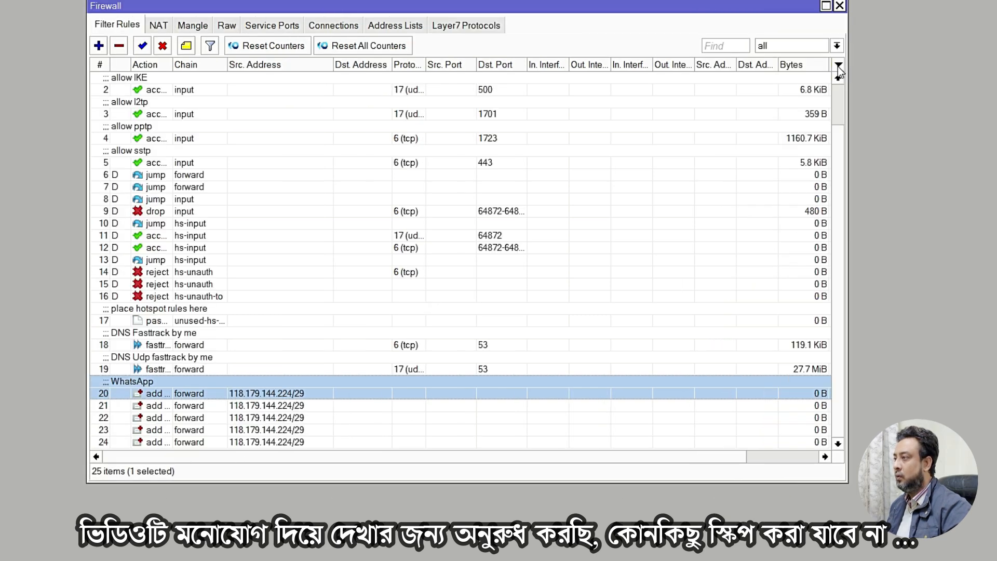
Hide the Dst. Address and Dst. Address List columns in the filter rules list.
{"action": "left_click", "coordinate": [729, 85]}
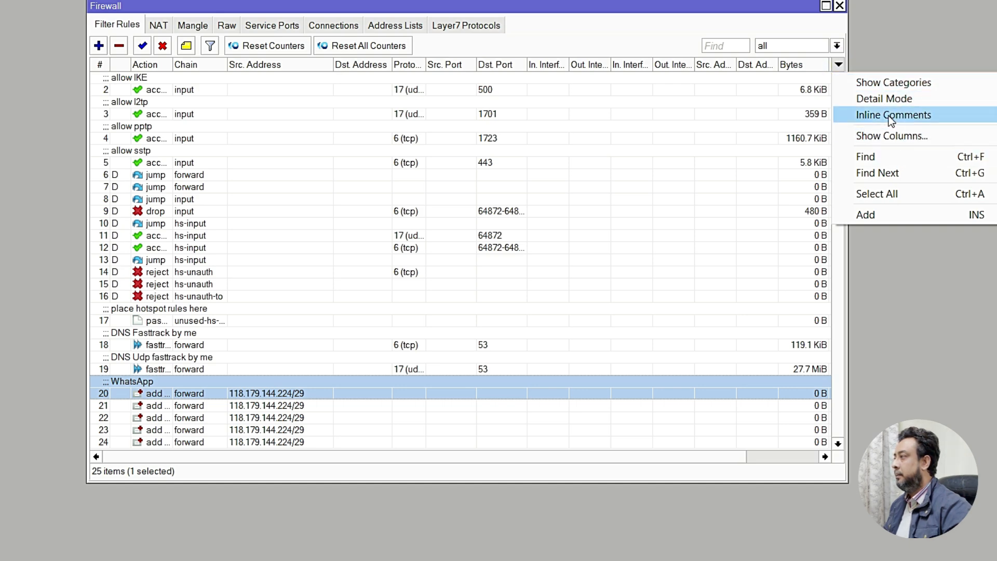
{"action": "left_click", "coordinate": [879, 135]}
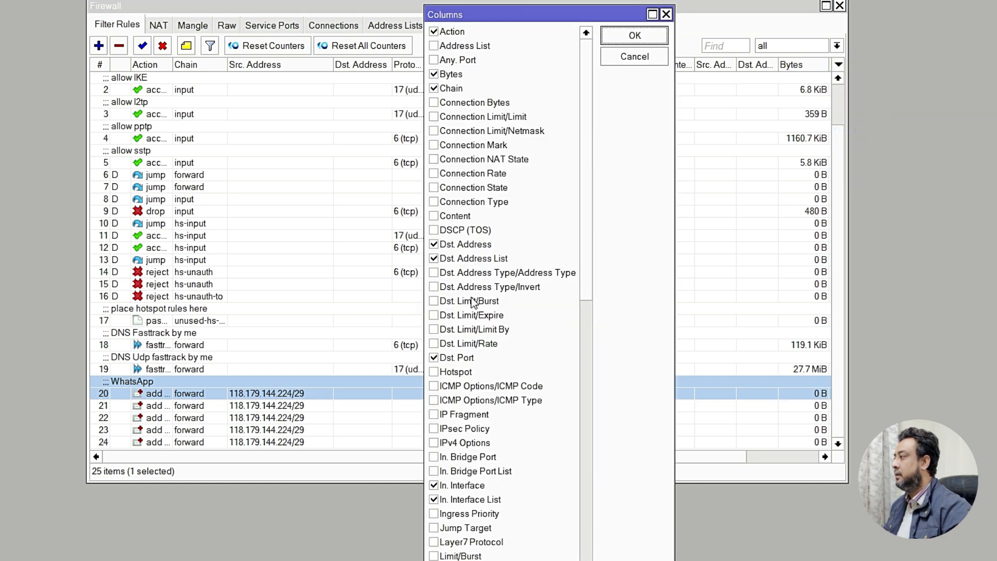
{"action": "left_click", "coordinate": [434, 245]}
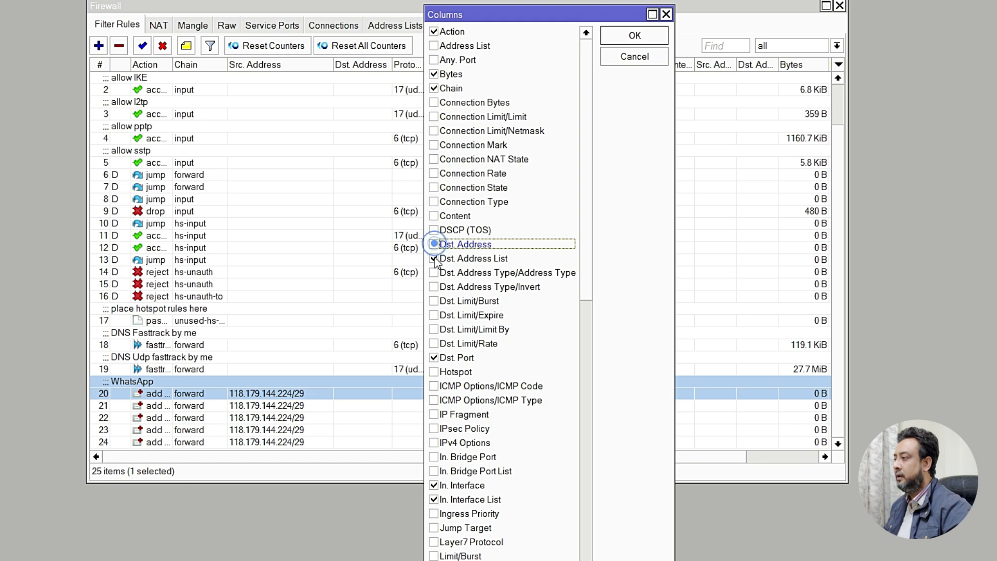
{"action": "left_click", "coordinate": [434, 259]}
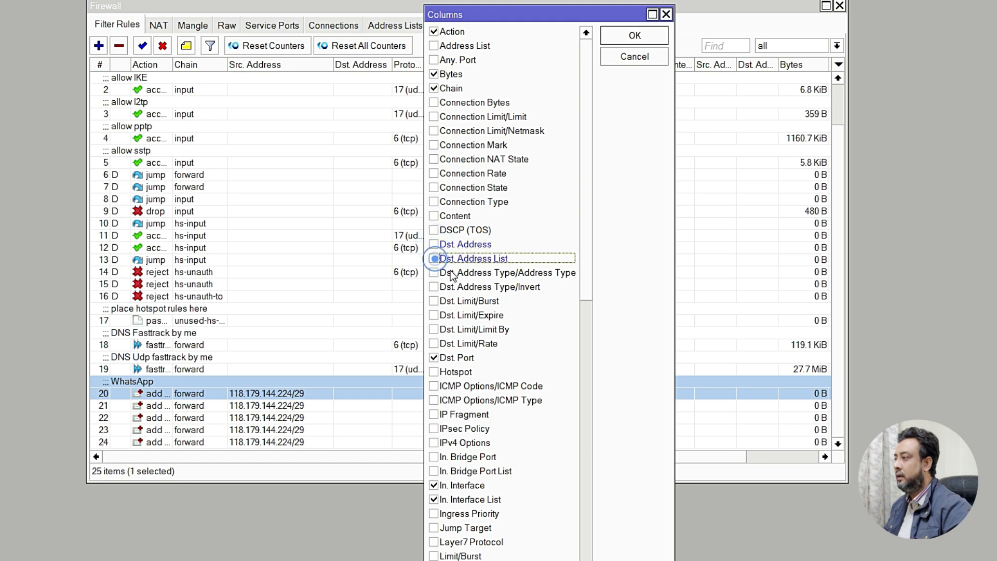
{"action": "left_click", "coordinate": [632, 35]}
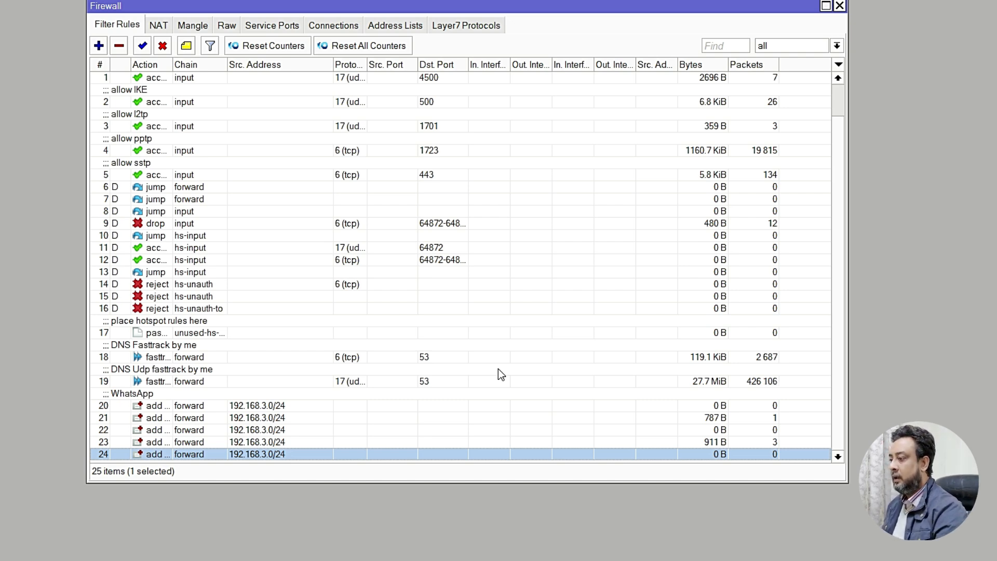
Enlarge the firewall window, examine the entries collected in the Whatsapp address list, and return to the filter rules.
{"action": "double_click", "coordinate": [658, 479]}
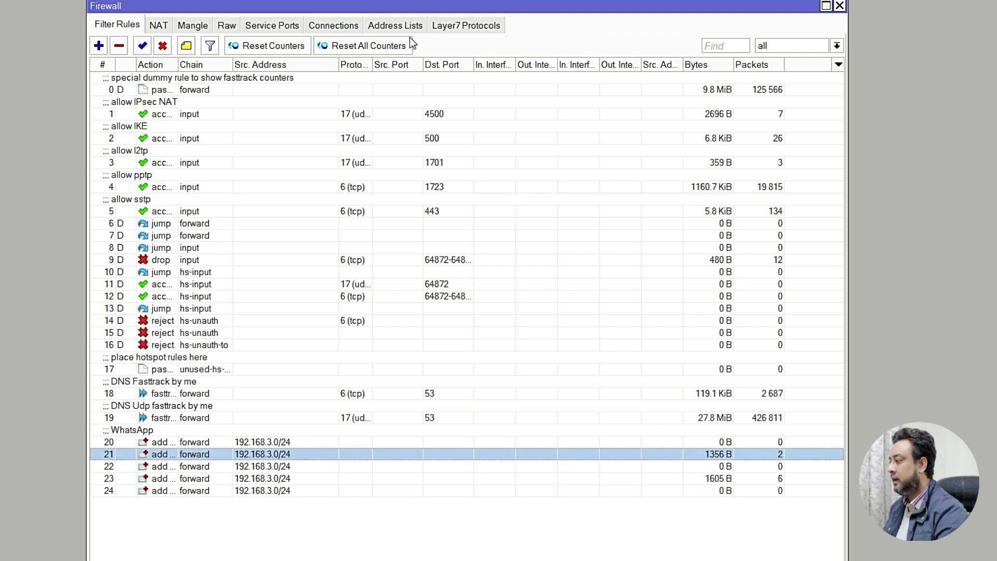
{"action": "left_click", "coordinate": [401, 26]}
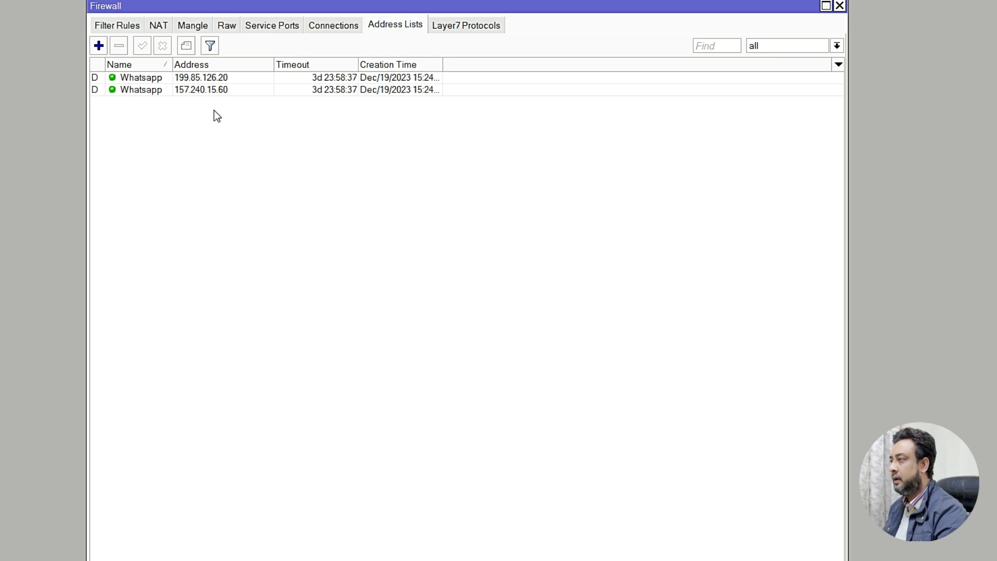
{"action": "left_click", "coordinate": [356, 78]}
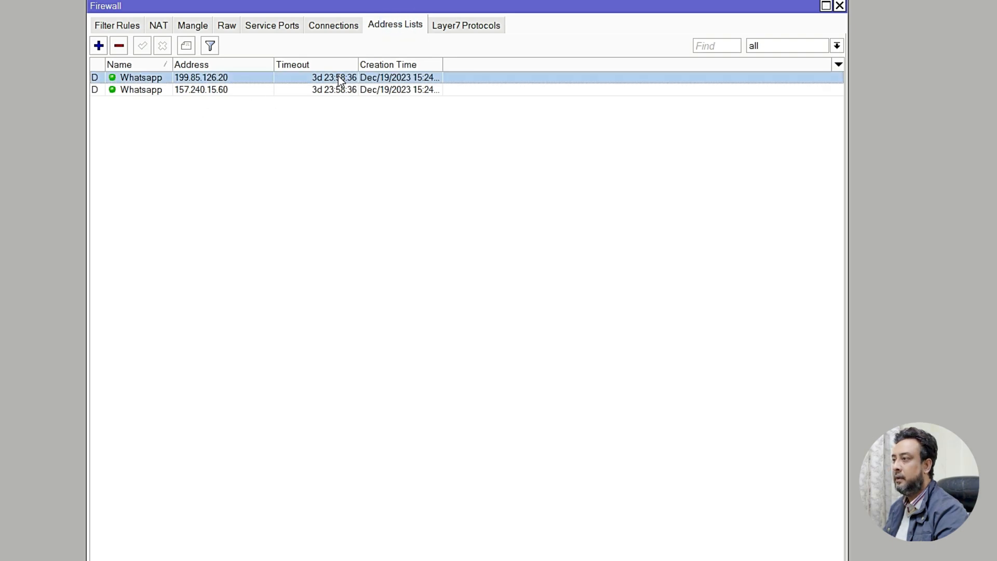
{"action": "left_click", "coordinate": [219, 89]}
{"action": "left_click", "coordinate": [137, 77]}
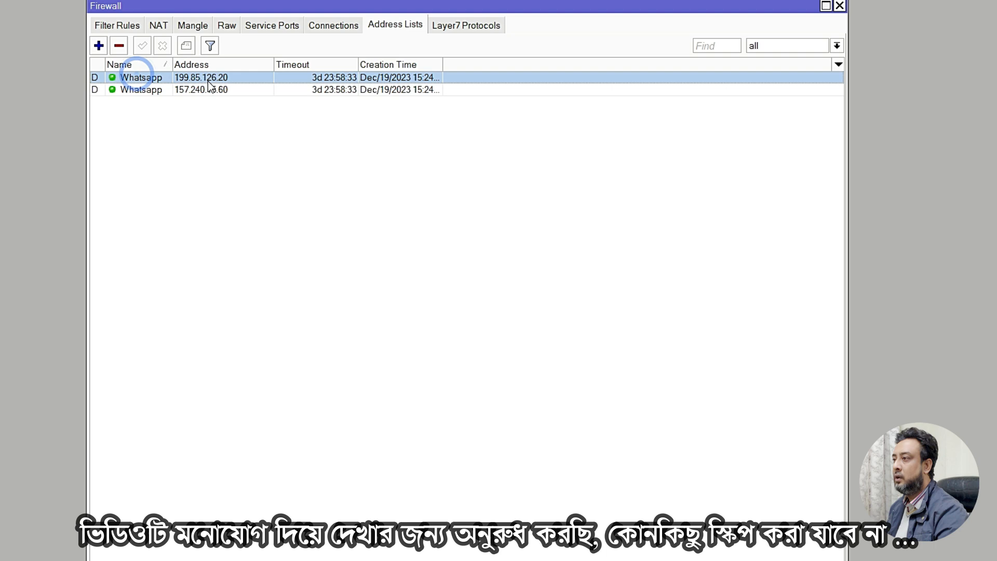
{"action": "left_click", "coordinate": [159, 90]}
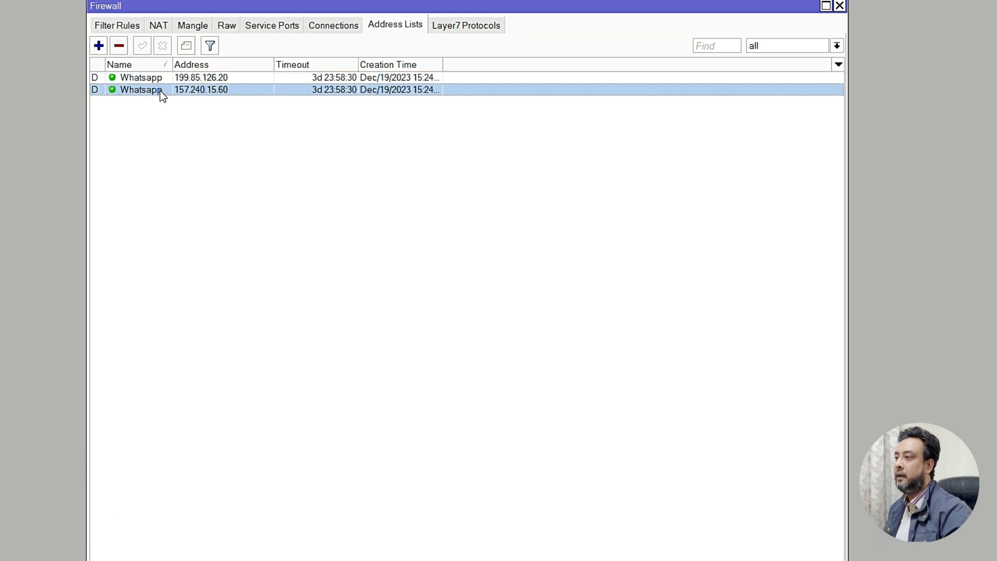
{"action": "left_click", "coordinate": [209, 77]}
{"action": "left_click", "coordinate": [346, 519]}
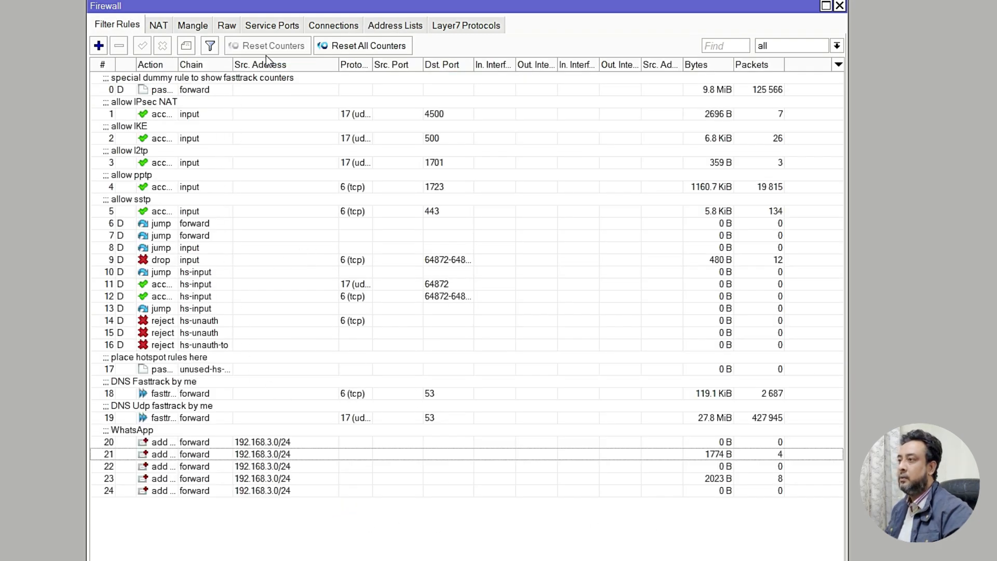
Start a new mangle rule on the prerouting chain with source address 192.168.3.0/24.
{"action": "left_click", "coordinate": [194, 27]}
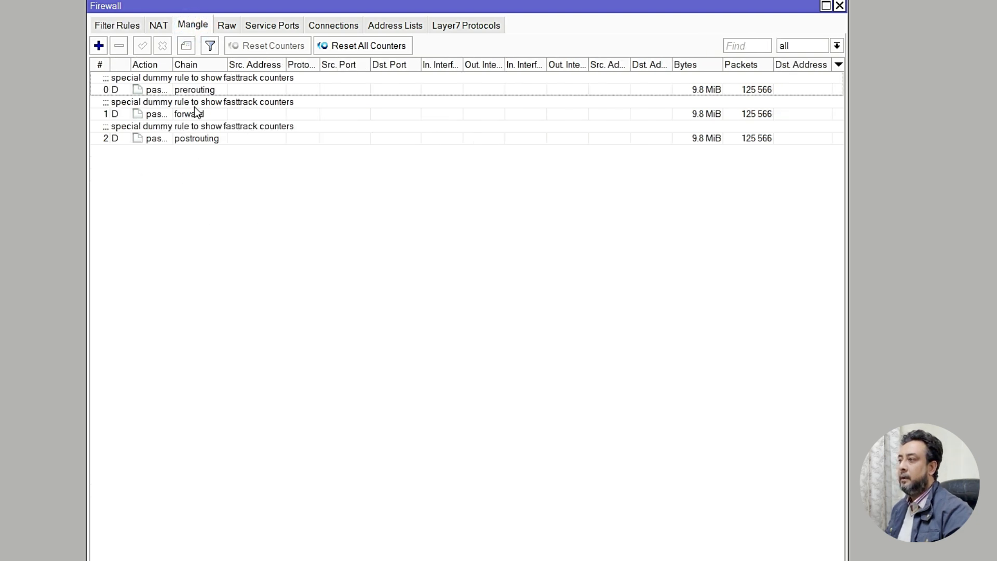
{"action": "left_click", "coordinate": [99, 47]}
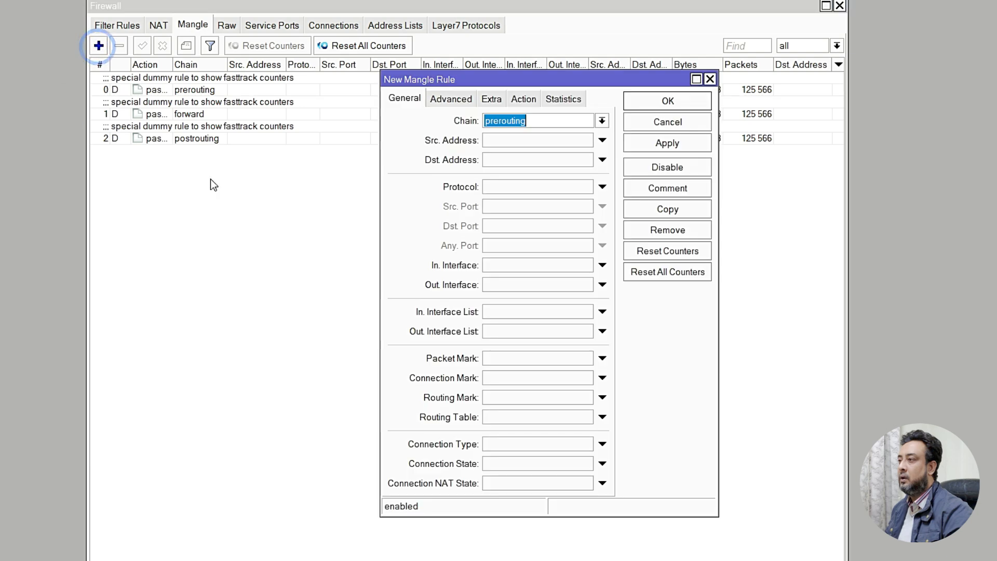
{"action": "left_click", "coordinate": [539, 122]}
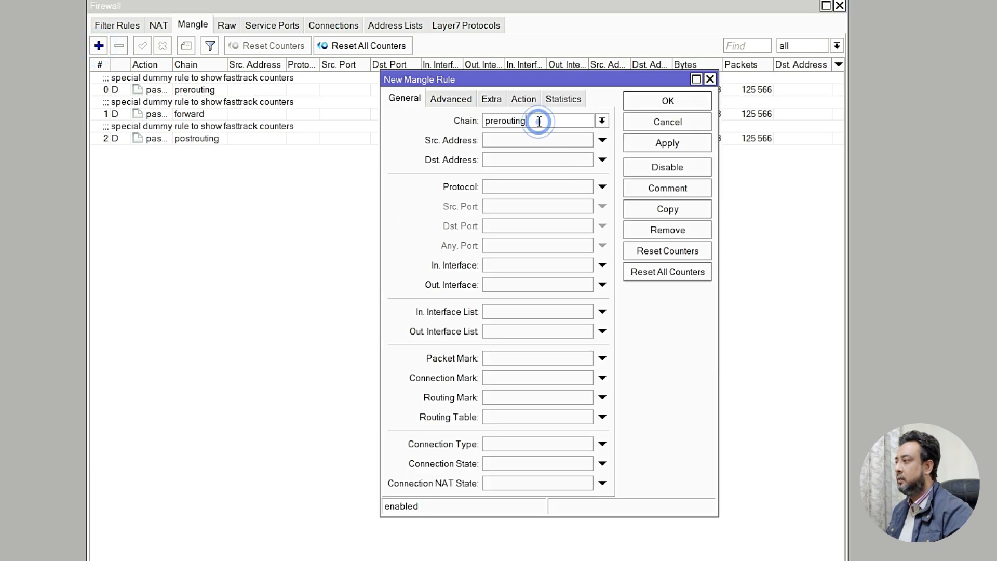
{"action": "left_click_drag", "start_coordinate": [538, 122], "coordinate": [470, 123]}
{"action": "left_click", "coordinate": [501, 141]}
{"action": "type", "text": "192.168.3.0/24"}
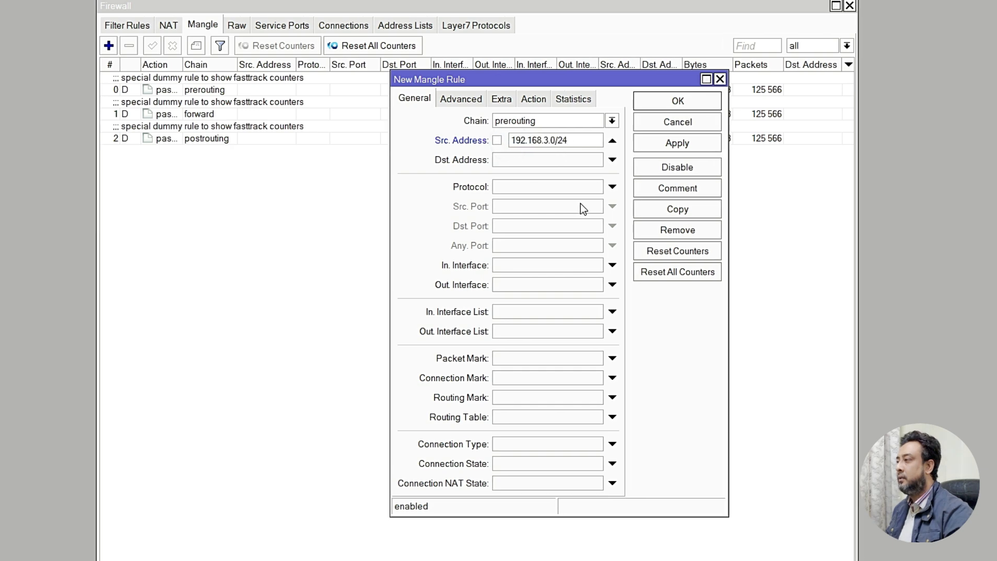
Check the network addresses of the 2nd Floor LAN and 3rd Floor LAN against the mangle rule's source address.
{"action": "left_click_drag", "start_coordinate": [719, 144], "coordinate": [643, 143]}
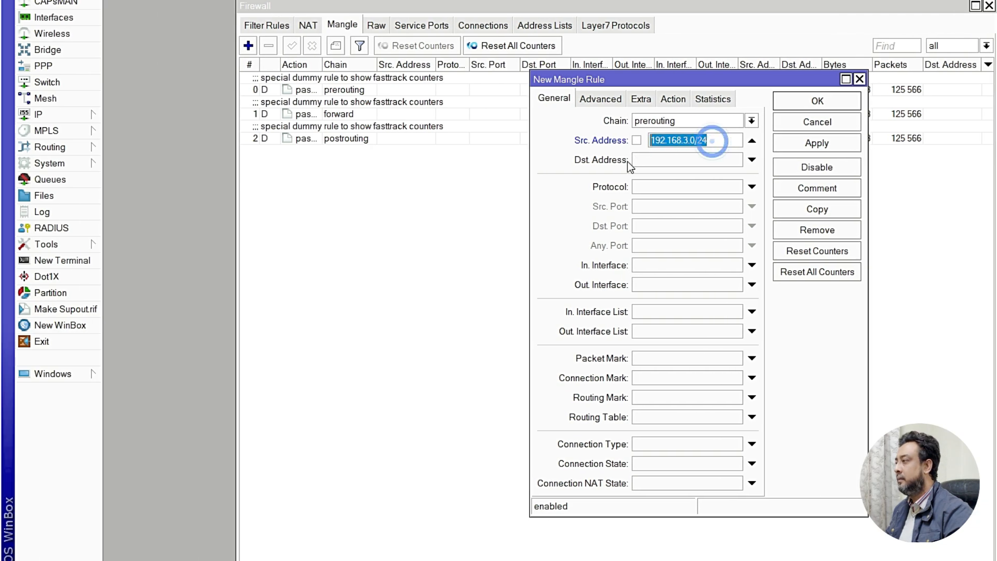
{"action": "left_click", "coordinate": [80, 117]}
{"action": "left_click", "coordinate": [134, 144]}
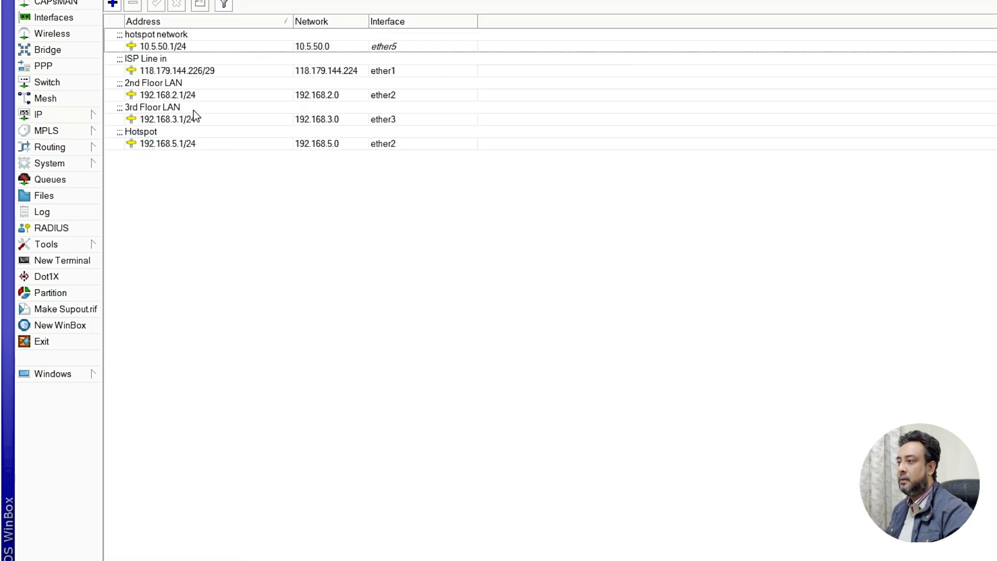
{"action": "double_click", "coordinate": [161, 95]}
{"action": "left_click_drag", "start_coordinate": [685, 246], "coordinate": [587, 244]}
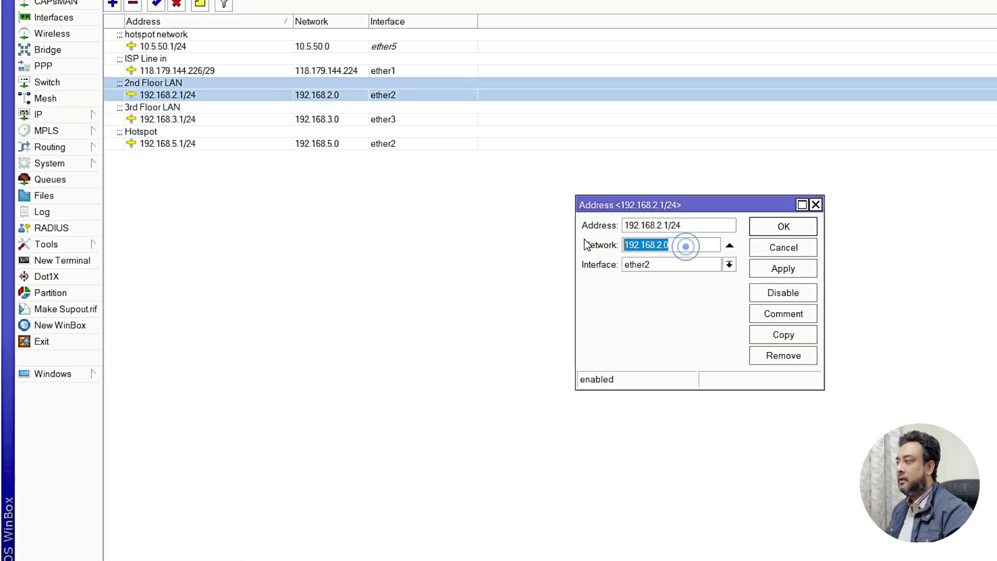
{"action": "left_click", "coordinate": [776, 248]}
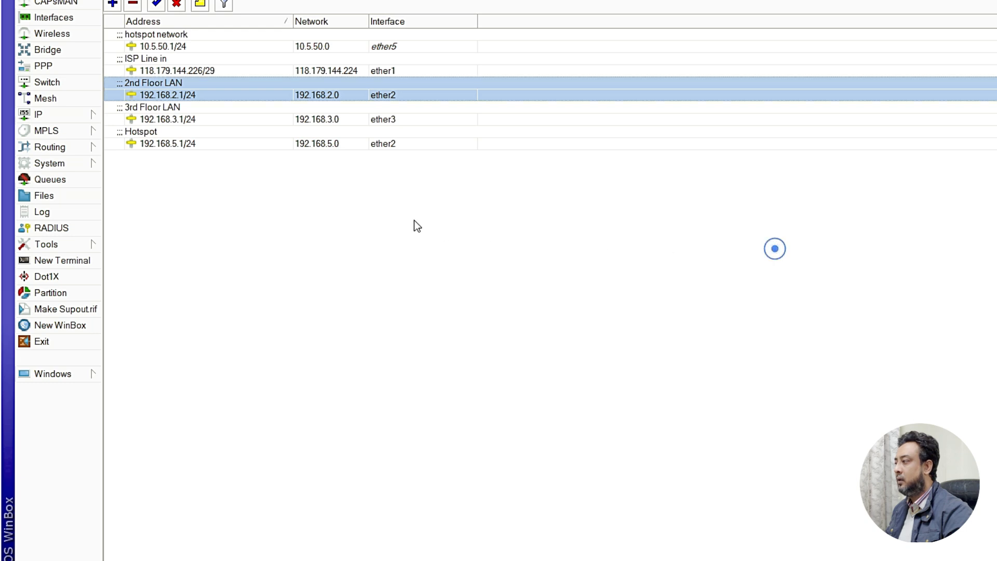
{"action": "double_click", "coordinate": [179, 119]}
{"action": "double_click", "coordinate": [684, 244]}
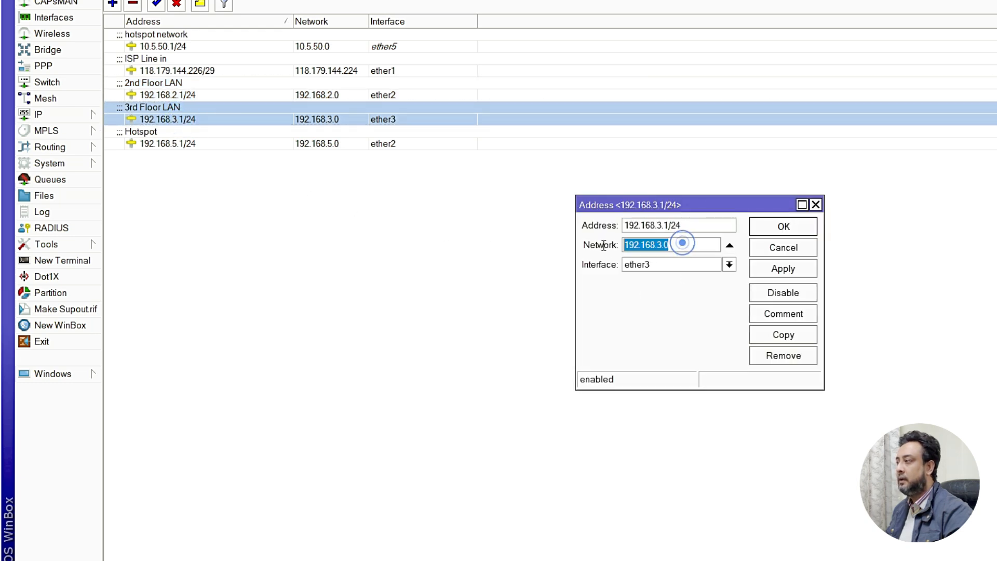
{"action": "left_click", "coordinate": [785, 249]}
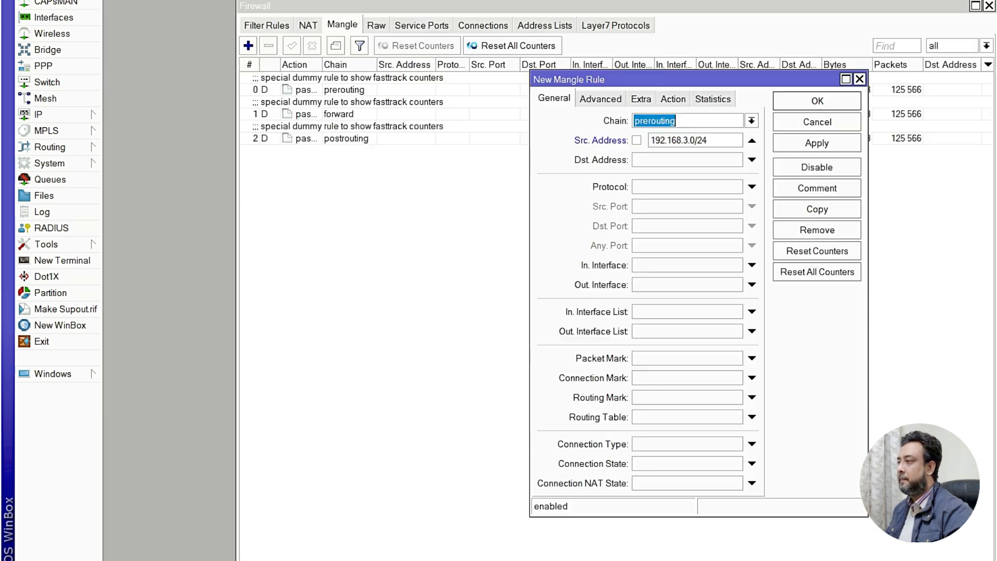
{"action": "left_click_drag", "start_coordinate": [712, 142], "coordinate": [636, 138]}
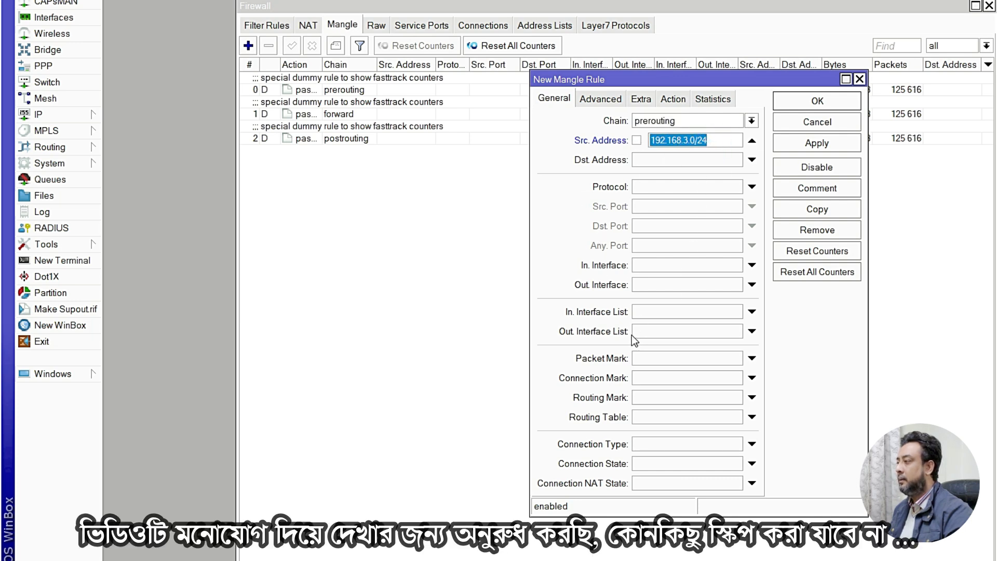
Widen the mangle rule window and set the rule's destination address list to Whatsapp.
{"action": "left_click", "coordinate": [603, 99]}
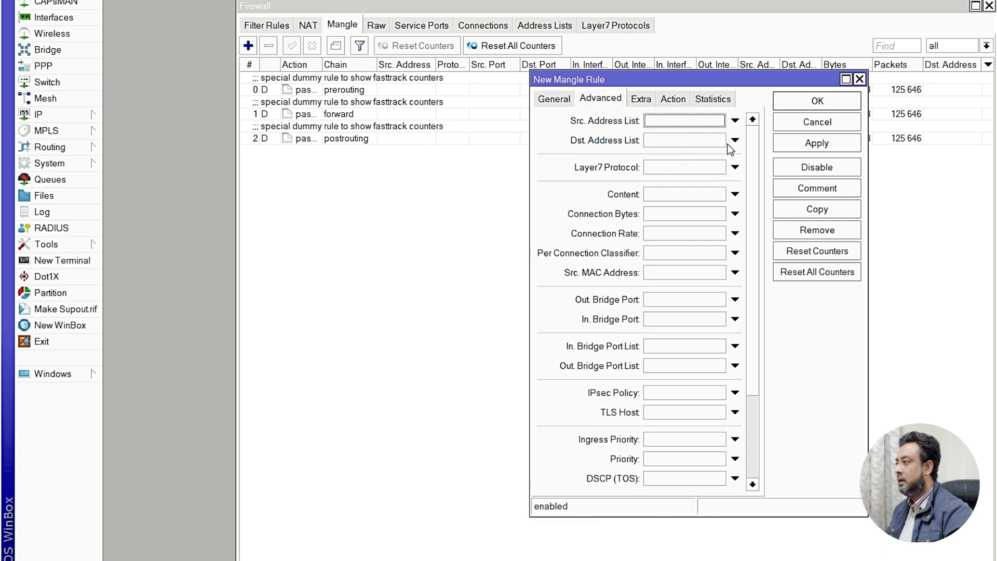
{"action": "left_click_drag", "start_coordinate": [530, 517], "coordinate": [441, 559]}
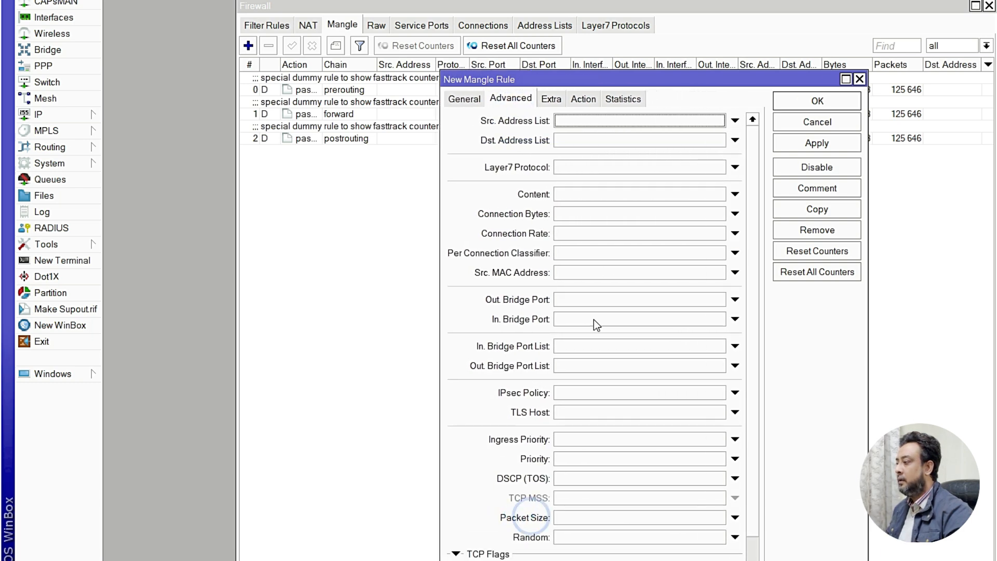
{"action": "left_click", "coordinate": [641, 139]}
{"action": "left_click", "coordinate": [717, 141]}
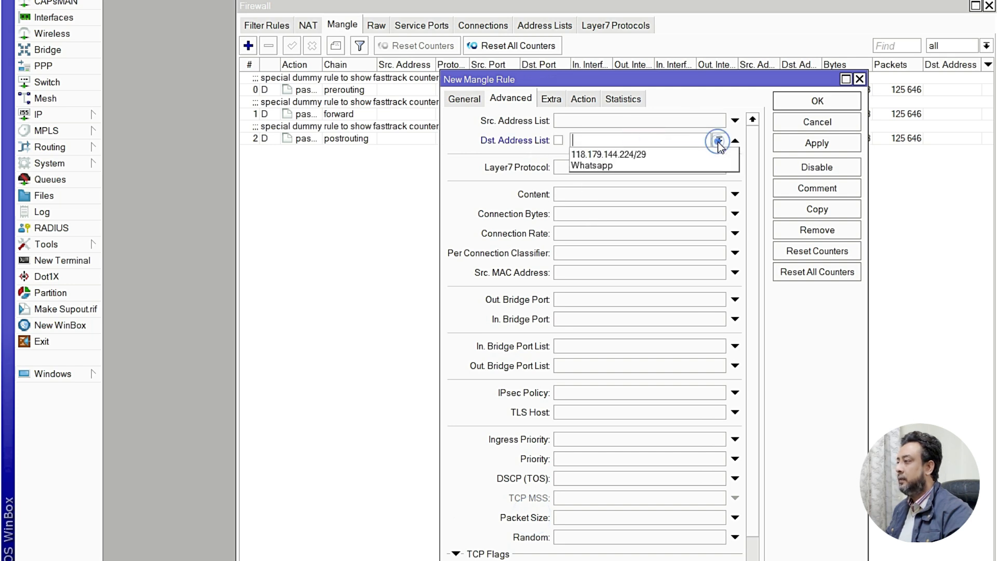
{"action": "left_click", "coordinate": [601, 167]}
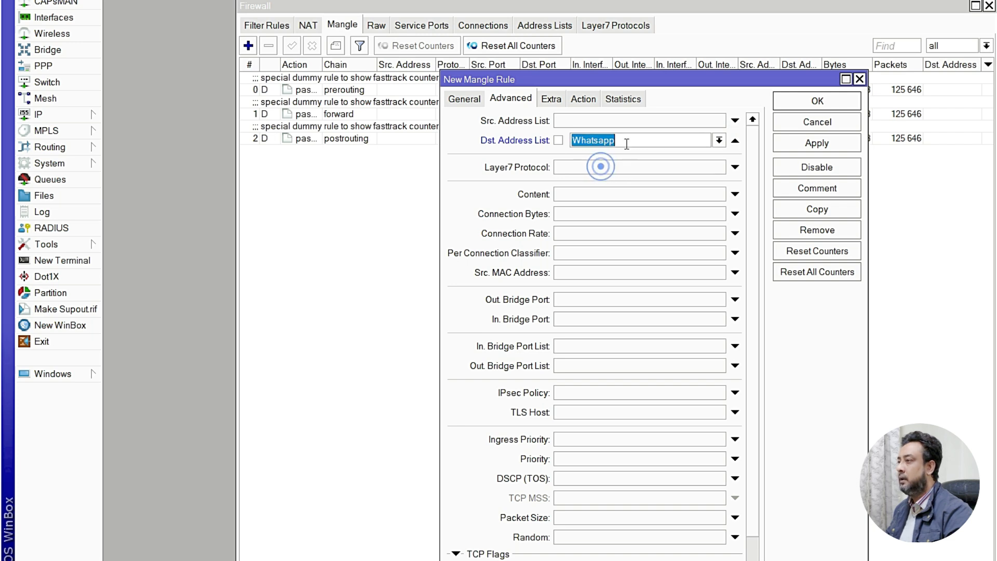
Set the mangle rule's action to mark connection with the new connection mark WhatsApp-Connection.
{"action": "left_click", "coordinate": [582, 101]}
{"action": "left_click", "coordinate": [592, 121]}
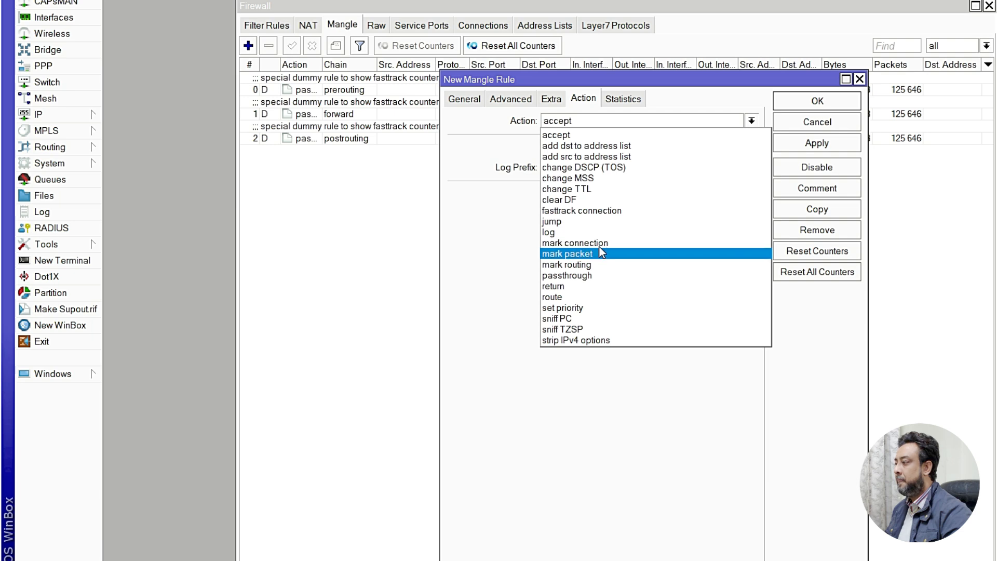
{"action": "left_click", "coordinate": [580, 244]}
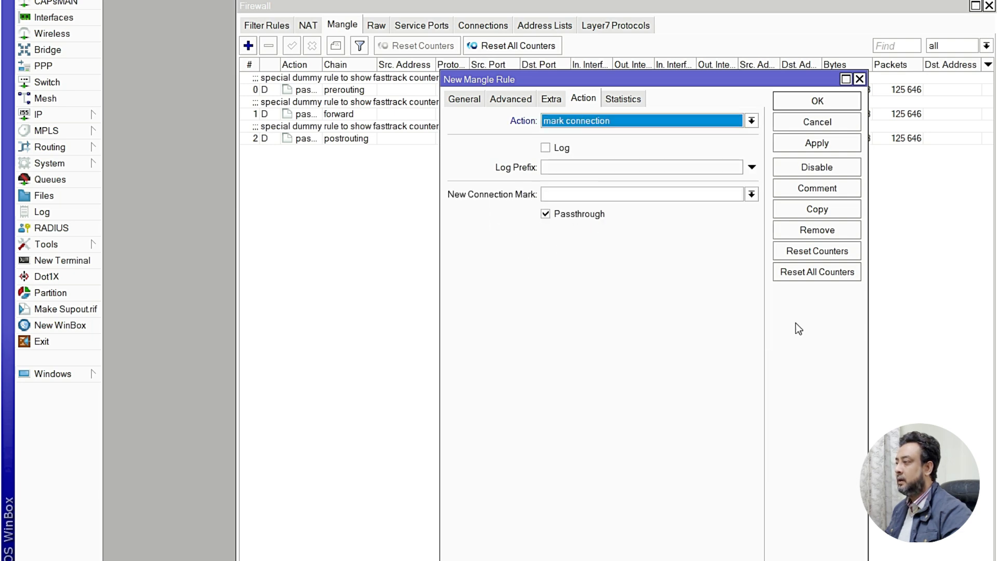
{"action": "left_click", "coordinate": [568, 197]}
{"action": "type", "text": "Whatsa"}
{"action": "key", "text": "BackSpace"}
{"action": "type", "text": "App"}
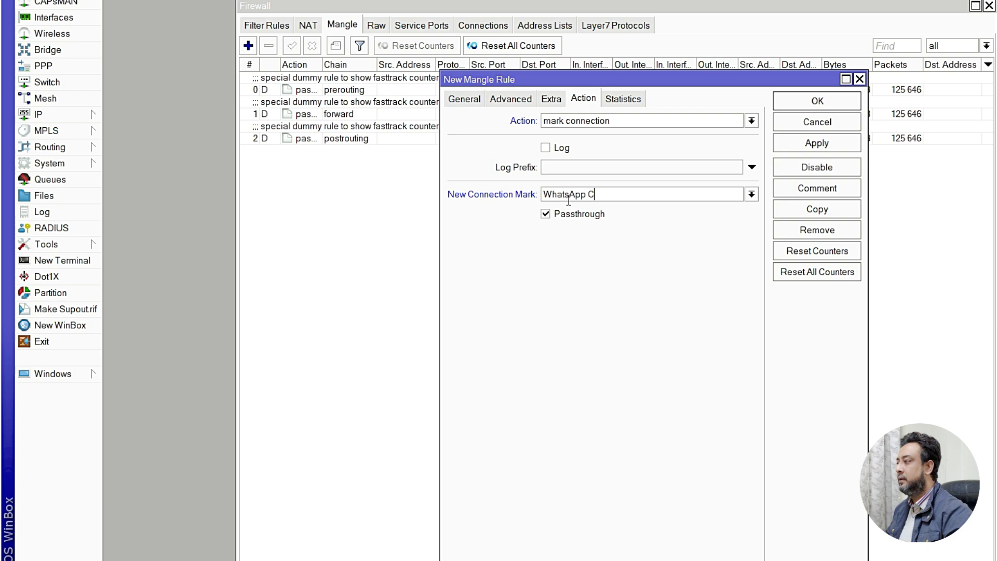
{"action": "type", "text": " Connection"}
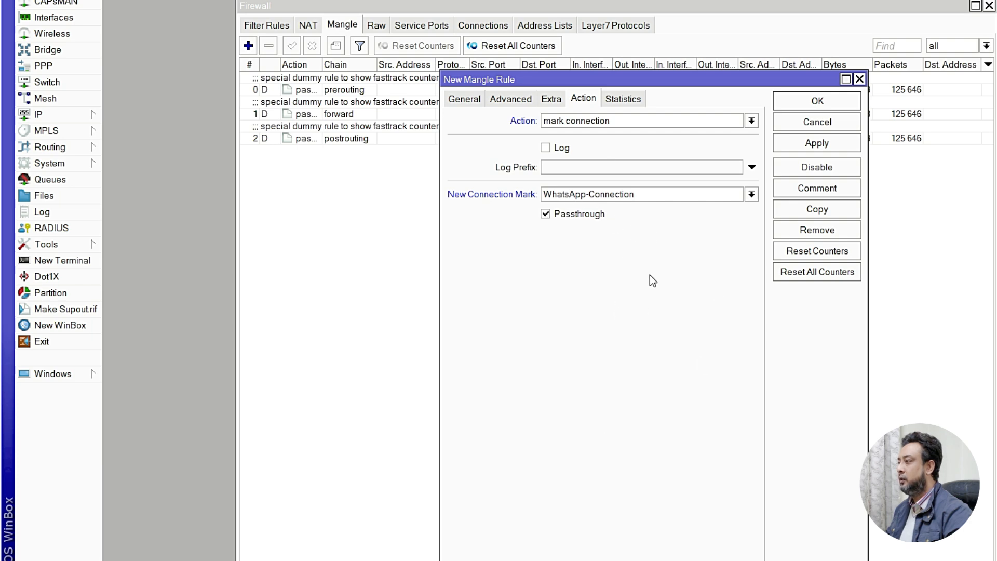
Review the new mangle rule's matching conditions, extra options and action settings, and copy its source address.
{"action": "key", "text": "Tab"}
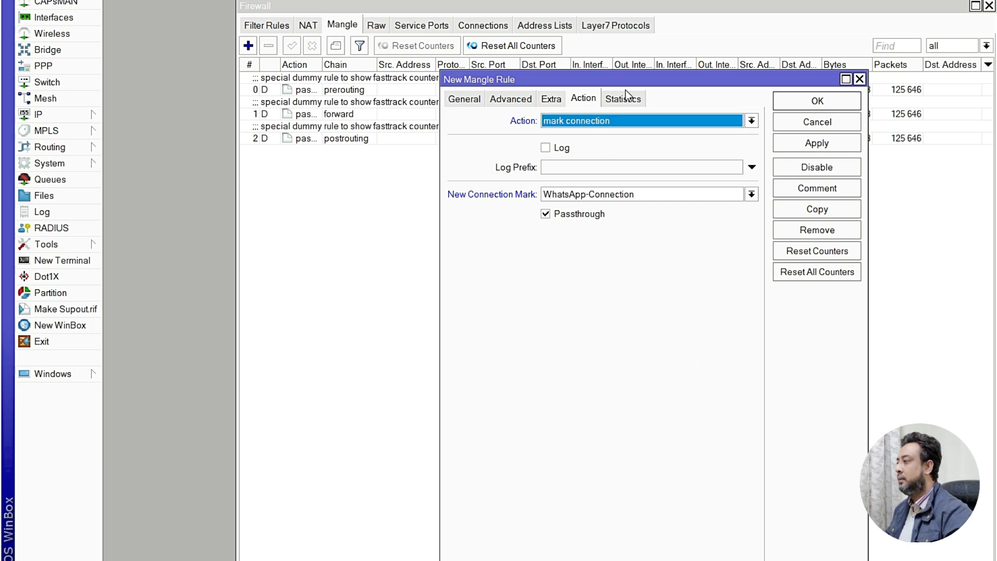
{"action": "left_click_drag", "start_coordinate": [629, 77], "coordinate": [537, 116]}
{"action": "left_click", "coordinate": [372, 137]}
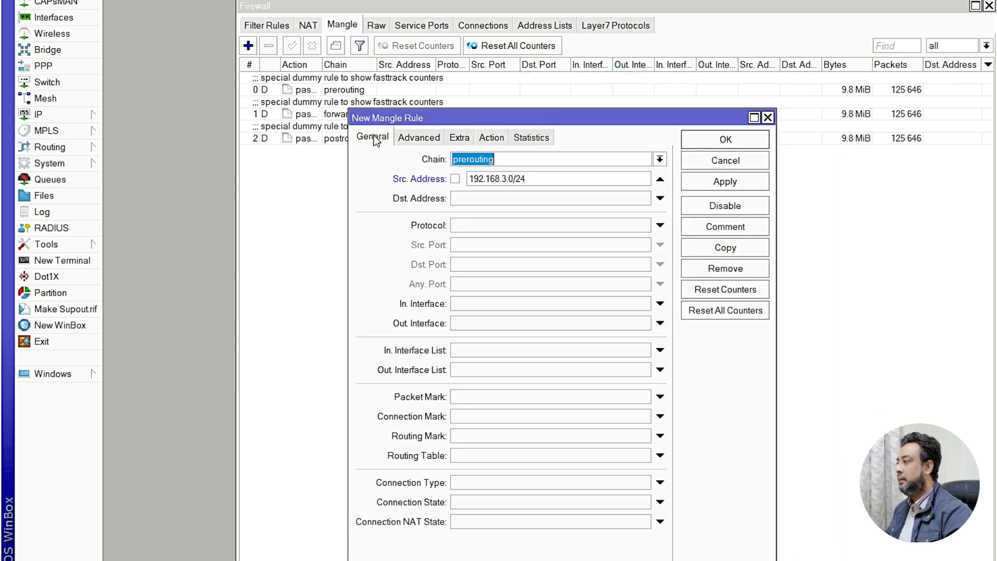
{"action": "double_click", "coordinate": [544, 178]}
{"action": "key", "text": "ctrl+c"}
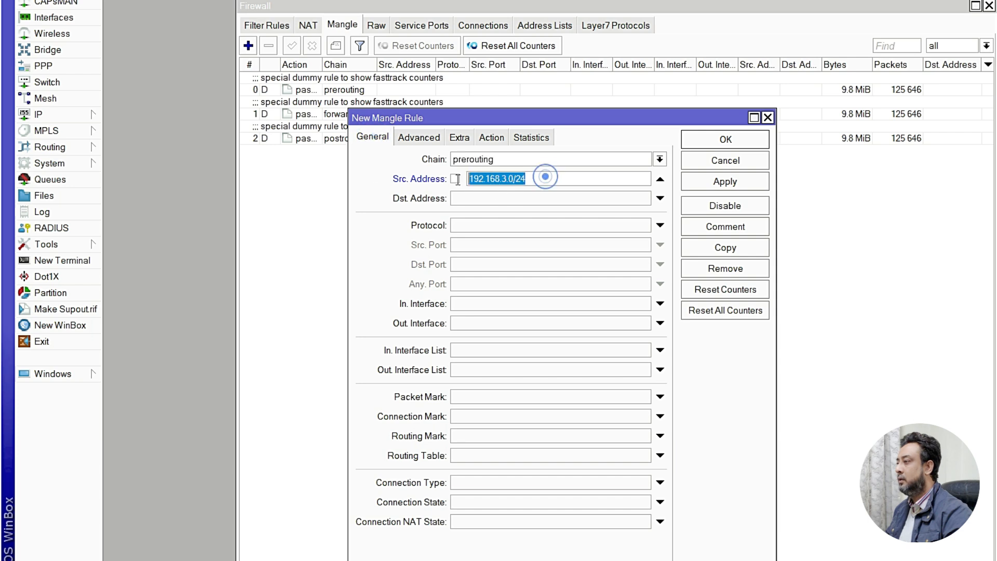
{"action": "left_click", "coordinate": [419, 137]}
{"action": "double_click", "coordinate": [539, 178]}
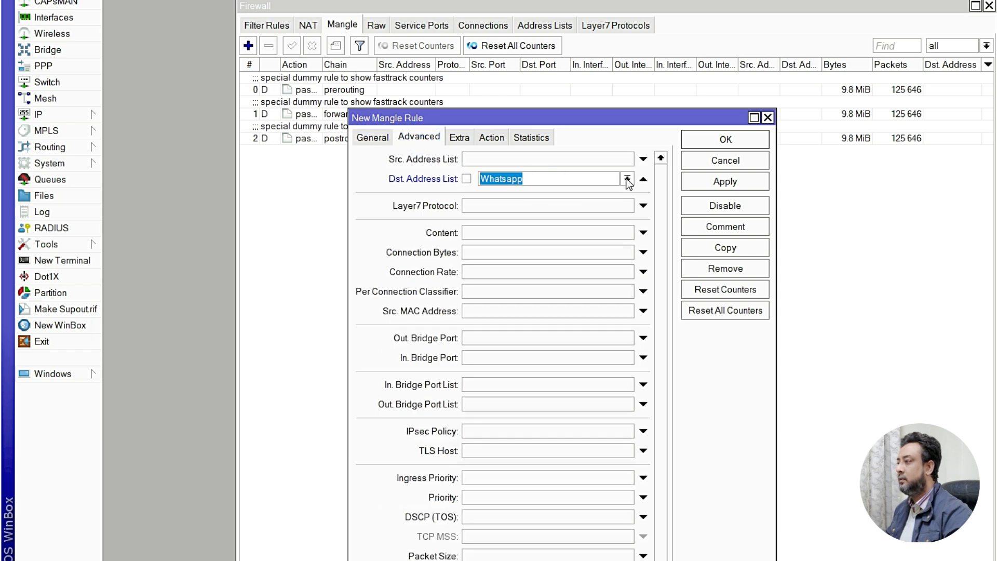
{"action": "left_click", "coordinate": [462, 137]}
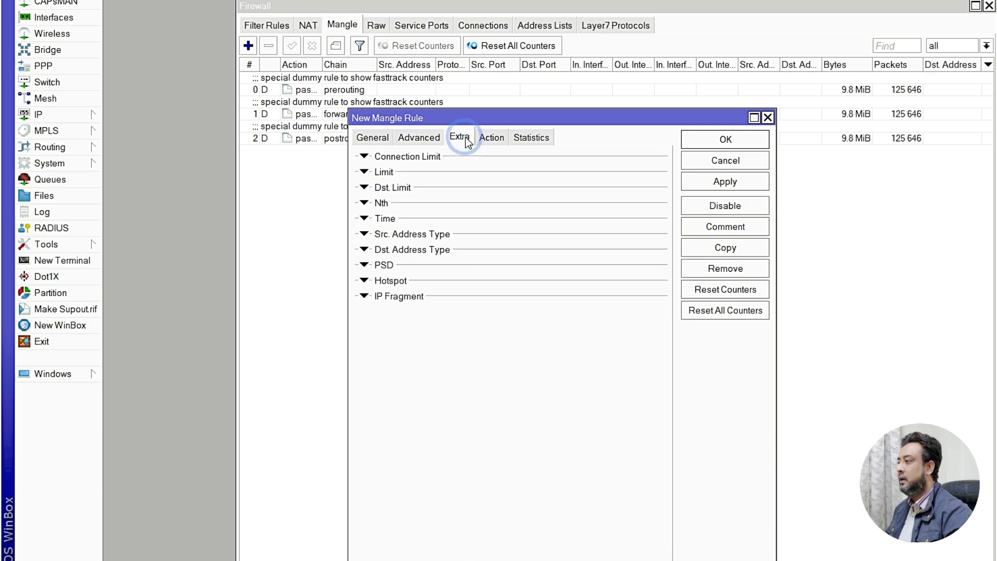
{"action": "left_click", "coordinate": [488, 137]}
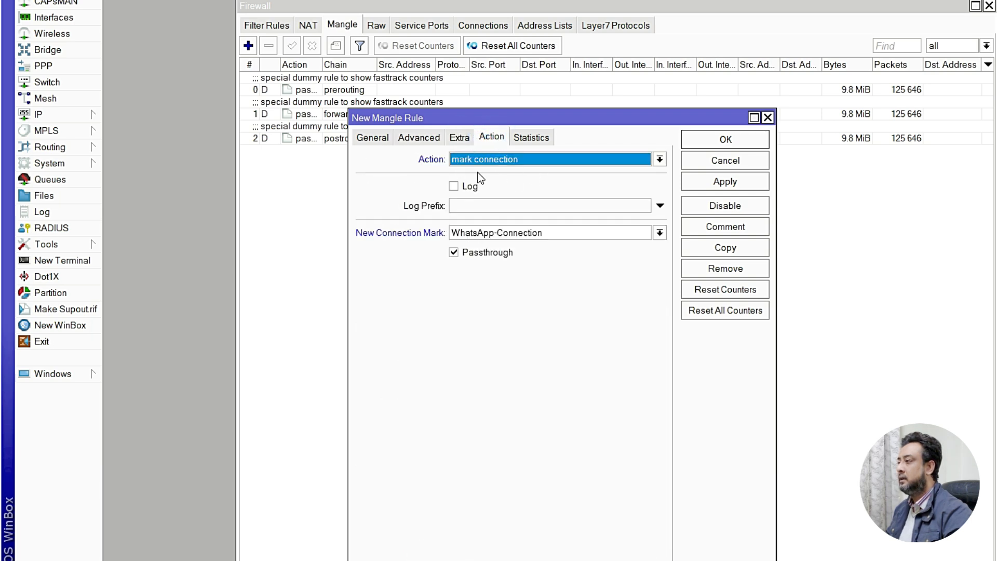
{"action": "double_click", "coordinate": [540, 232]}
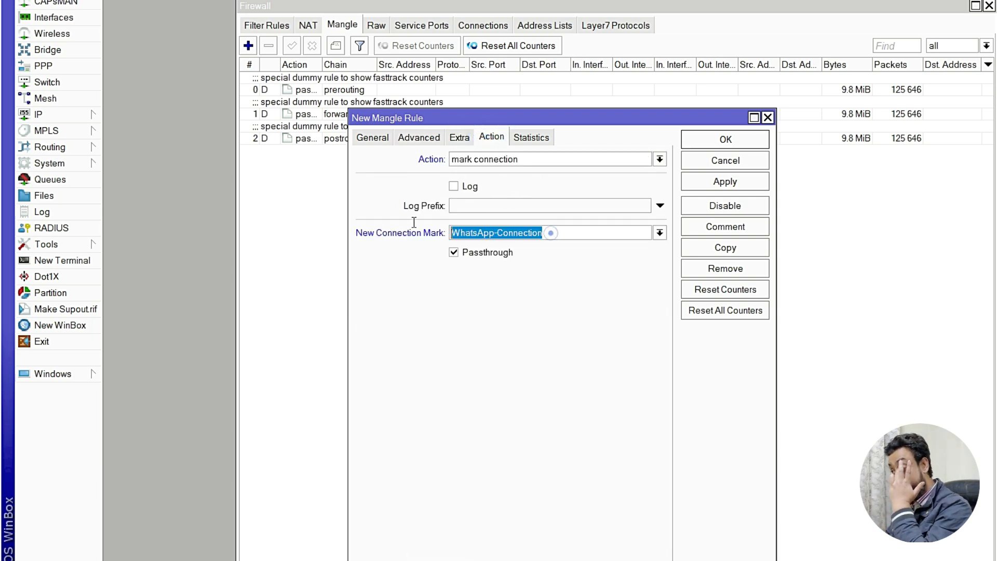
Add the comment "WhatsApp- Mark Connection" to the new mangle rule and save the rule.
{"action": "left_click", "coordinate": [724, 226]}
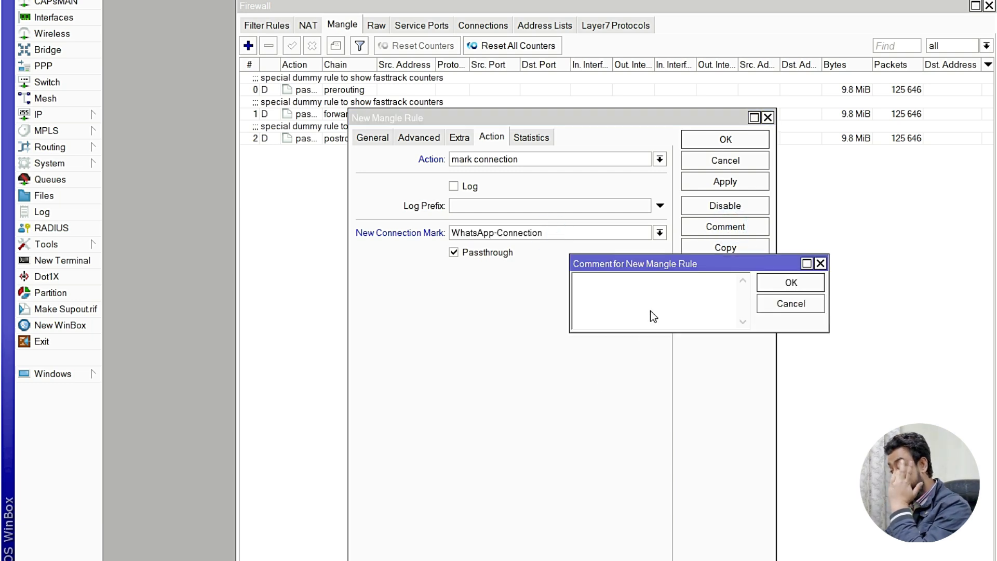
{"action": "type", "text": "WhatsApp Mark C"}
{"action": "key", "text": "BackSpace"}
{"action": "key", "text": "BackSpace"}
{"action": "key", "text": "BackSpace"}
{"action": "key", "text": "BackSpace"}
{"action": "key", "text": "BackSpace"}
{"action": "key", "text": "BackSpace"}
{"action": "key", "text": "BackSpace"}
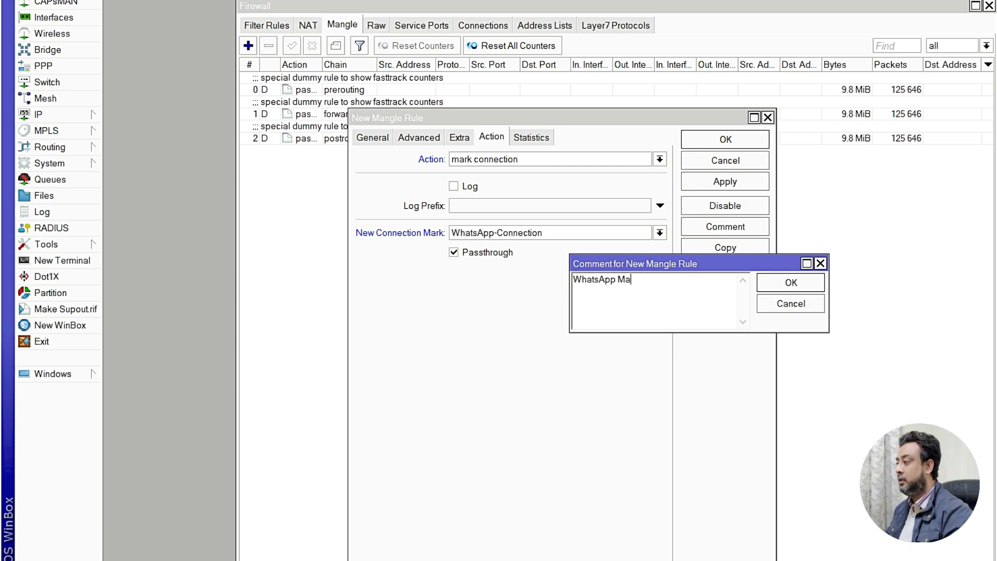
{"action": "type", "text": "- Mark Ca"}
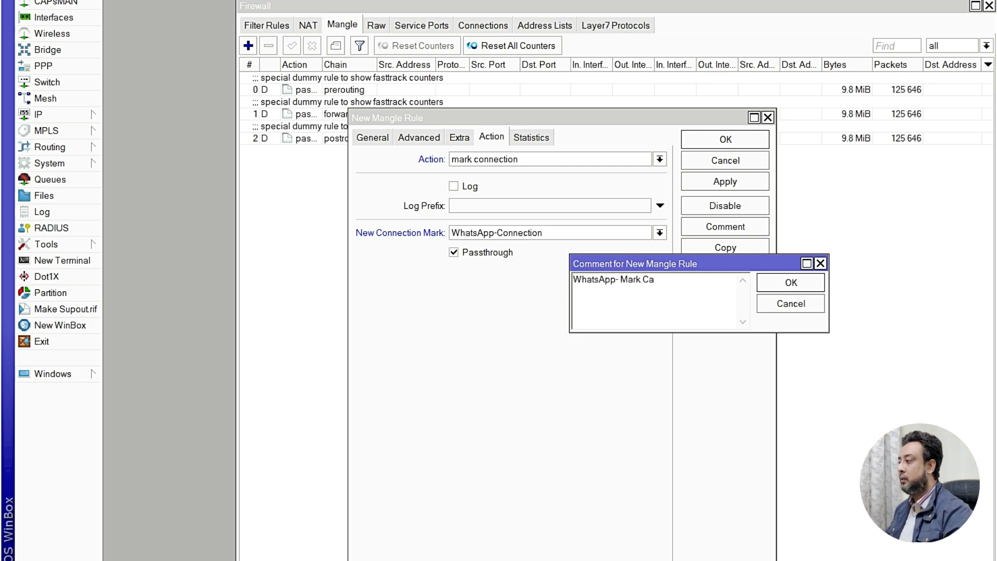
{"action": "key", "text": "BackSpace"}
{"action": "type", "text": "onnection"}
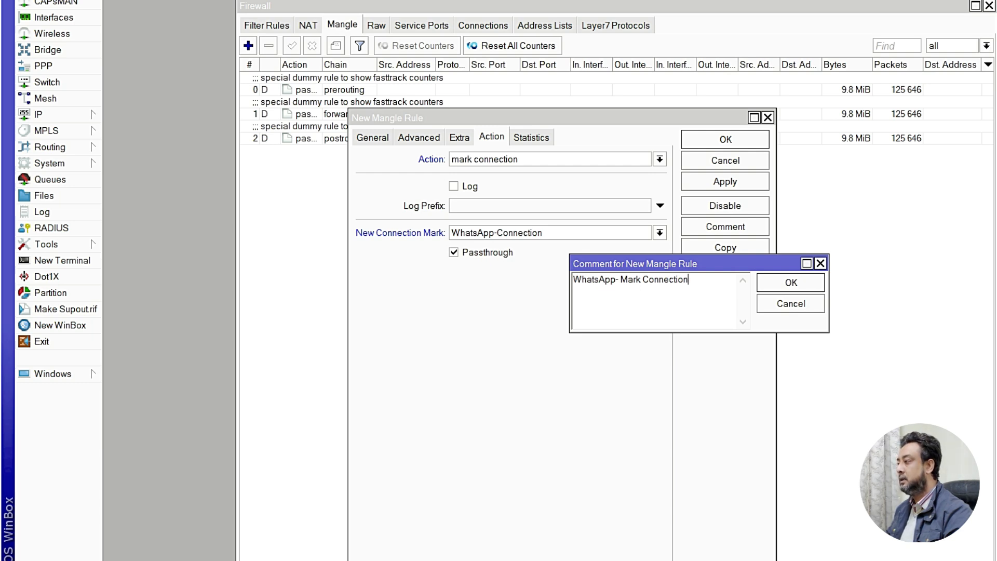
{"action": "left_click", "coordinate": [788, 285]}
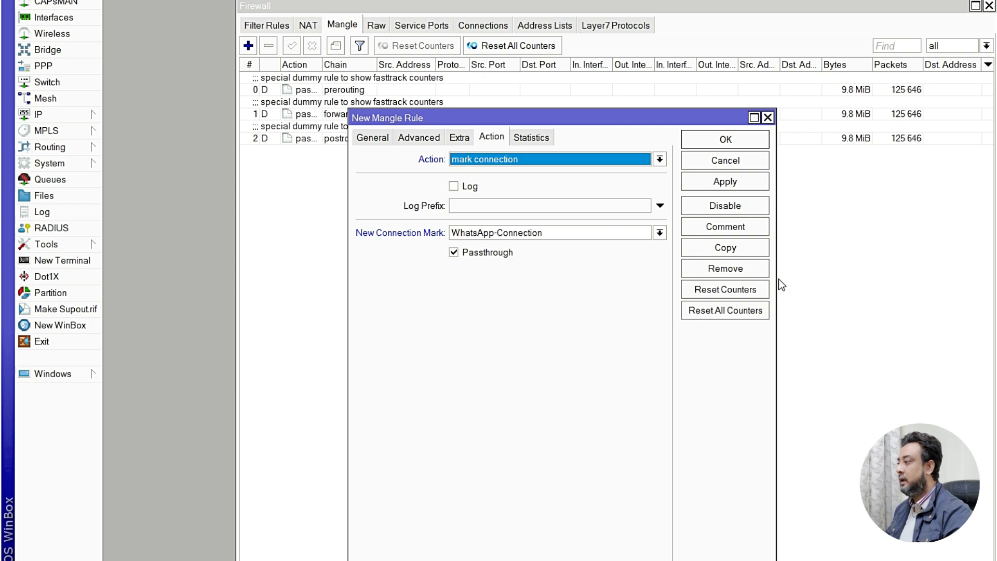
{"action": "left_click", "coordinate": [724, 179]}
{"action": "left_click", "coordinate": [724, 142]}
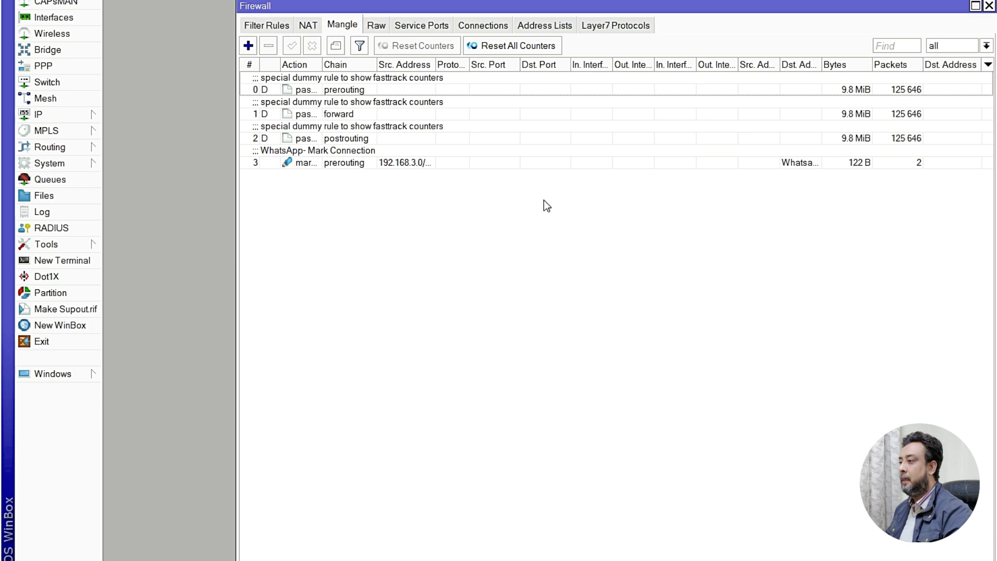
Start another mangle rule on the prerouting chain with source address 192.168.3.0/24 and connection mark WhatsApp-Connection.
{"action": "left_click", "coordinate": [443, 266]}
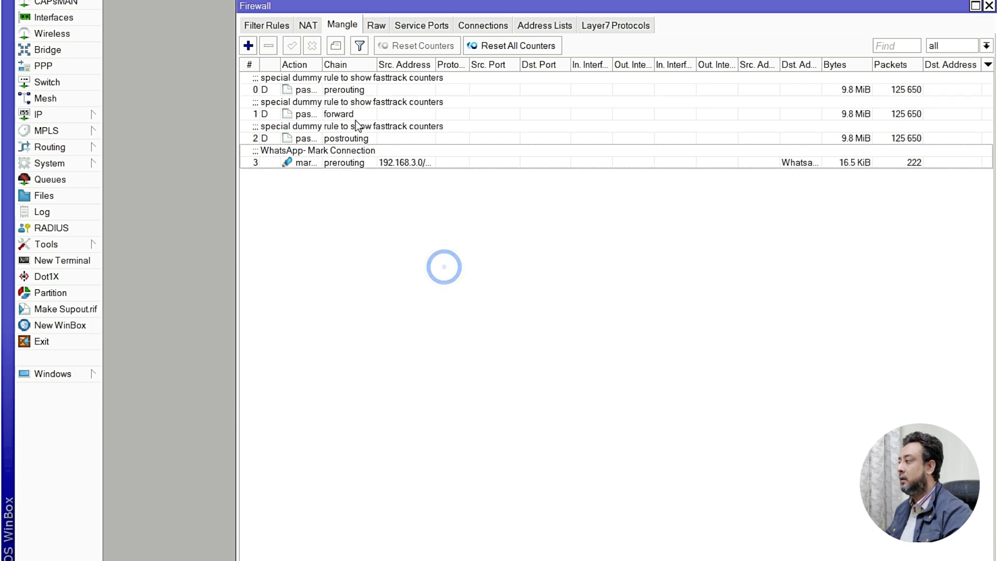
{"action": "left_click", "coordinate": [249, 46]}
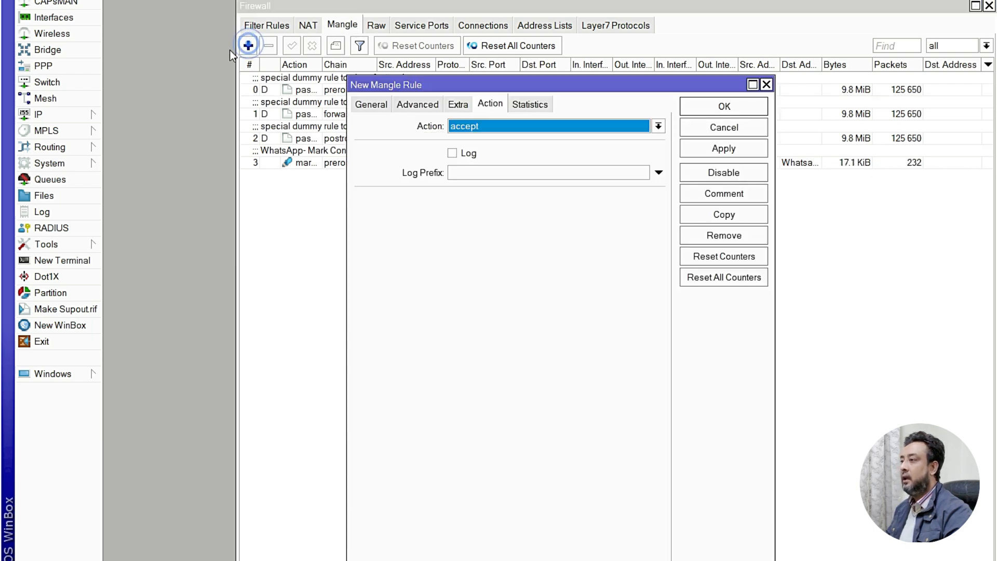
{"action": "left_click", "coordinate": [370, 104]}
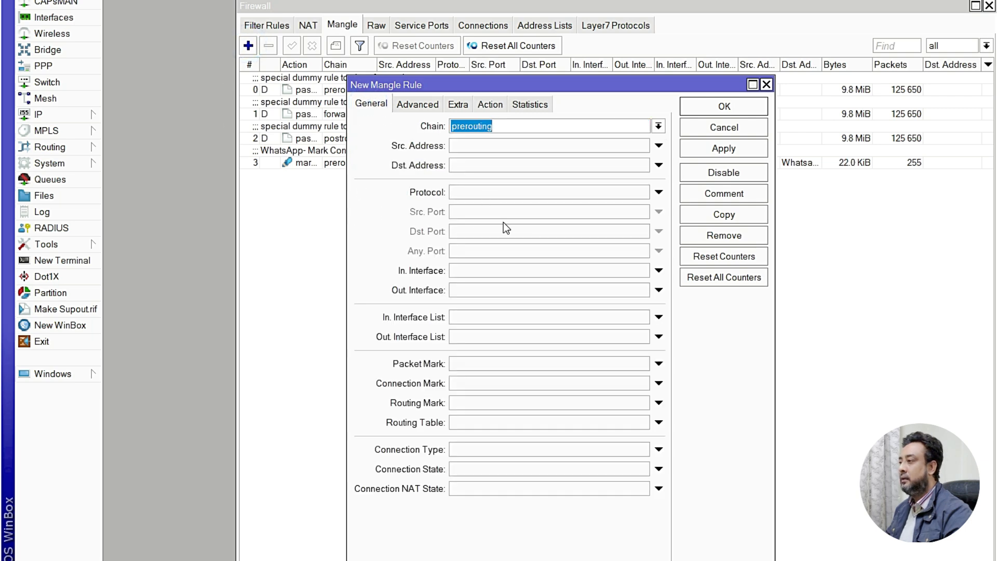
{"action": "left_click", "coordinate": [459, 150]}
{"action": "key", "text": "ctrl+v"}
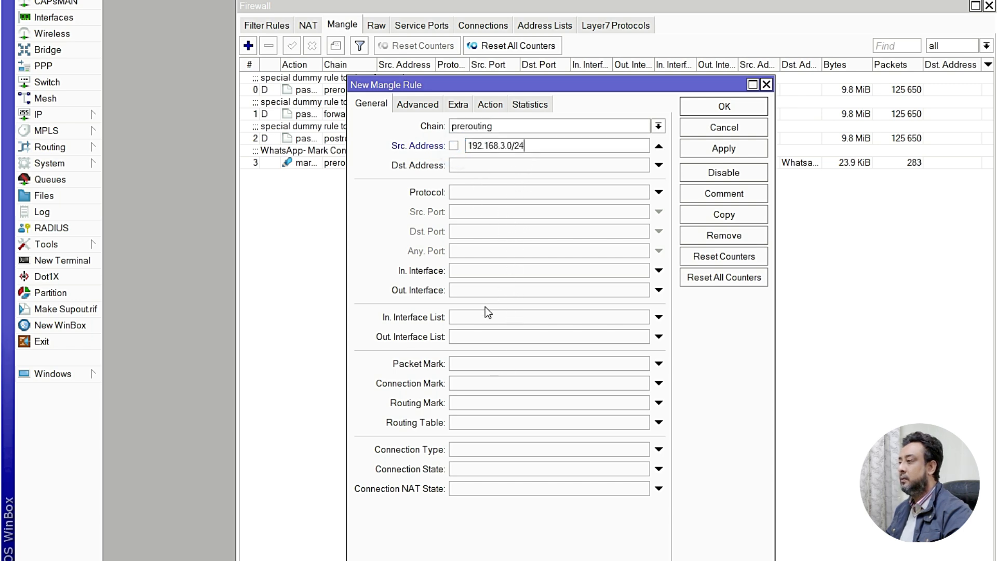
{"action": "left_click", "coordinate": [456, 383]}
{"action": "left_click", "coordinate": [643, 385]}
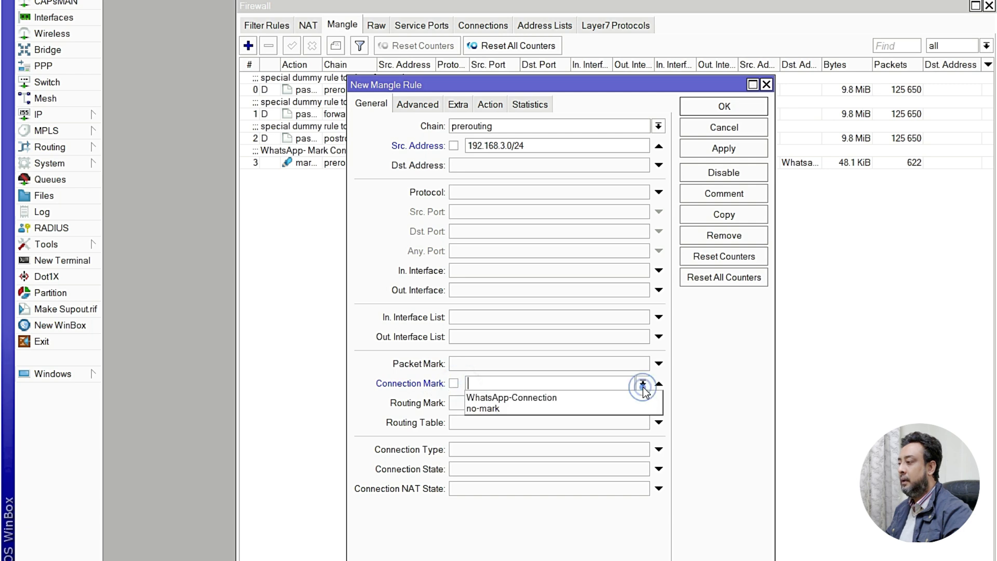
{"action": "left_click", "coordinate": [529, 398]}
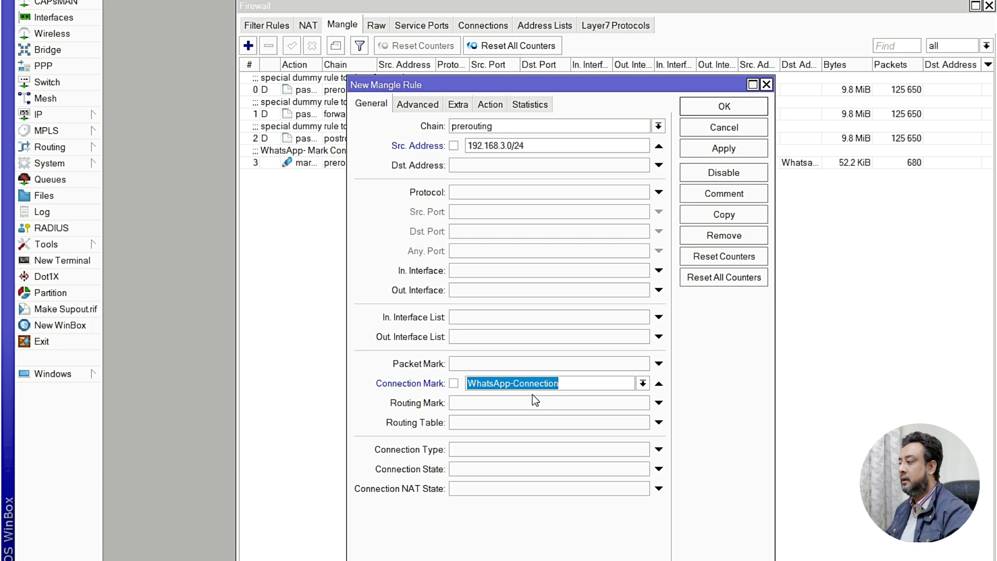
Set the second mangle rule's action to mark packet with the new packet mark "WhatsApp- Packet".
{"action": "left_click", "coordinate": [503, 123]}
{"action": "left_click", "coordinate": [492, 105]}
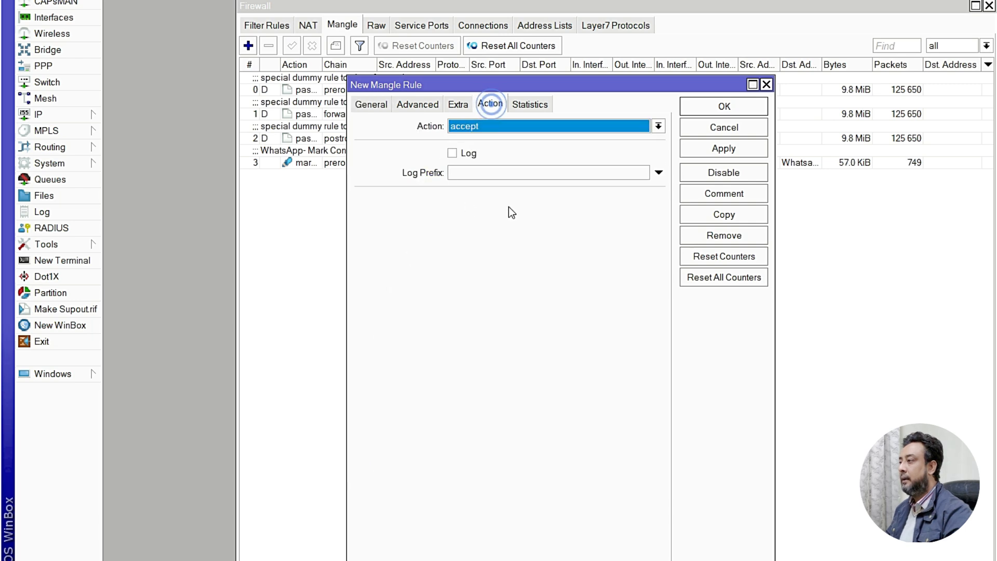
{"action": "left_click", "coordinate": [554, 127]}
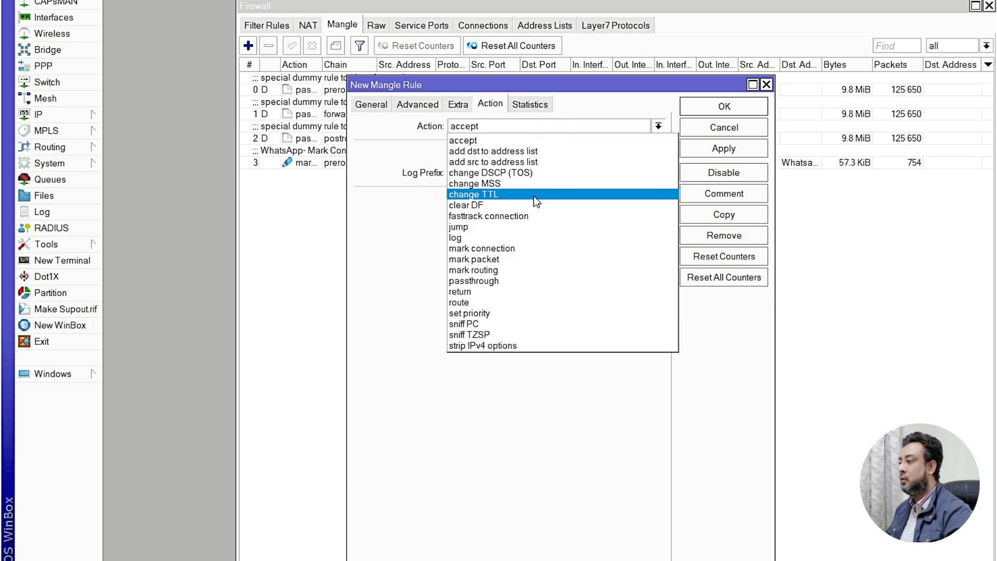
{"action": "left_click", "coordinate": [482, 260]}
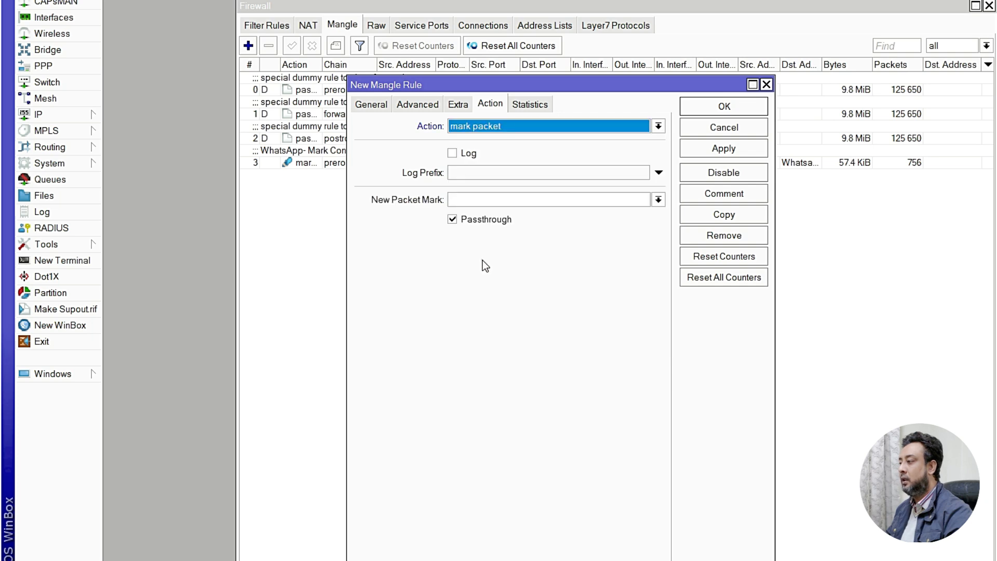
{"action": "left_click", "coordinate": [468, 200]}
{"action": "type", "text": "WhatsApp"}
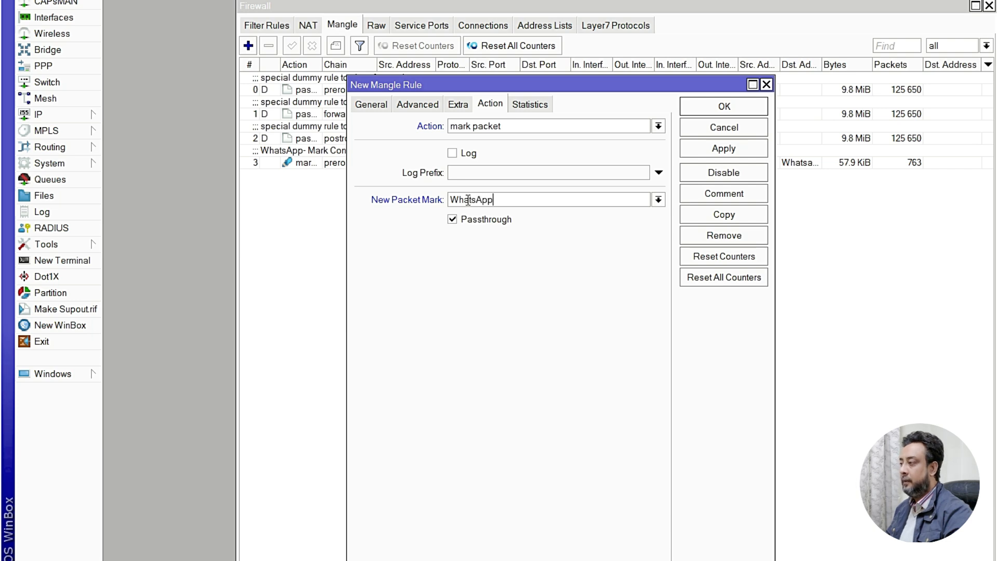
{"action": "type", "text": "- Packet"}
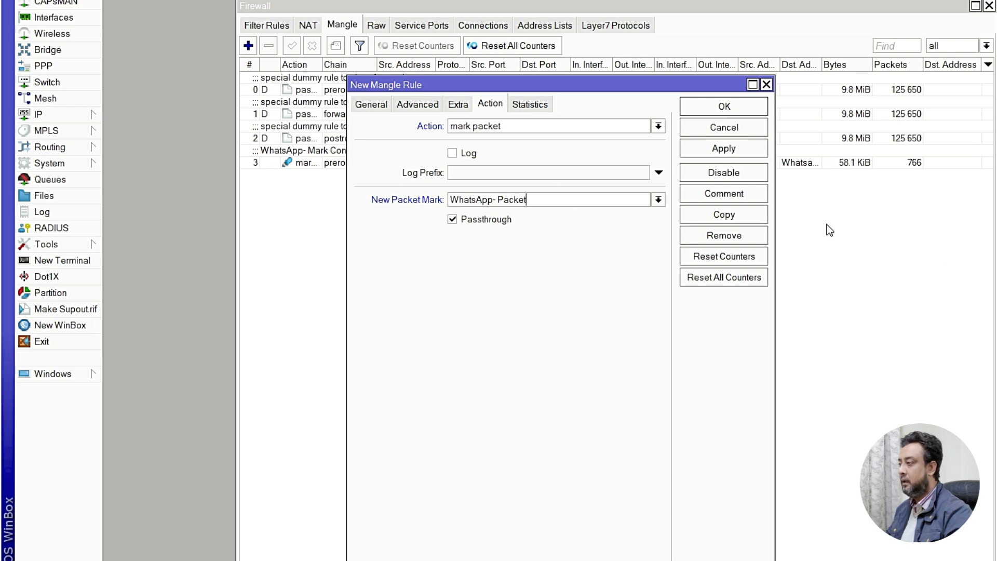
Add the comment "WhatsApp-Mark packets" to the packet-marking rule and save the rule.
{"action": "left_click", "coordinate": [722, 194]}
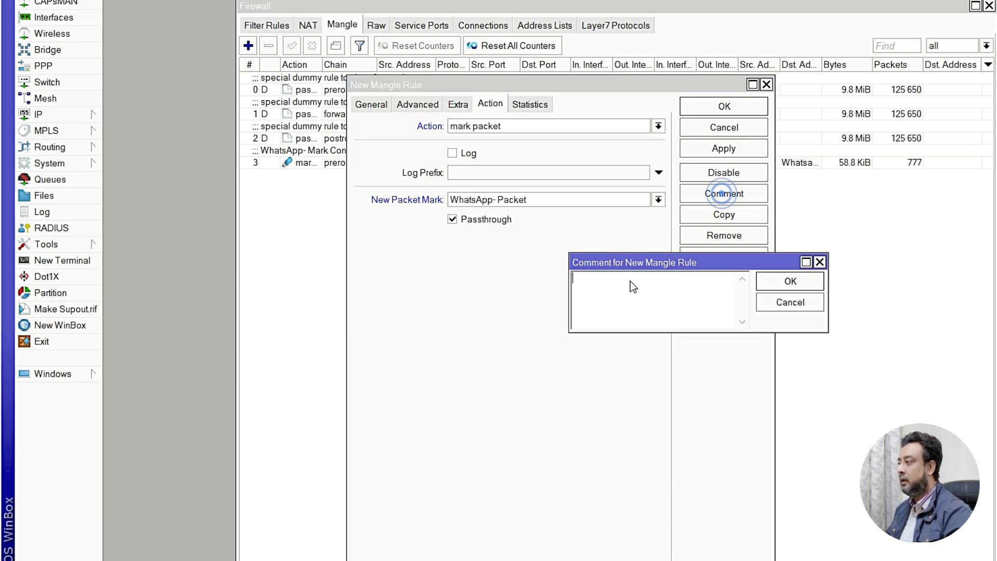
{"action": "type", "text": "W"}
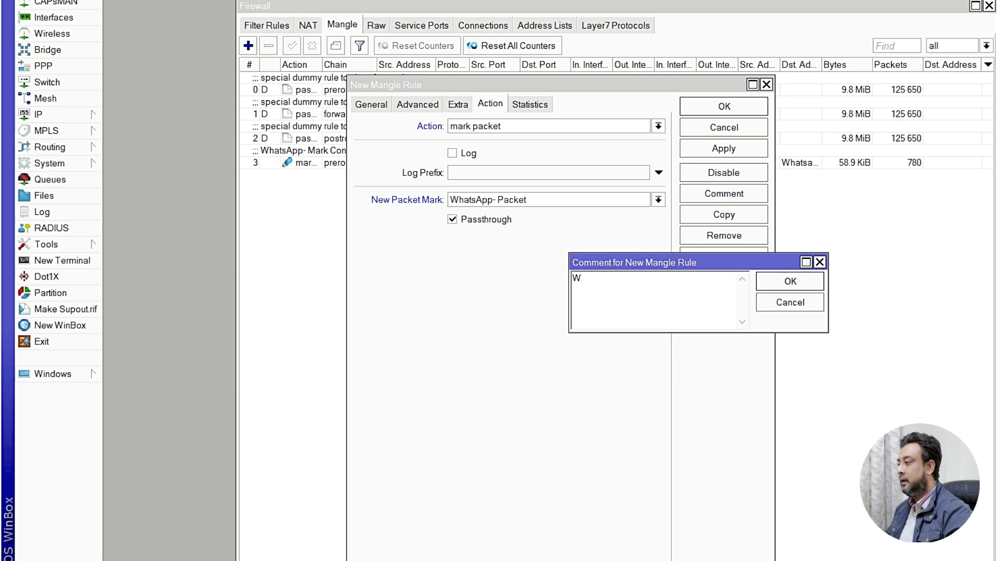
{"action": "type", "text": "hatsAp"}
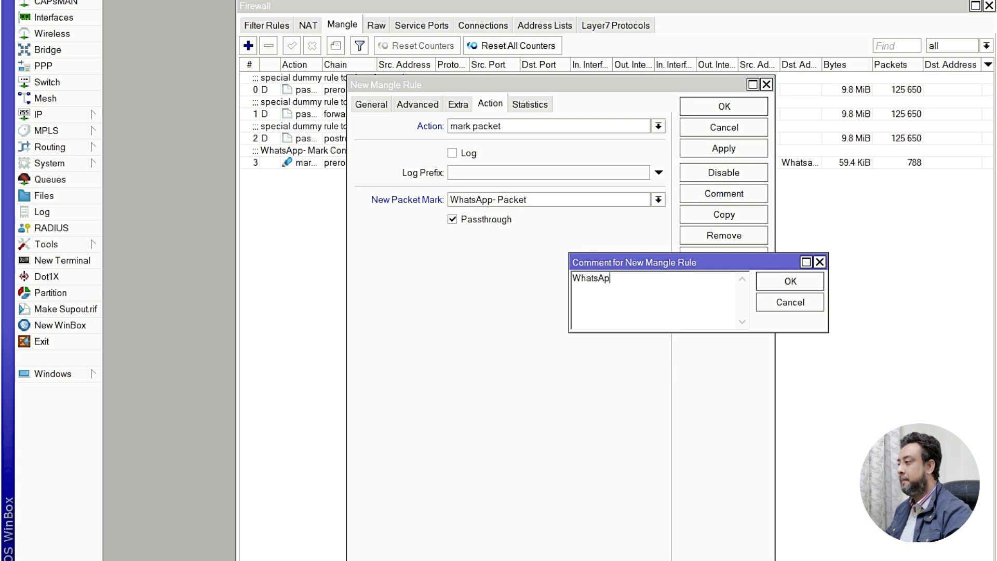
{"action": "type", "text": "p-Mark pa"}
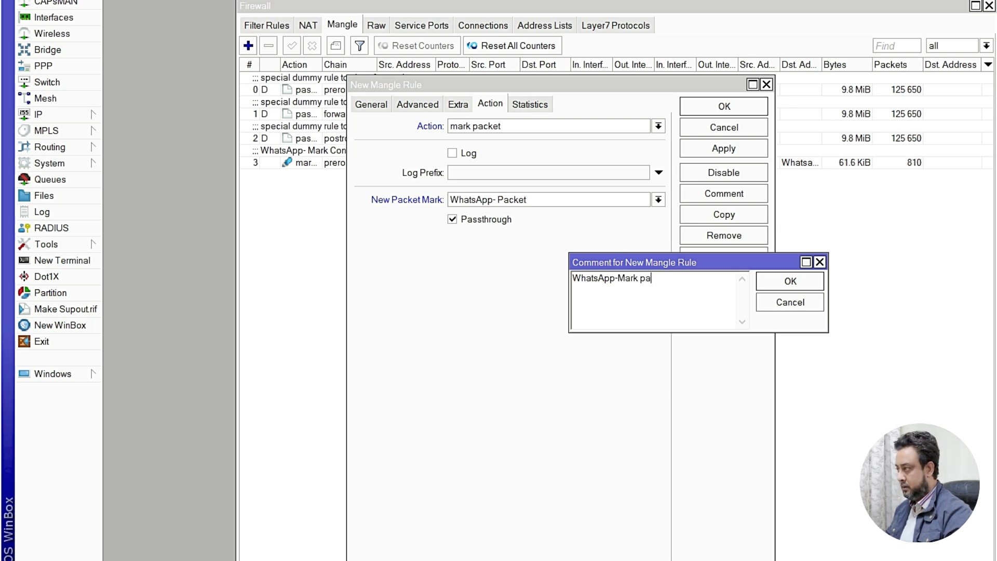
{"action": "type", "text": "ckets"}
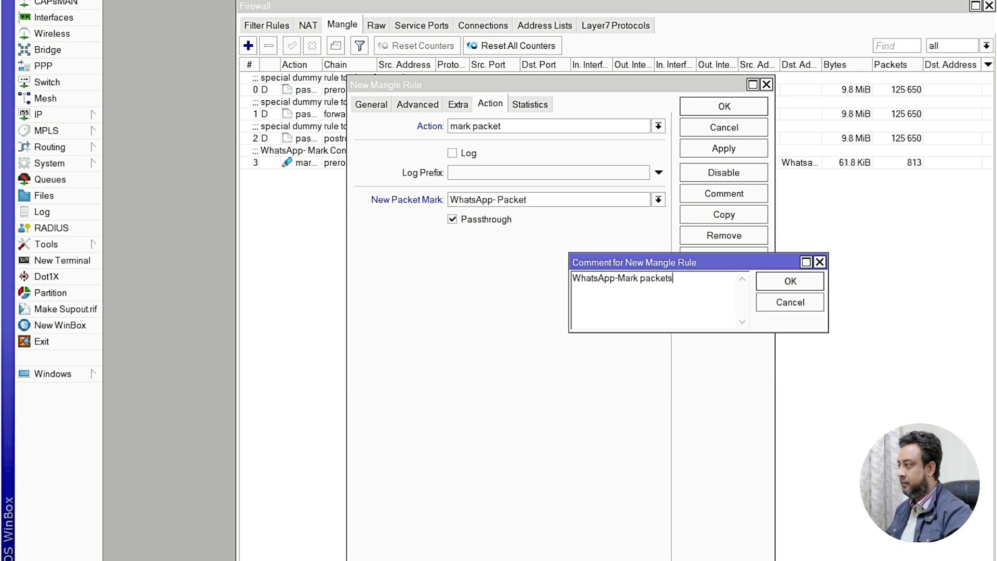
{"action": "left_click", "coordinate": [779, 281]}
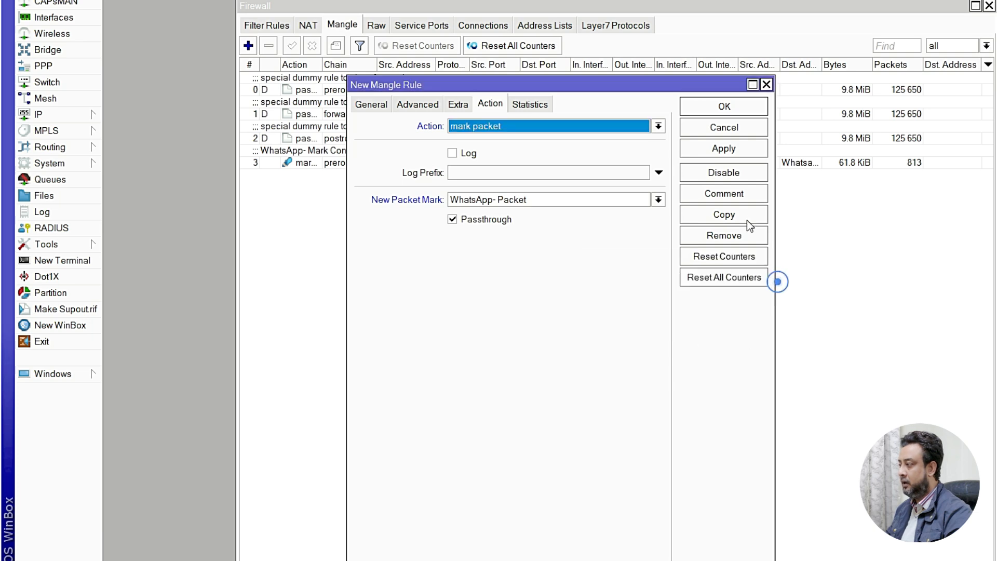
{"action": "left_click", "coordinate": [722, 149]}
{"action": "left_click", "coordinate": [721, 107]}
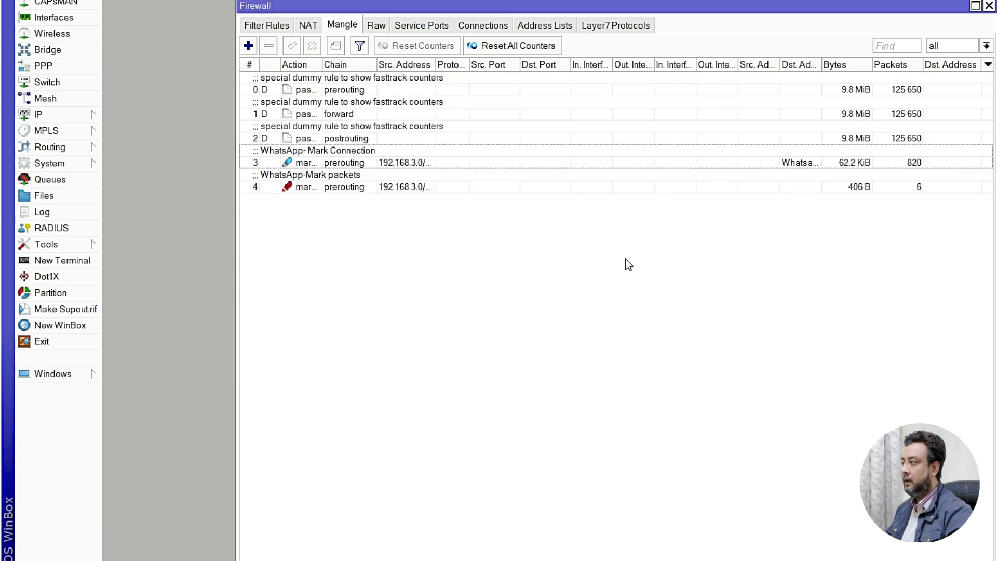
Turn off passthrough on the "WhatsApp- Mark Connection" mangle rule and save the rule.
{"action": "left_click", "coordinate": [356, 165]}
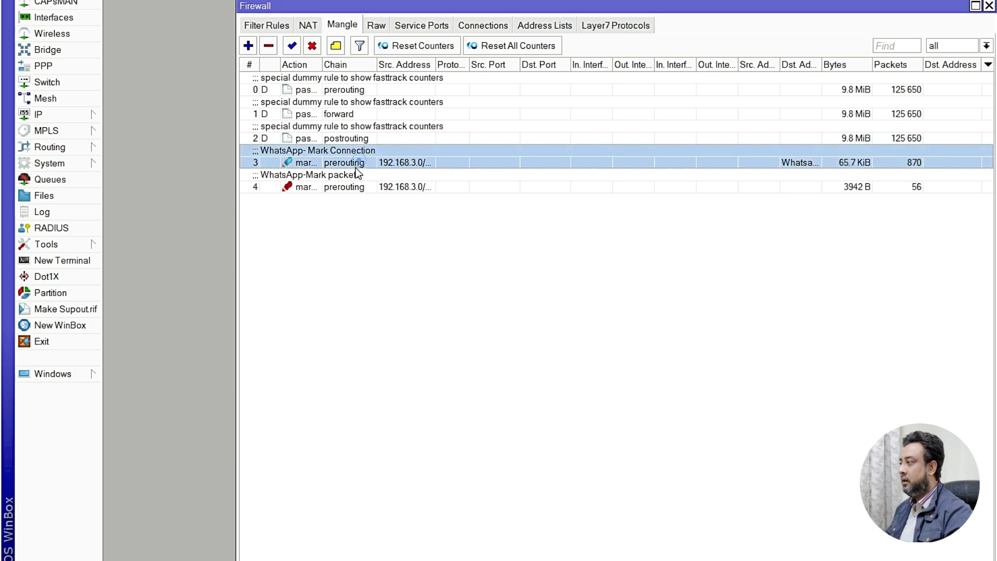
{"action": "left_click", "coordinate": [338, 187]}
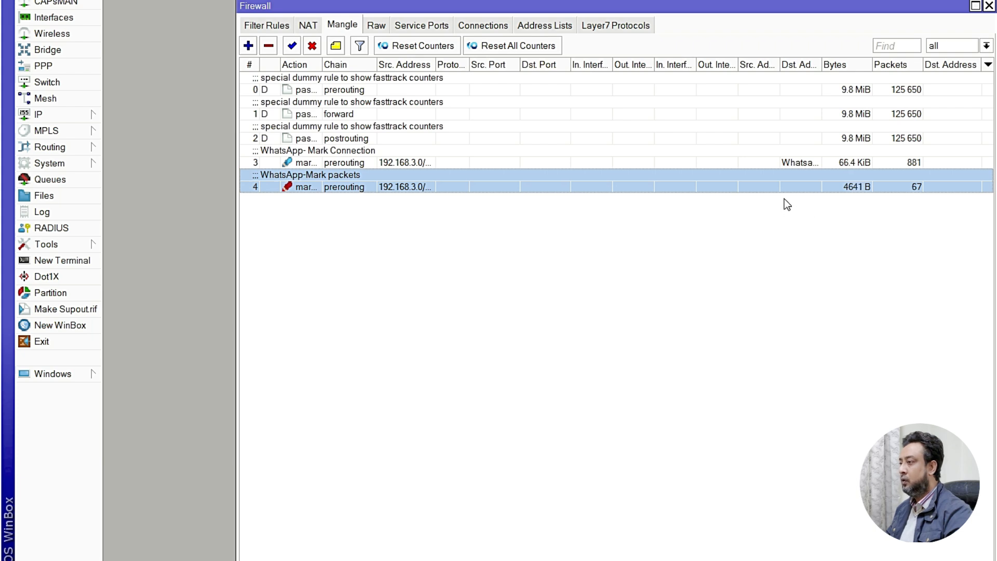
{"action": "double_click", "coordinate": [373, 159]}
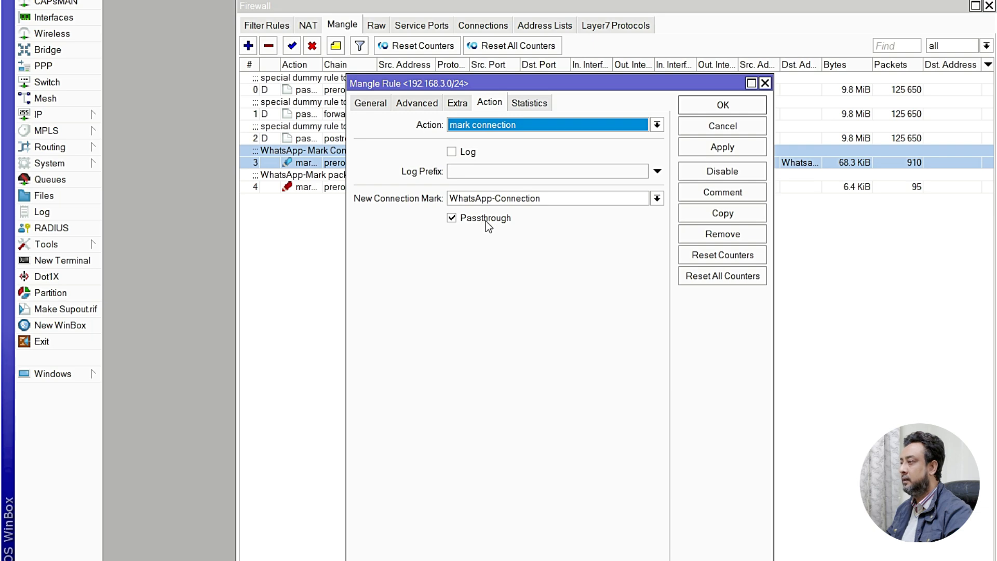
{"action": "left_click", "coordinate": [452, 219]}
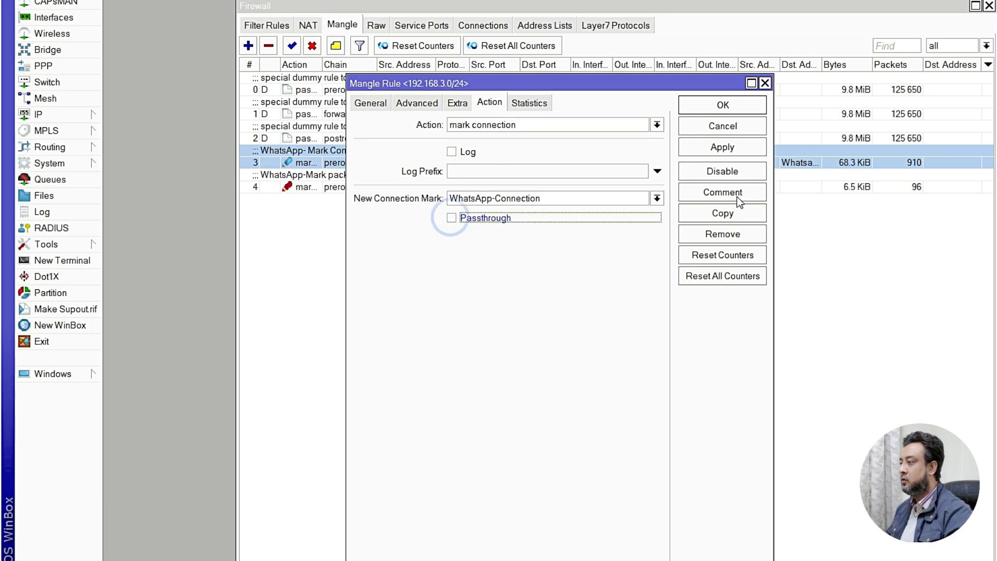
{"action": "left_click", "coordinate": [723, 149]}
{"action": "left_click", "coordinate": [720, 106]}
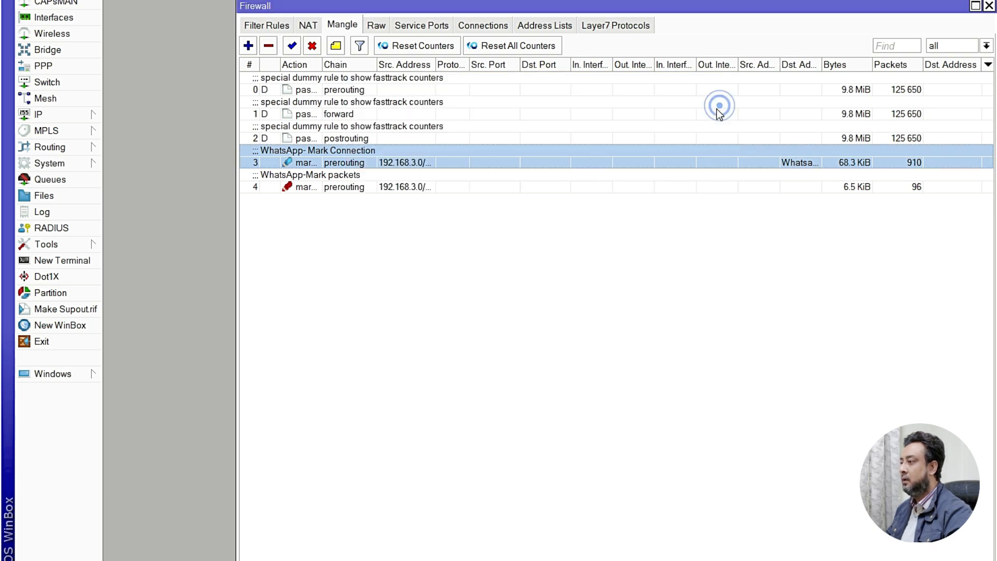
Turn off passthrough on the "WhatsApp-Mark packets" mangle rule and save the rule.
{"action": "double_click", "coordinate": [347, 187]}
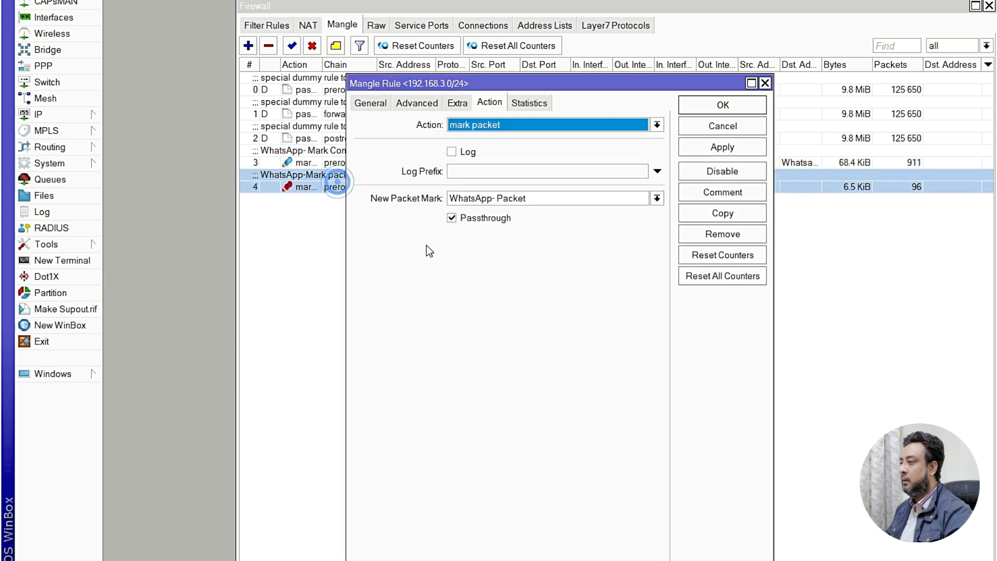
{"action": "left_click", "coordinate": [451, 219]}
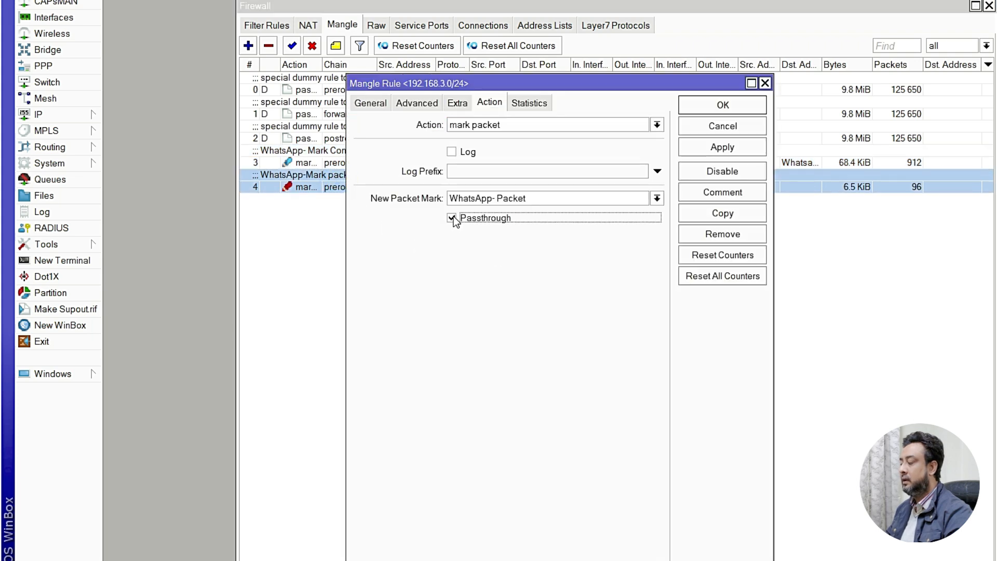
{"action": "left_click", "coordinate": [722, 148]}
{"action": "left_click", "coordinate": [720, 106]}
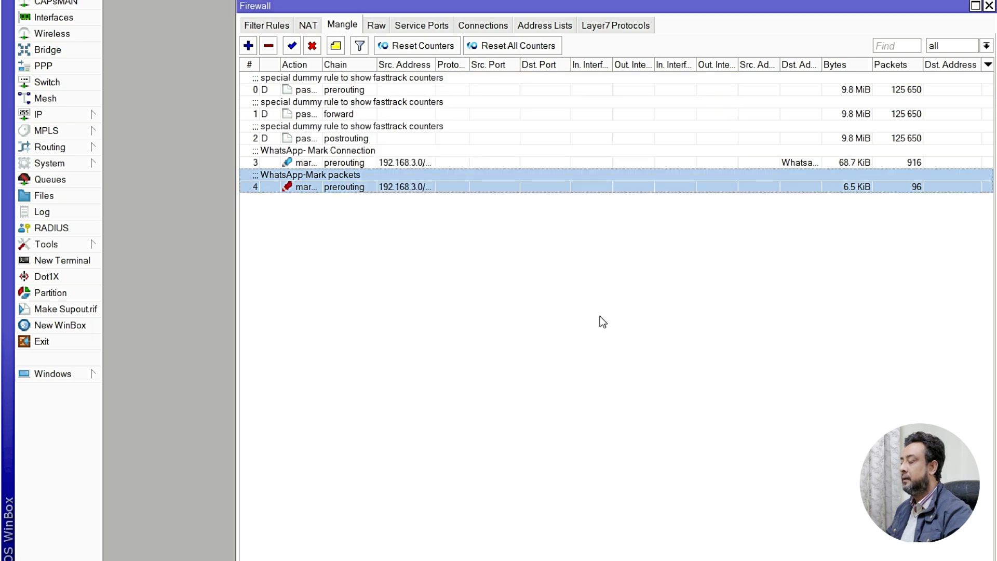
Check the traffic counters of the two WhatsApp mangle rules, review the filter rules and close the firewall window.
{"action": "left_click", "coordinate": [855, 163]}
{"action": "left_click", "coordinate": [854, 186]}
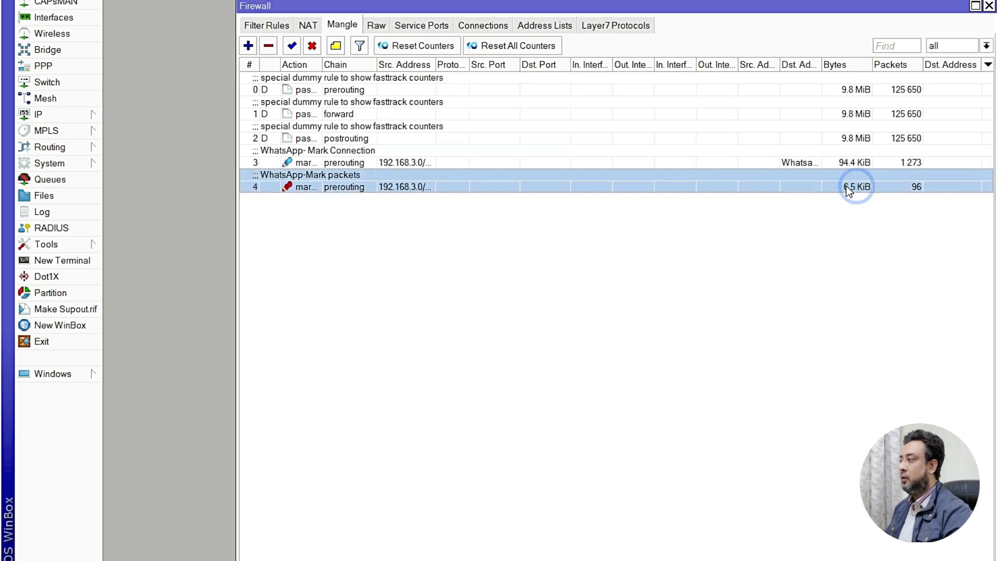
{"action": "left_click", "coordinate": [266, 26]}
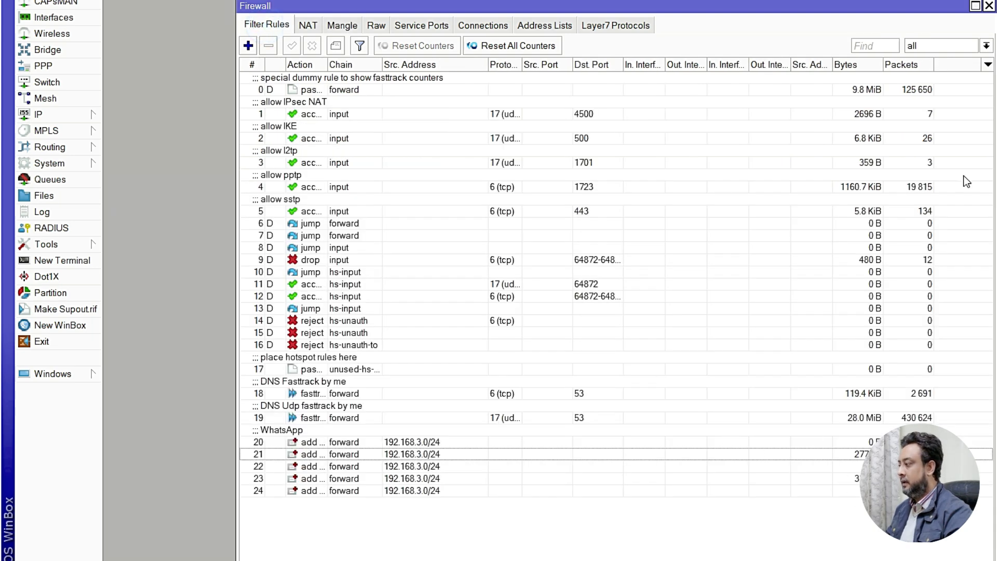
{"action": "left_click", "coordinate": [989, 6]}
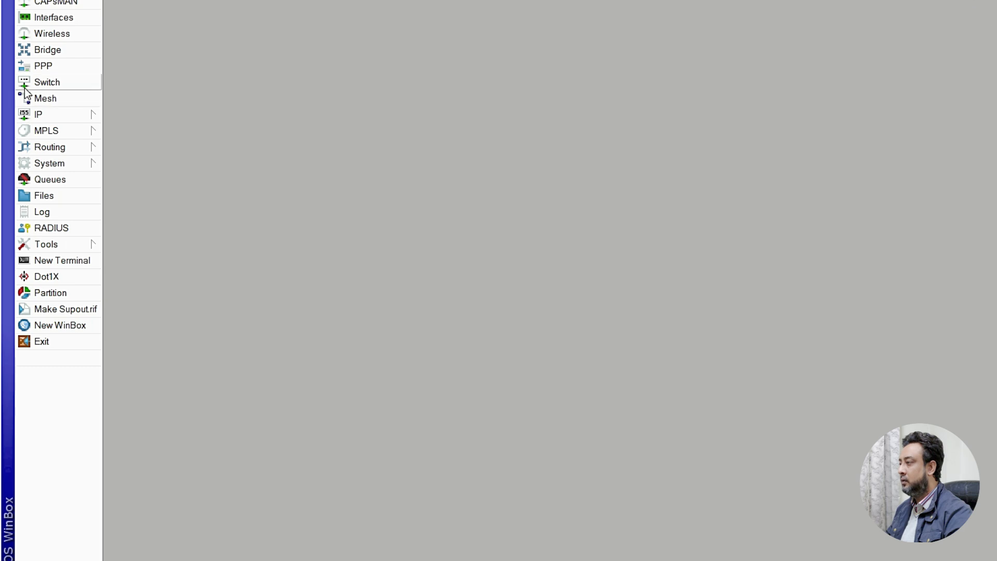
Start a new simple queue named "Parents" with target 192.168.3.0/24 and copy the target address.
{"action": "left_click", "coordinate": [64, 179]}
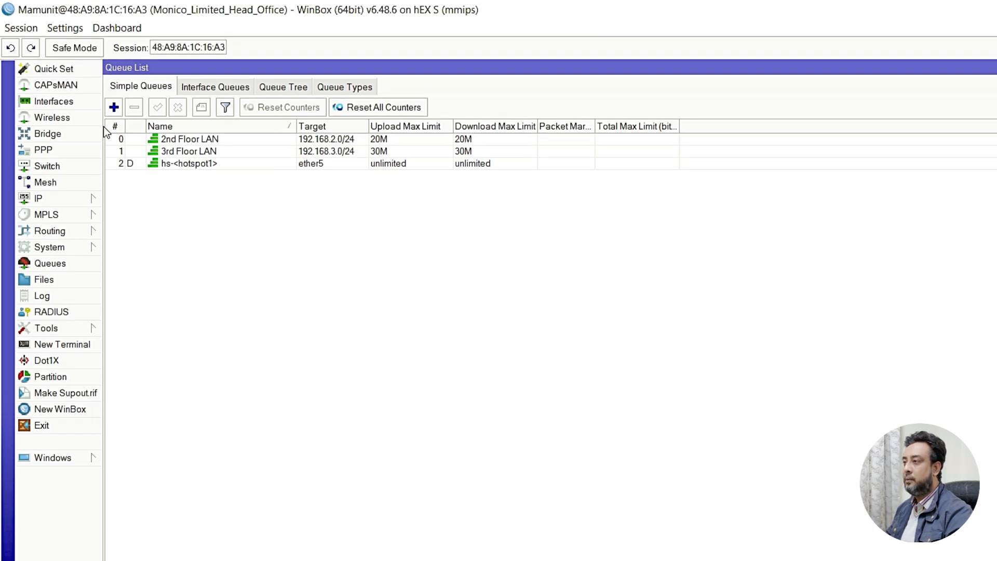
{"action": "left_click", "coordinate": [115, 107]}
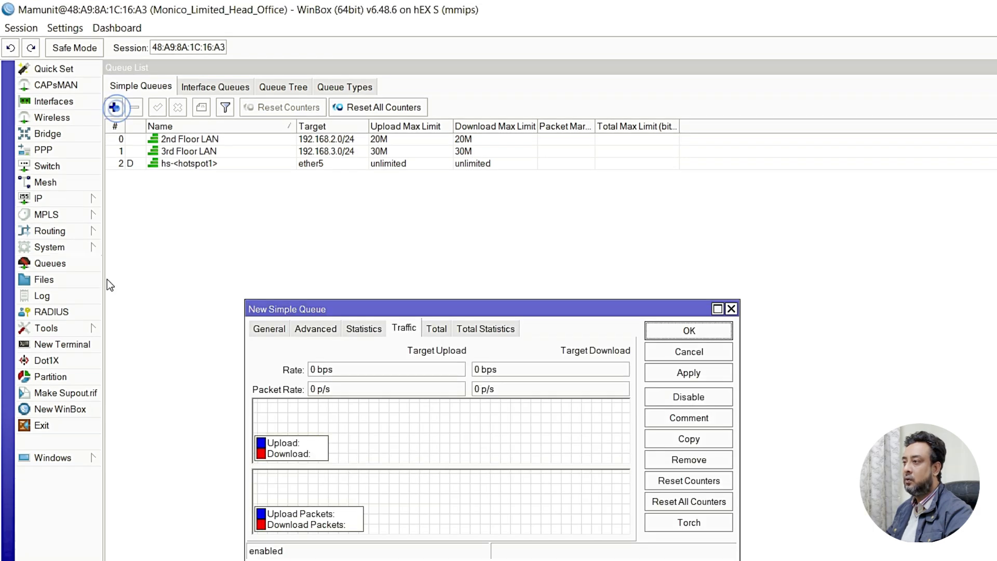
{"action": "left_click", "coordinate": [269, 329]}
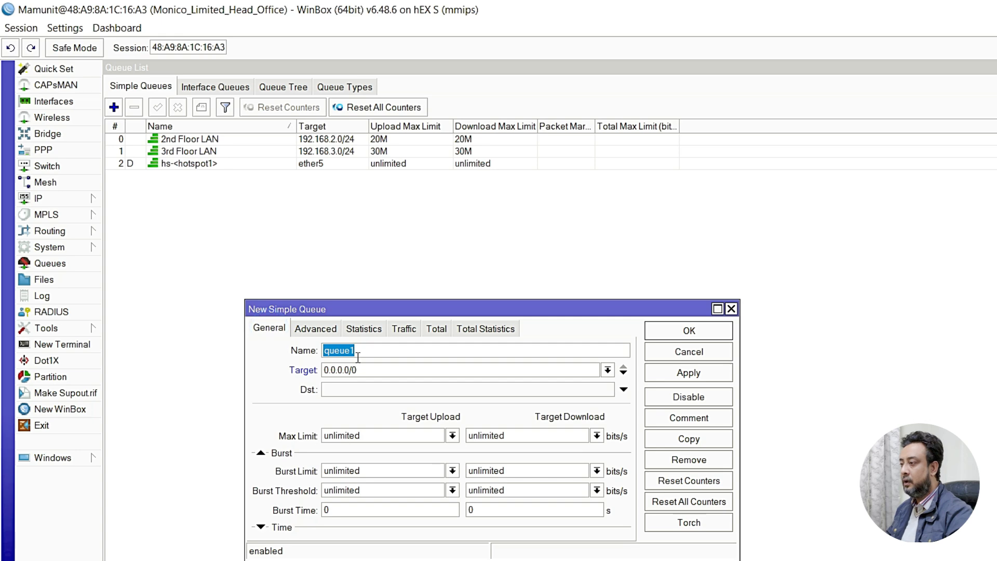
{"action": "type", "text": "Parents"}
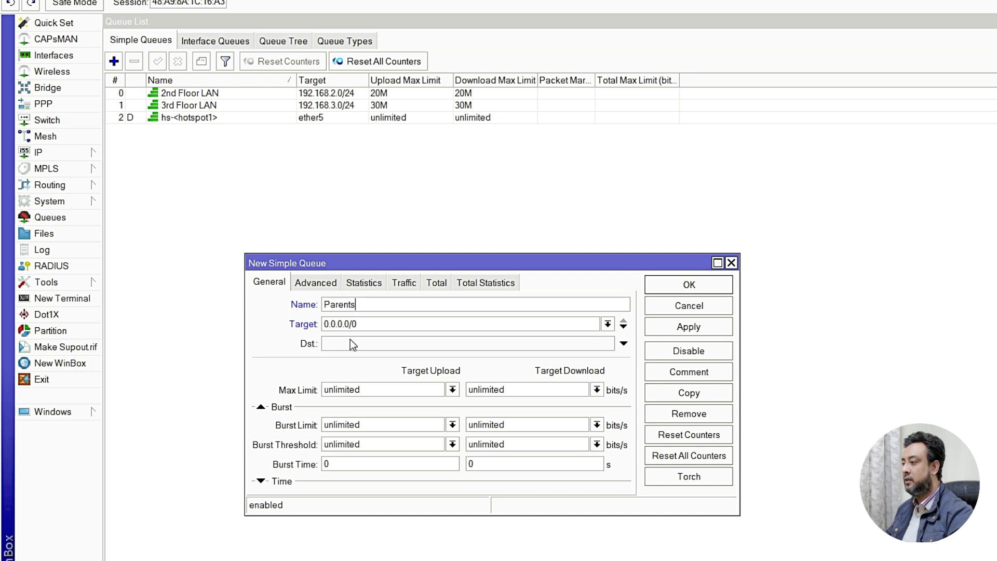
{"action": "double_click", "coordinate": [378, 326]}
{"action": "type", "text": "192.168.3.0/24"}
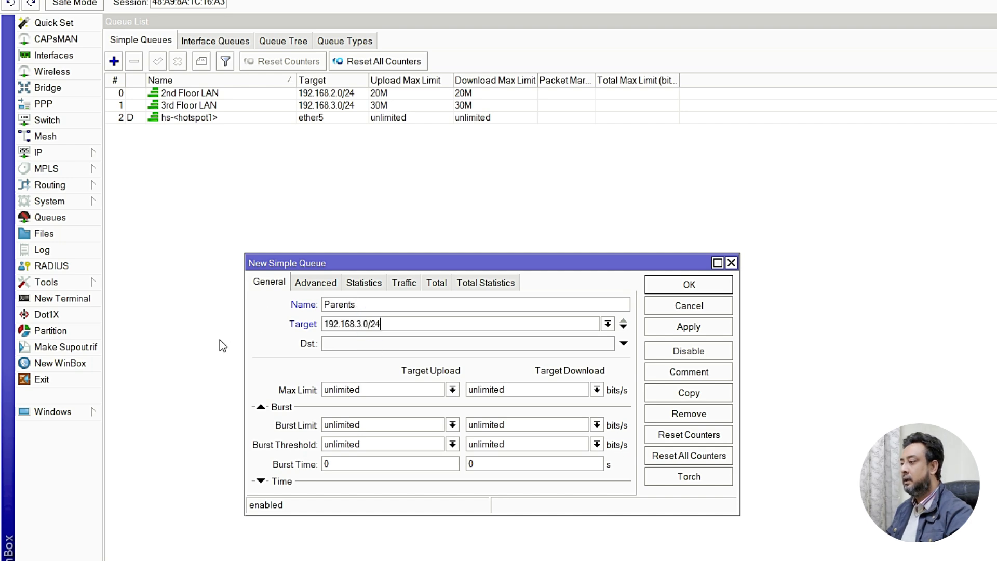
{"action": "double_click", "coordinate": [389, 326]}
{"action": "key", "text": "ctrl+c"}
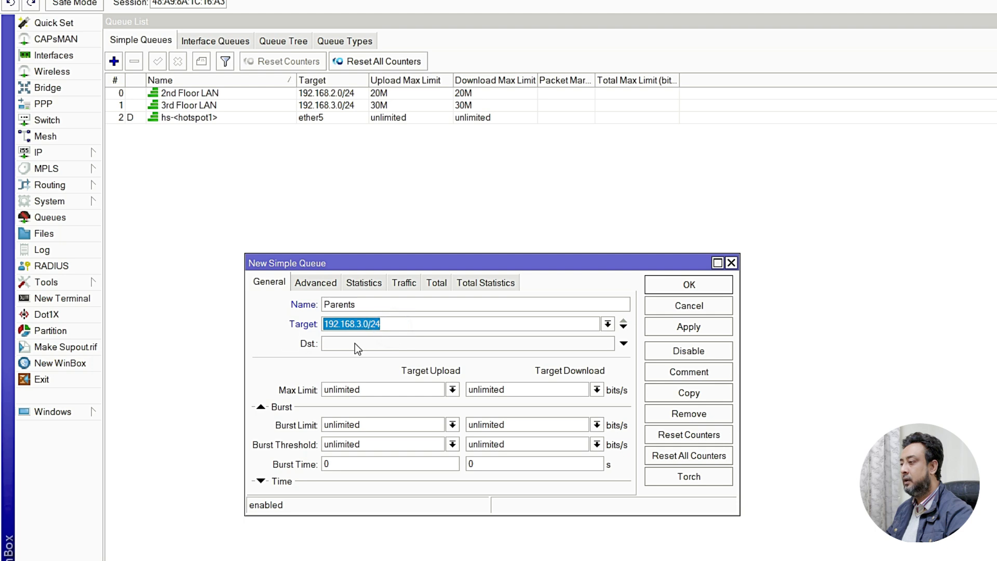
Set the Parents queue's upload and download max limits to 10M and save the queue.
{"action": "double_click", "coordinate": [384, 389]}
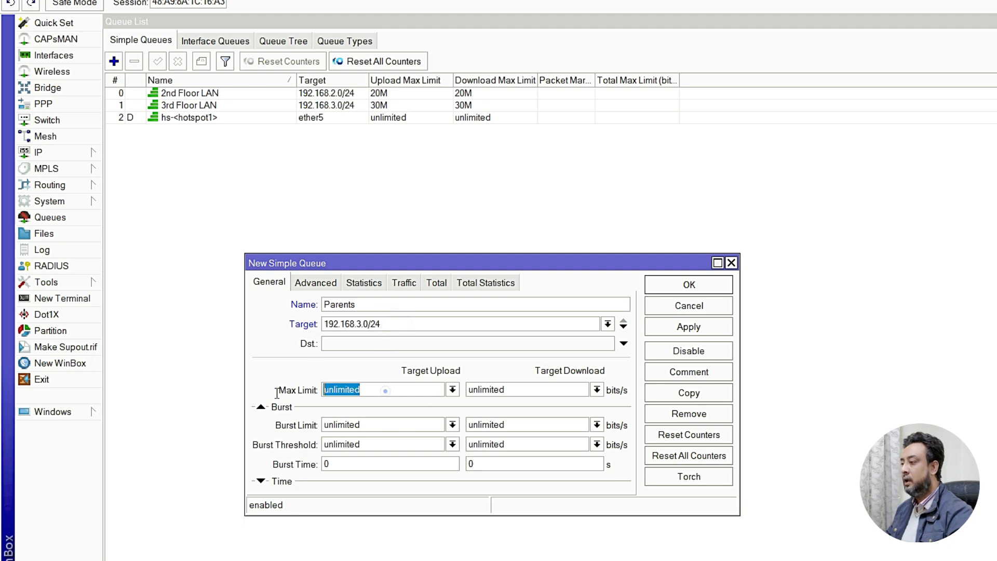
{"action": "type", "text": "10M"}
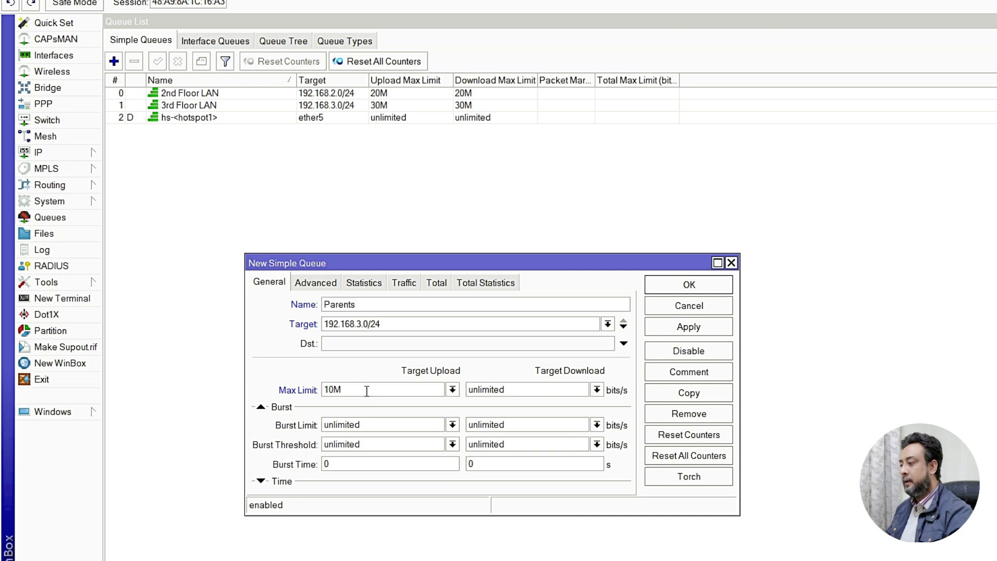
{"action": "left_click", "coordinate": [452, 390]}
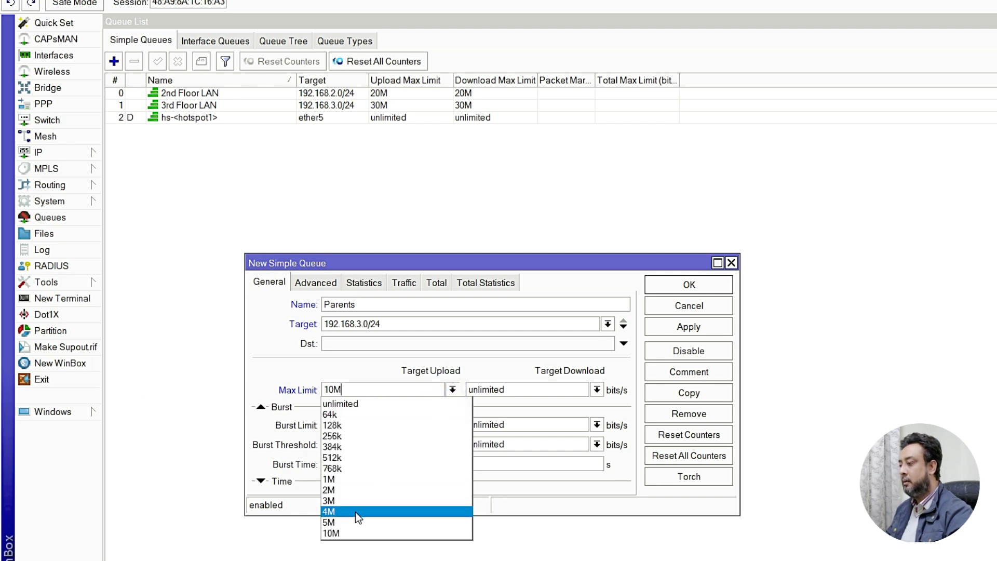
{"action": "left_click", "coordinate": [338, 532]}
{"action": "left_click", "coordinate": [596, 390]}
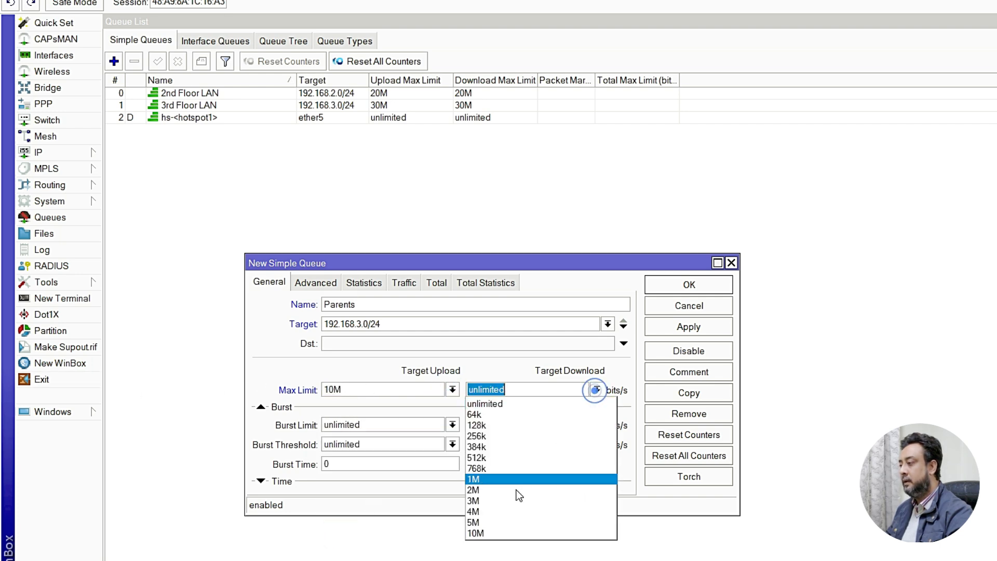
{"action": "left_click", "coordinate": [484, 534]}
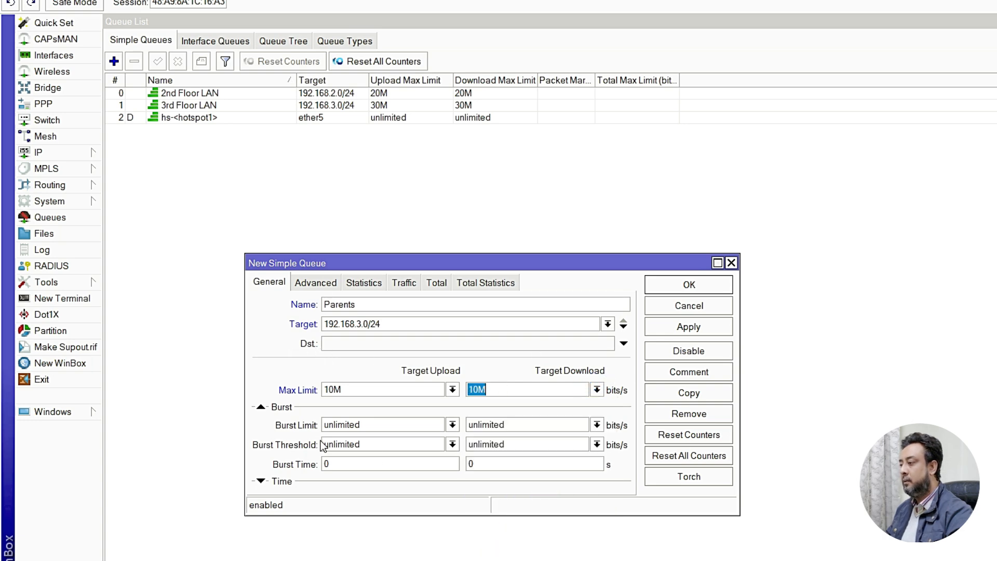
{"action": "left_click", "coordinate": [723, 332]}
{"action": "left_click", "coordinate": [690, 327]}
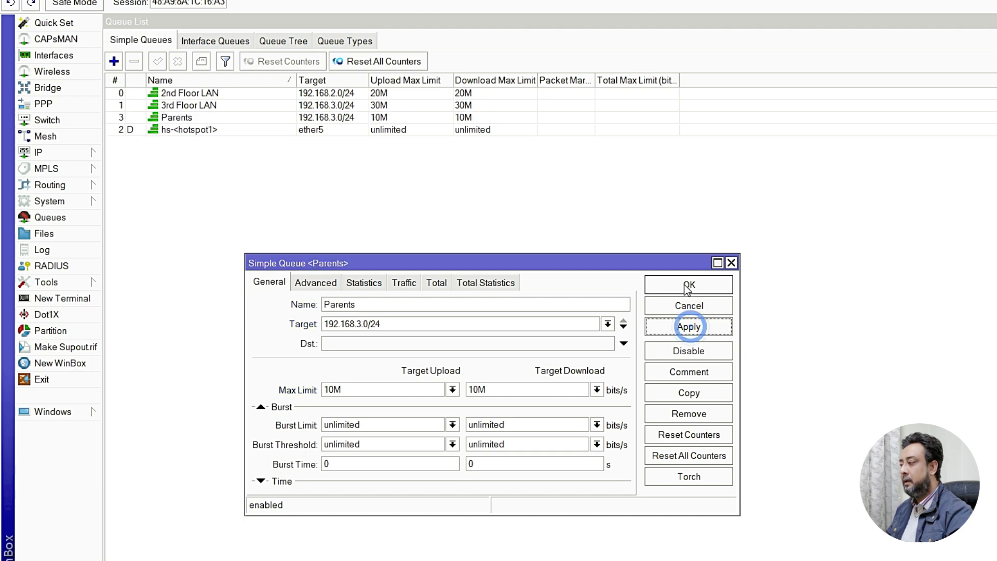
{"action": "left_click", "coordinate": [686, 287]}
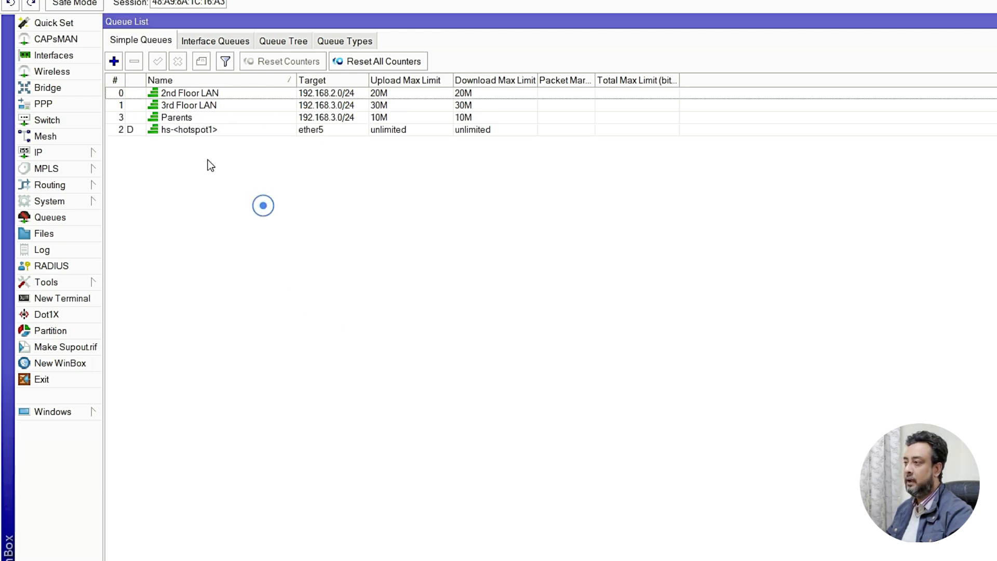
Start another simple queue named "WhatasApp" with the copied target 192.168.3.0/24.
{"action": "left_click", "coordinate": [114, 61]}
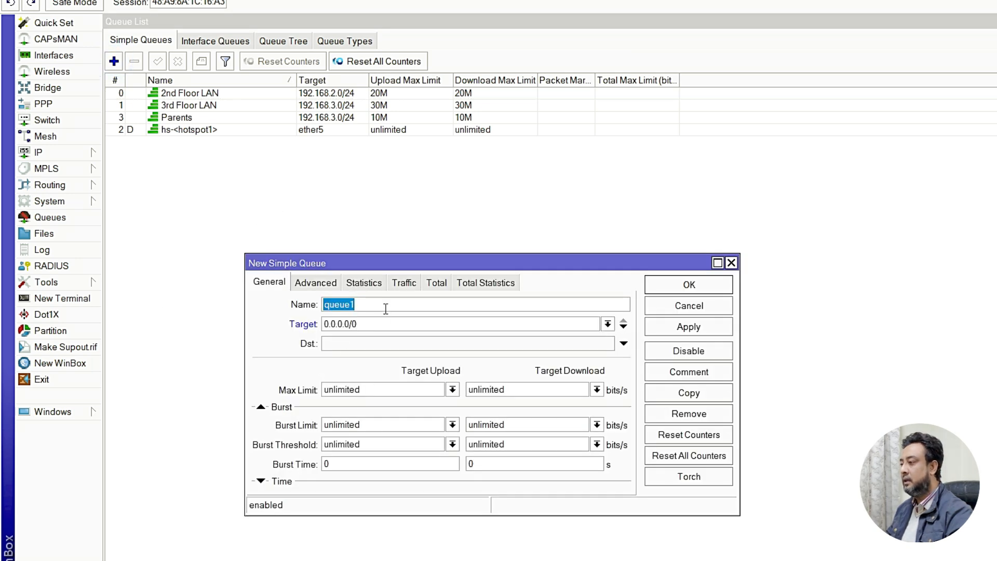
{"action": "type", "text": "WhatasApp"}
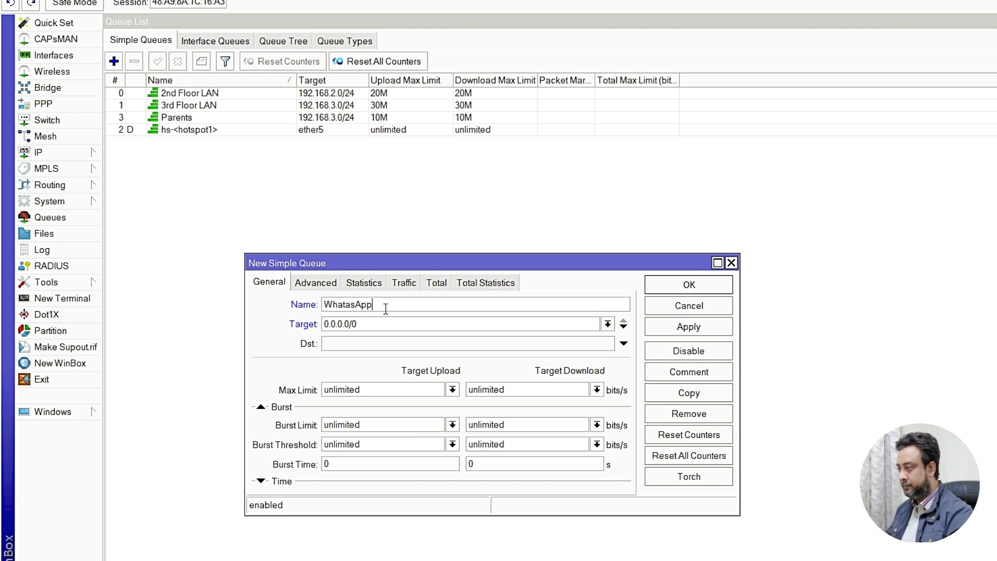
{"action": "left_click", "coordinate": [375, 322]}
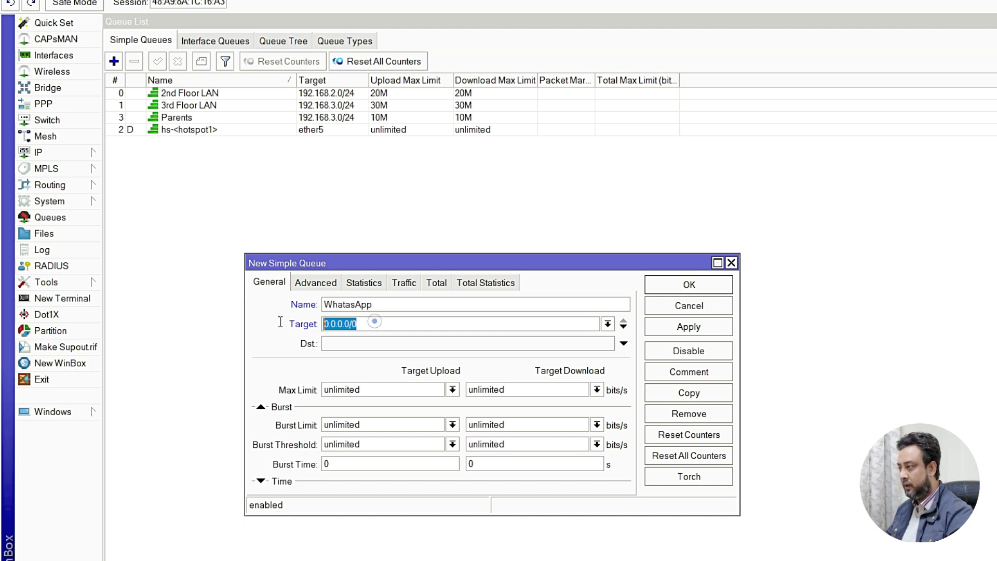
{"action": "key", "text": "ctrl+v"}
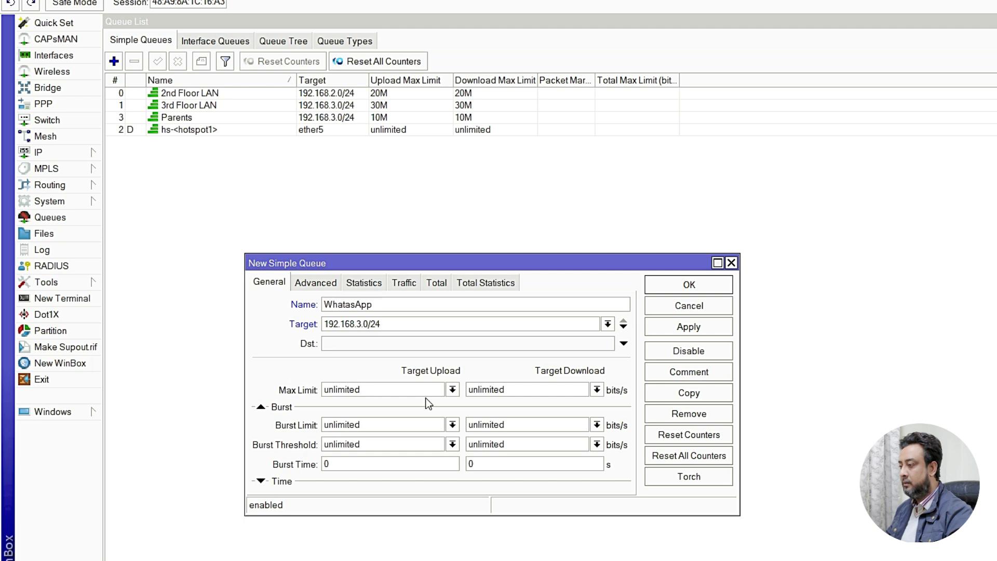
Set the WhatasApp queue's upload and download max limits to 2M.
{"action": "left_click", "coordinate": [452, 389]}
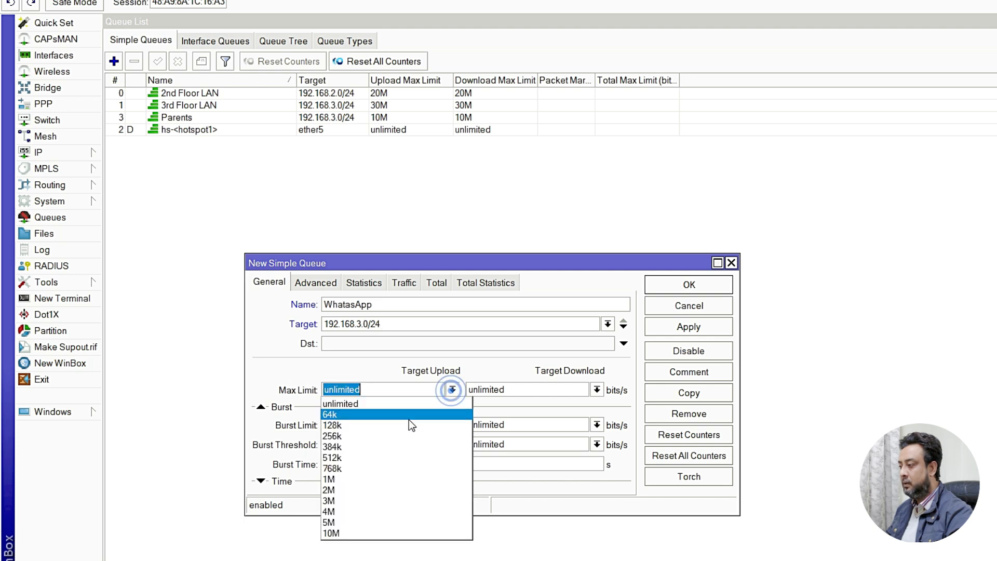
{"action": "left_click", "coordinate": [357, 488]}
{"action": "left_click", "coordinate": [597, 389]}
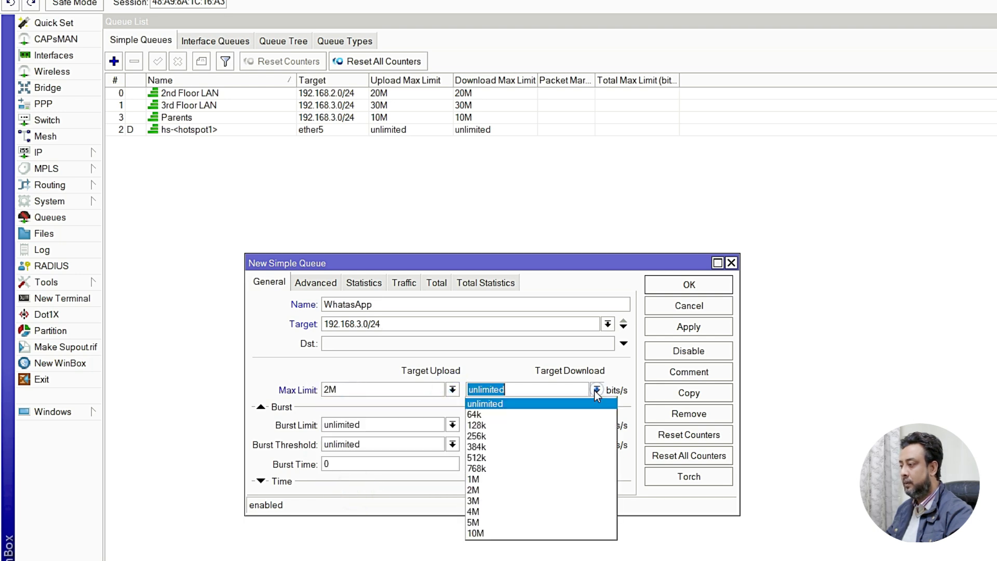
{"action": "left_click", "coordinate": [485, 491]}
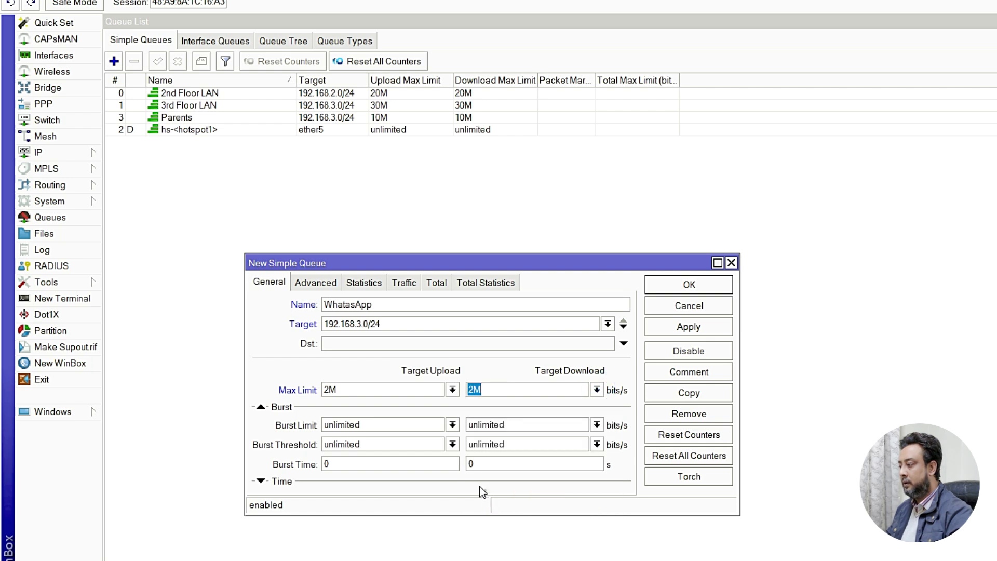
{"action": "left_click", "coordinate": [361, 367]}
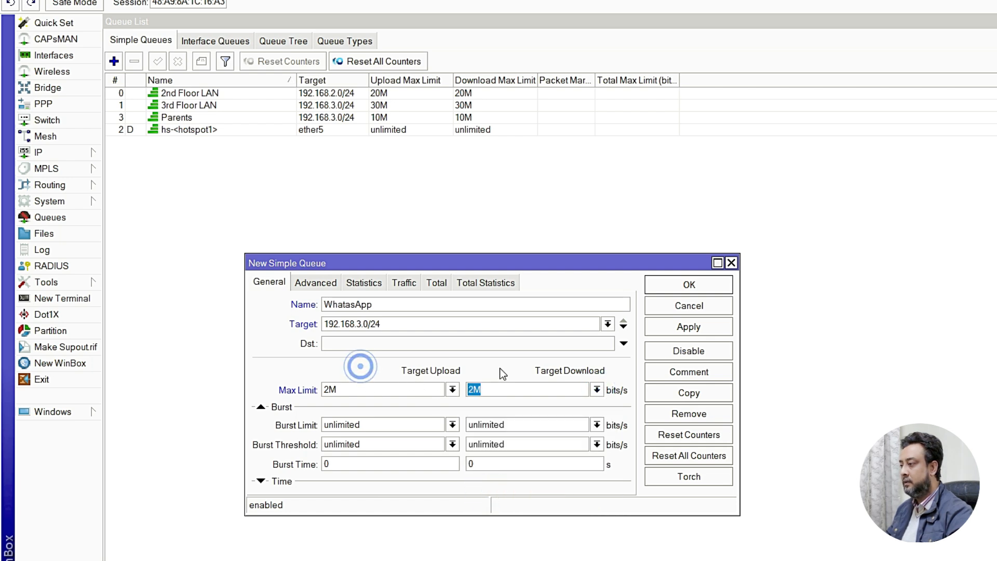
Assign the packet mark "WhatsApp- Packet" to the WhatasApp queue.
{"action": "left_click", "coordinate": [316, 283]}
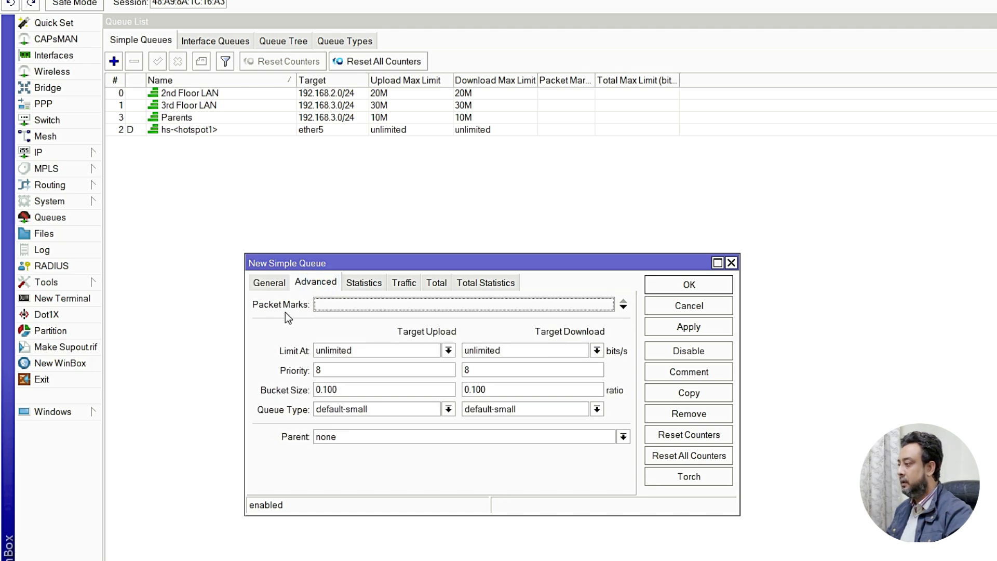
{"action": "left_click", "coordinate": [578, 304]}
{"action": "left_click", "coordinate": [606, 304]}
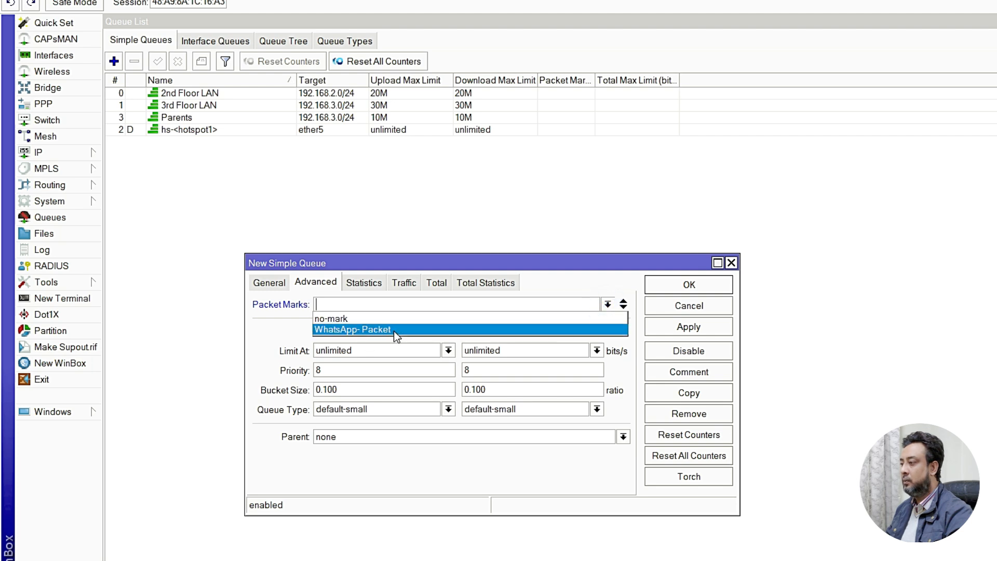
{"action": "left_click", "coordinate": [363, 329]}
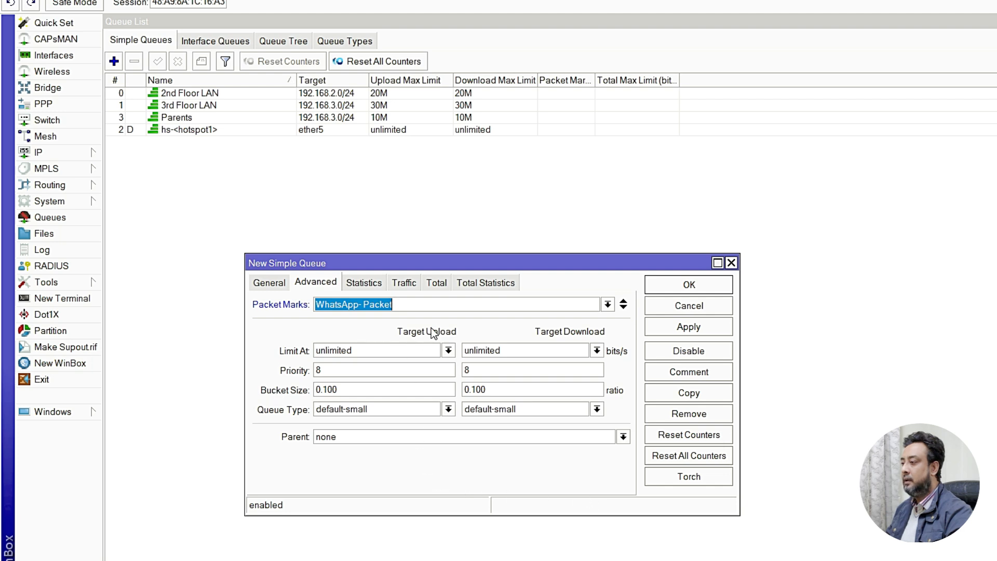
Set the WhatasApp queue's upload and download priority to 1.
{"action": "double_click", "coordinate": [330, 370]}
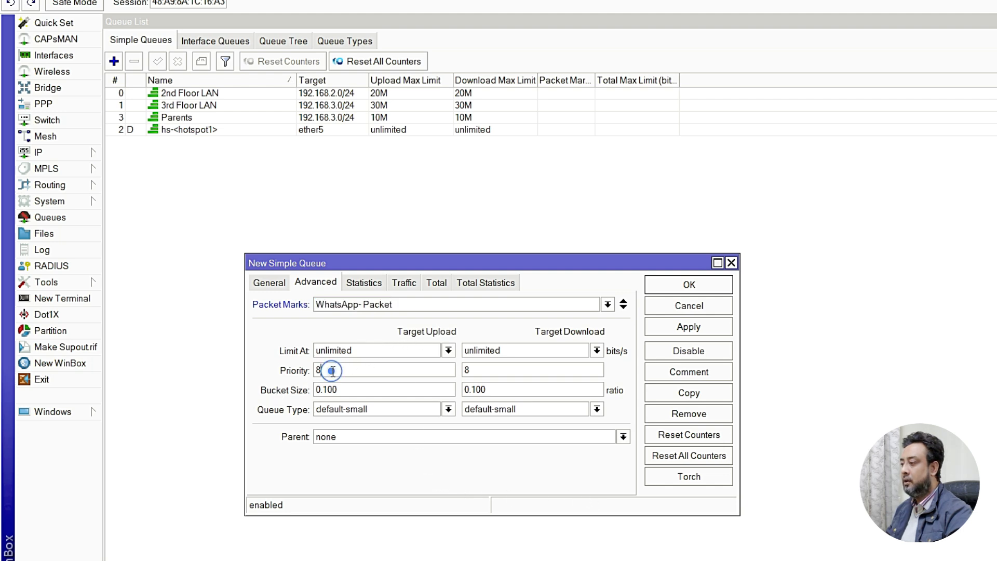
{"action": "type", "text": "1"}
{"action": "double_click", "coordinate": [494, 370]}
{"action": "type", "text": "1"}
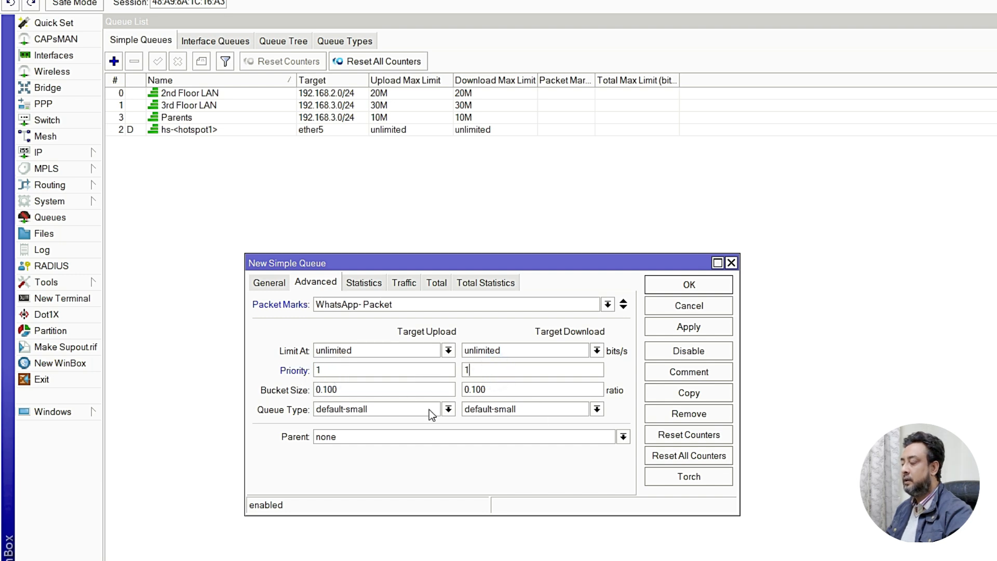
{"action": "left_click", "coordinate": [393, 389]}
{"action": "left_click", "coordinate": [510, 388]}
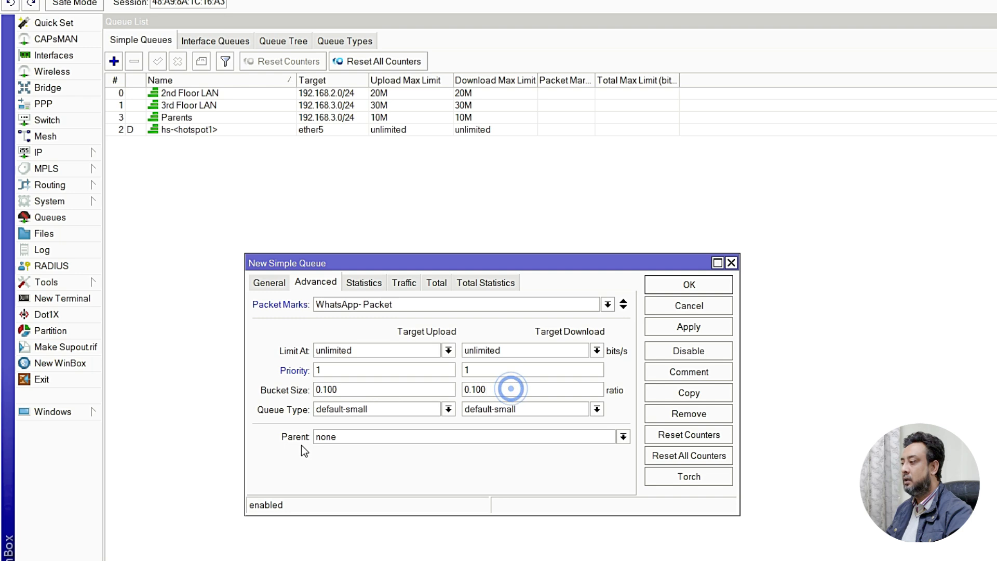
Make Parents the parent of the WhatasApp queue and save the queue.
{"action": "left_click", "coordinate": [622, 436]}
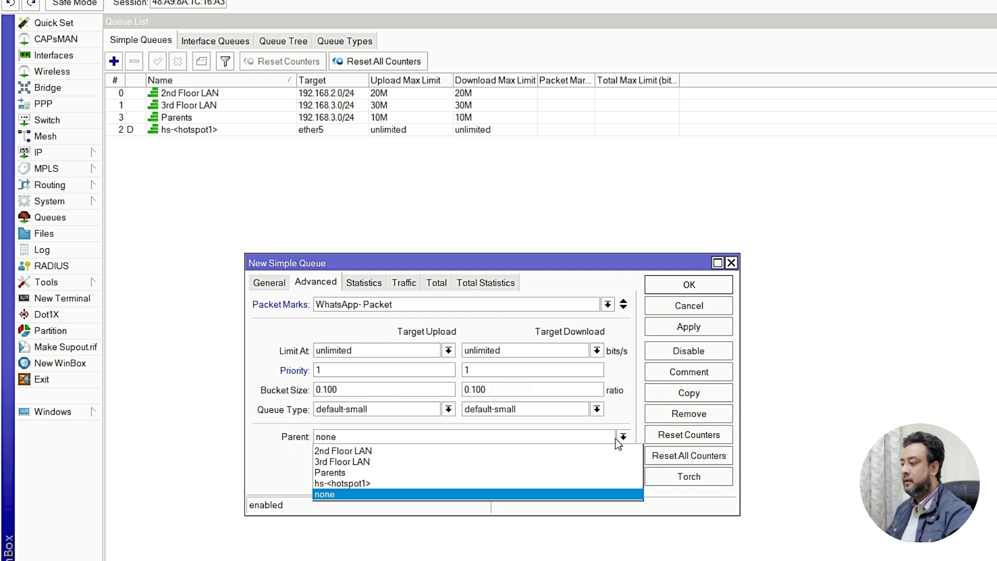
{"action": "left_click", "coordinate": [339, 474]}
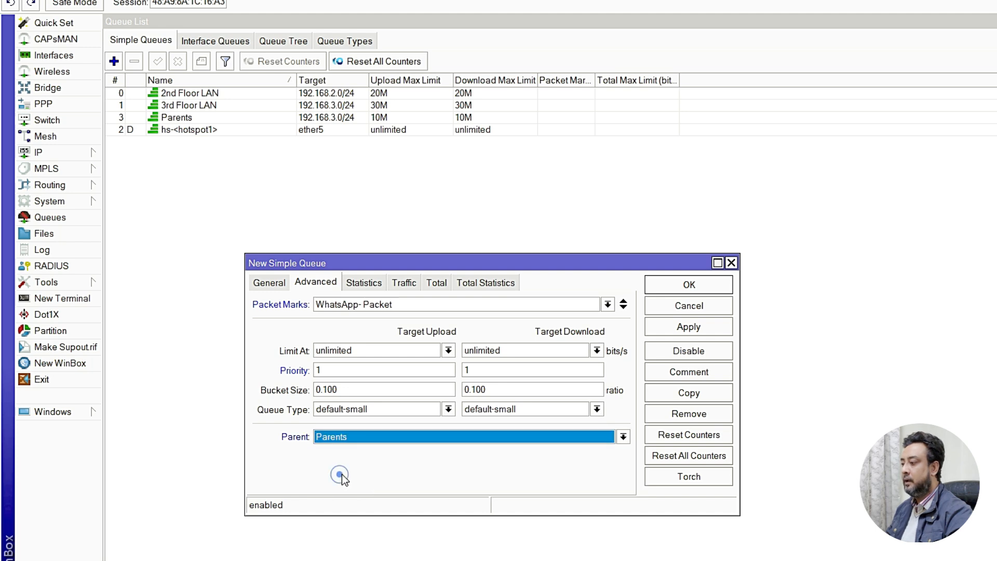
{"action": "left_click", "coordinate": [688, 328]}
{"action": "left_click", "coordinate": [688, 287]}
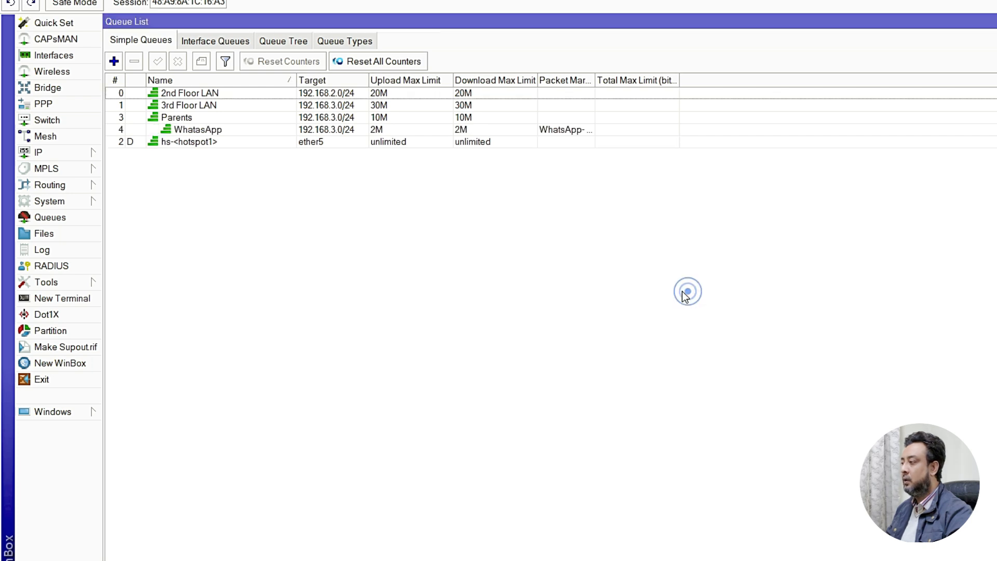
{"action": "left_click", "coordinate": [186, 118]}
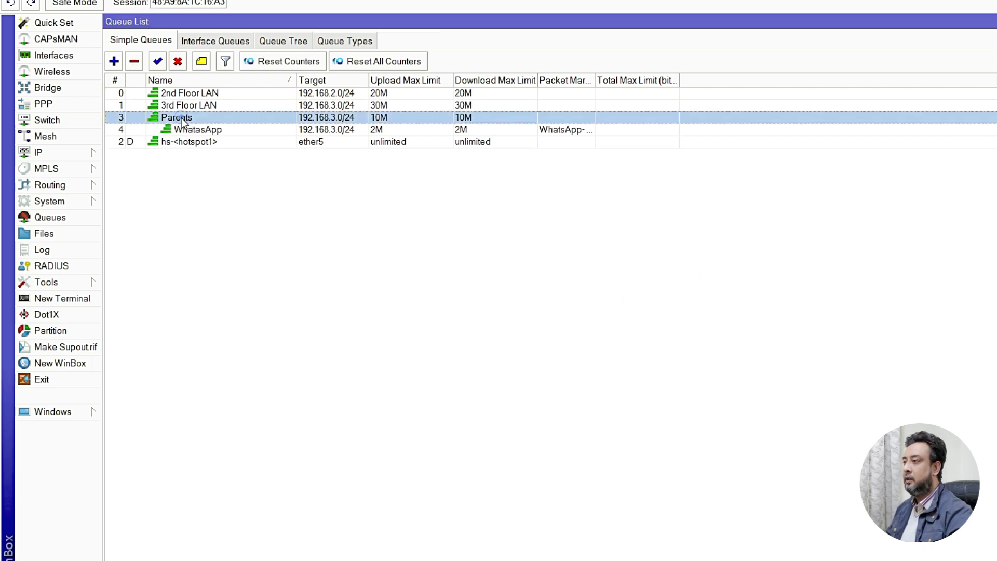
{"action": "left_click", "coordinate": [177, 130]}
{"action": "left_click", "coordinate": [155, 117]}
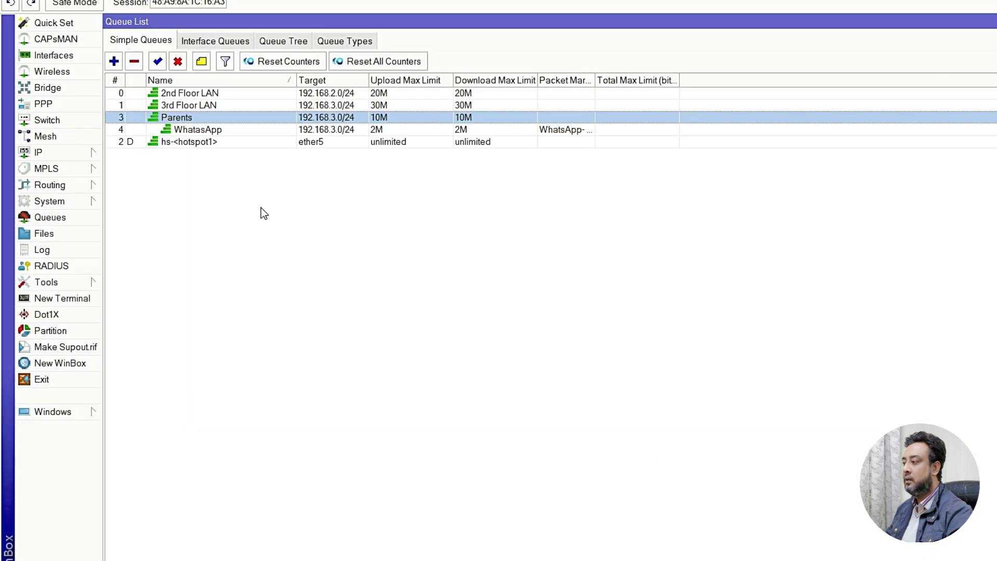
{"action": "left_click", "coordinate": [238, 179]}
Start another simple queue named "Others" with target 192.168.3.0/24.
{"action": "left_click", "coordinate": [115, 61]}
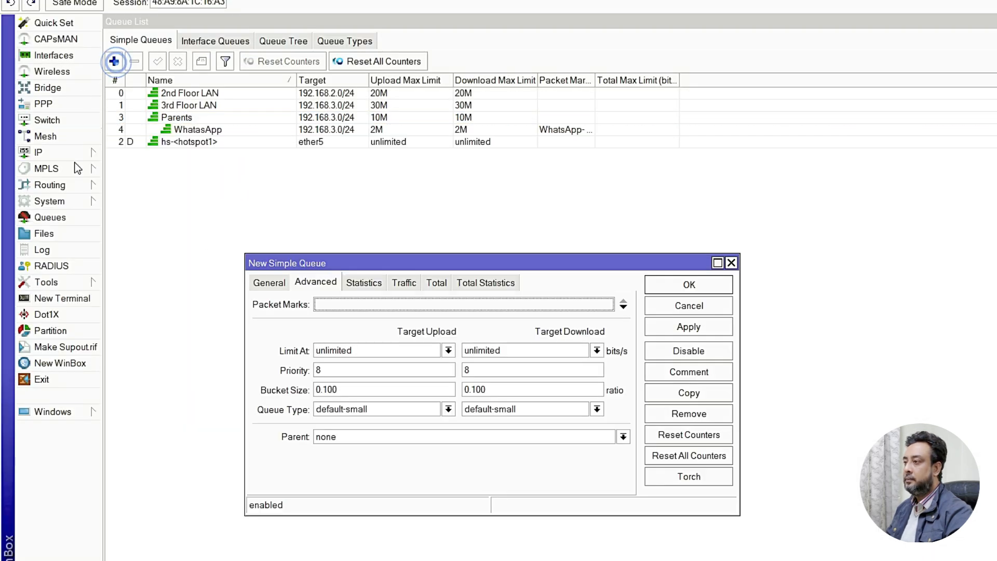
{"action": "left_click", "coordinate": [268, 282]}
{"action": "type", "text": "Others"}
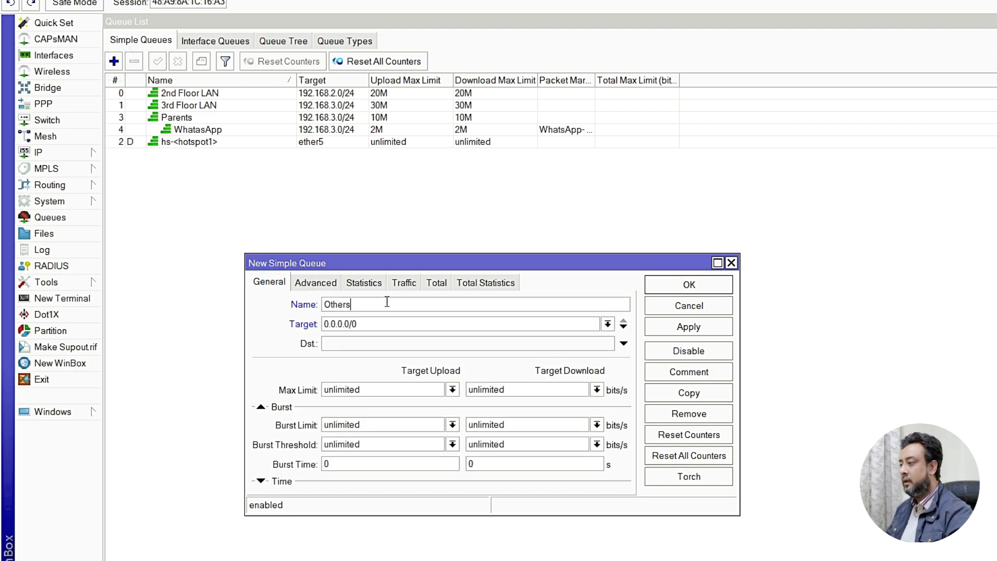
{"action": "key", "text": "Tab"}
{"action": "type", "text": "192.168.3.0/24"}
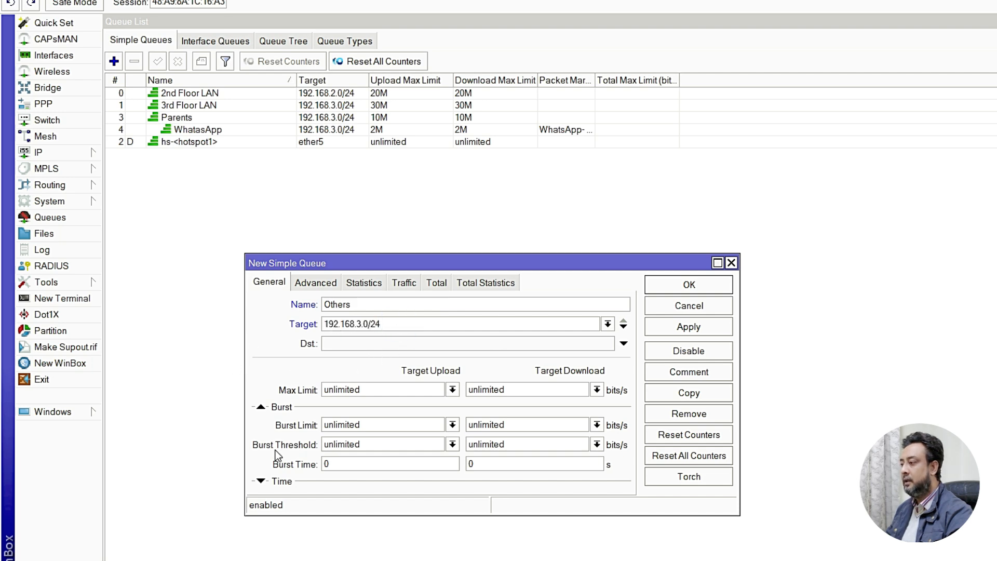
Set the Others queue's upload and download max limits to 8M.
{"action": "left_click", "coordinate": [452, 389]}
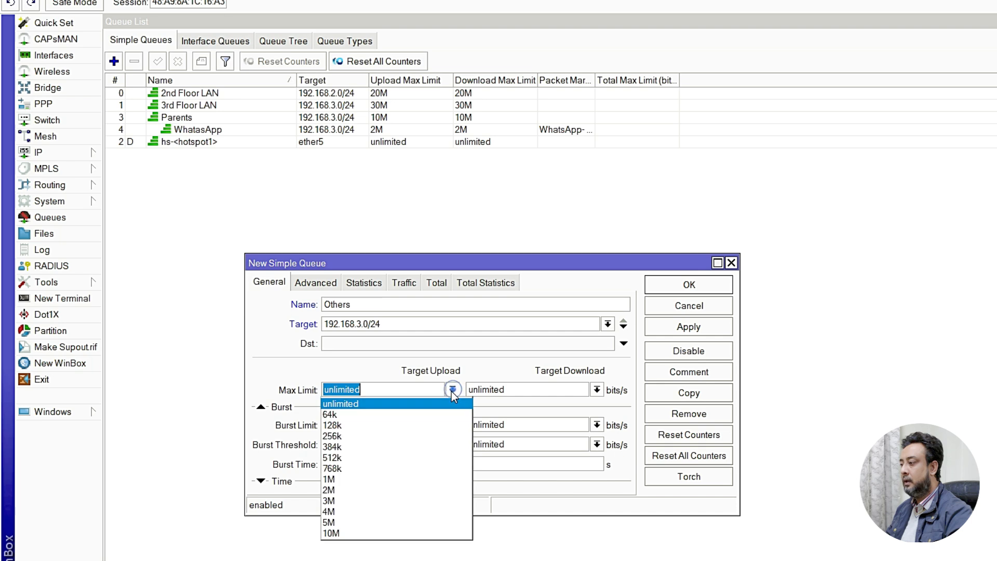
{"action": "left_click", "coordinate": [338, 525]}
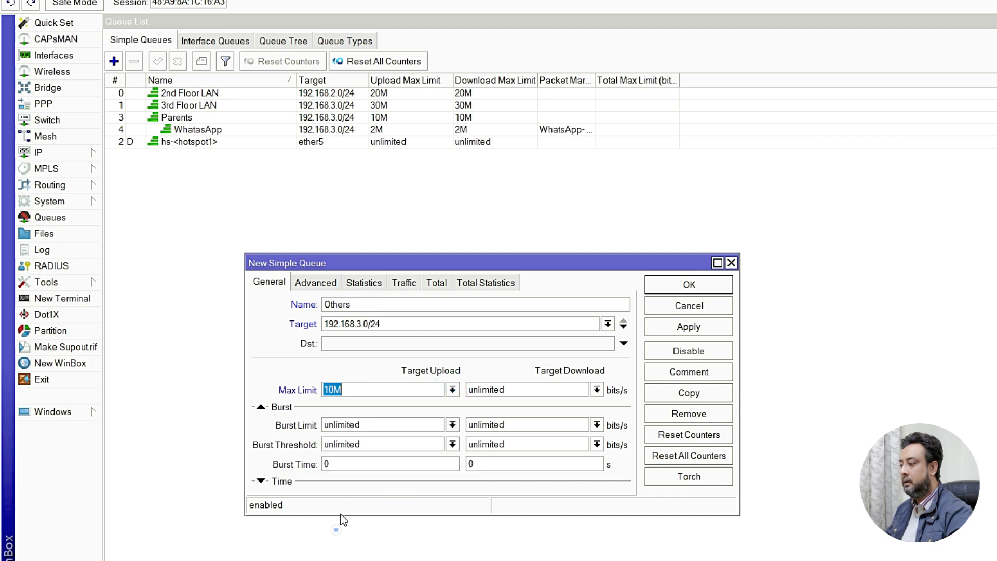
{"action": "type", "text": "8M"}
{"action": "double_click", "coordinate": [332, 390]}
{"action": "double_click", "coordinate": [518, 389]}
{"action": "type", "text": "8M"}
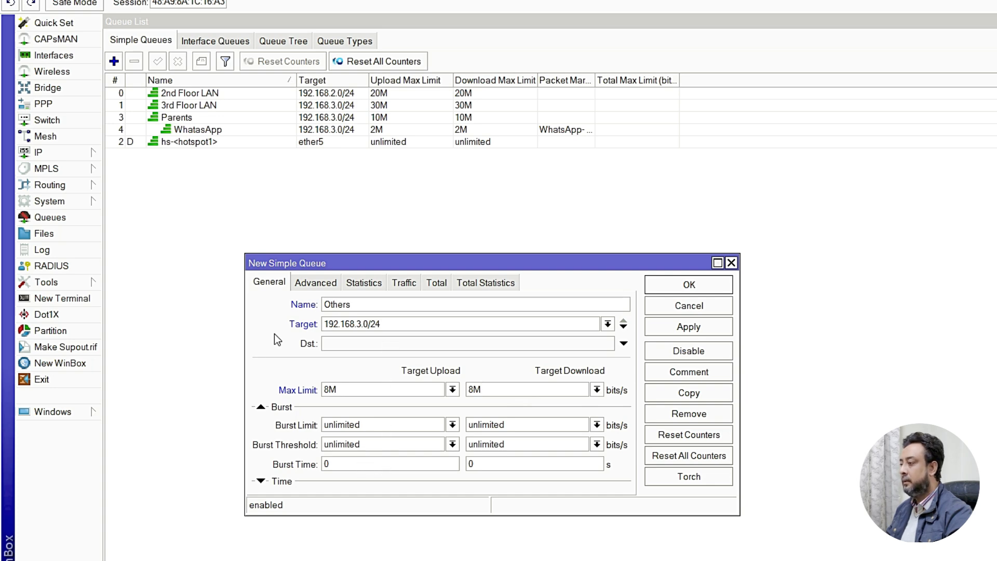
Make Parents the parent of the Others queue, leave both priorities at 8, and save the queue.
{"action": "left_click", "coordinate": [315, 281]}
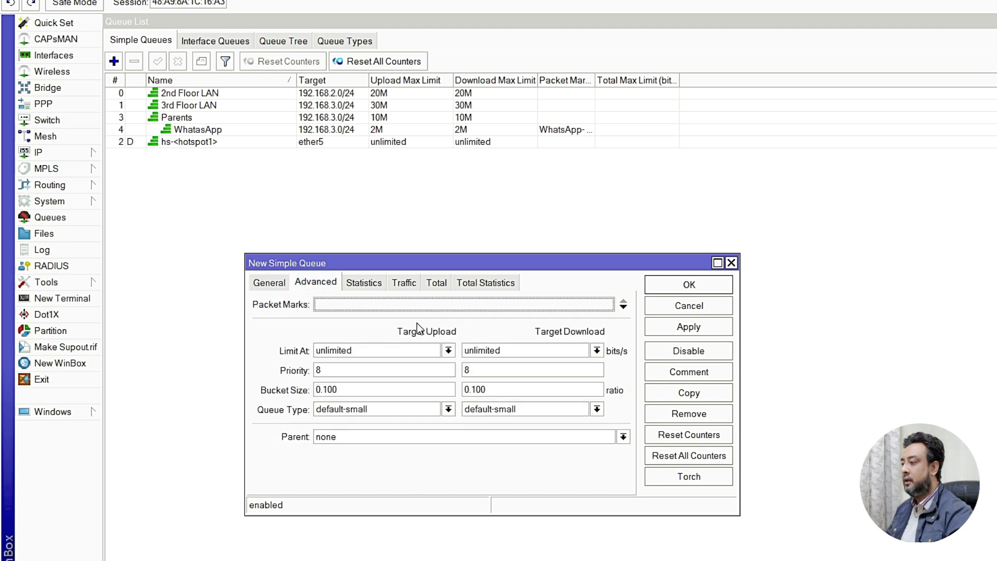
{"action": "double_click", "coordinate": [317, 369]}
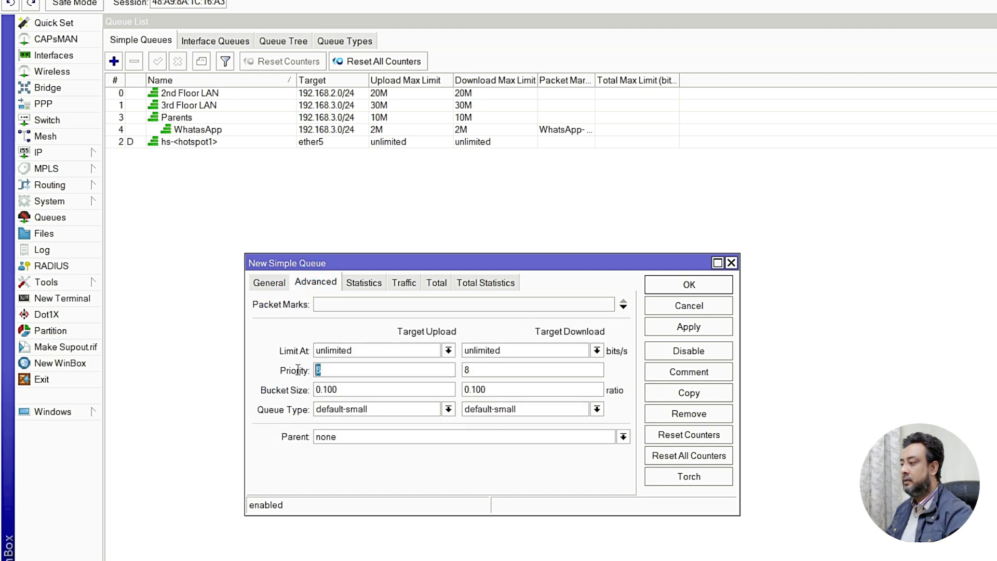
{"action": "double_click", "coordinate": [466, 370]}
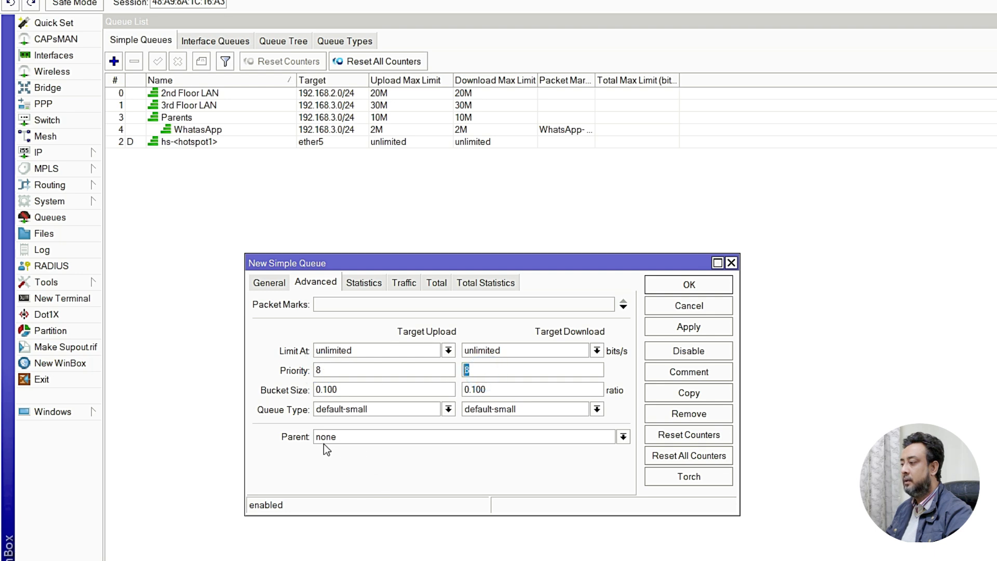
{"action": "left_click", "coordinate": [363, 442]}
{"action": "left_click", "coordinate": [347, 470]}
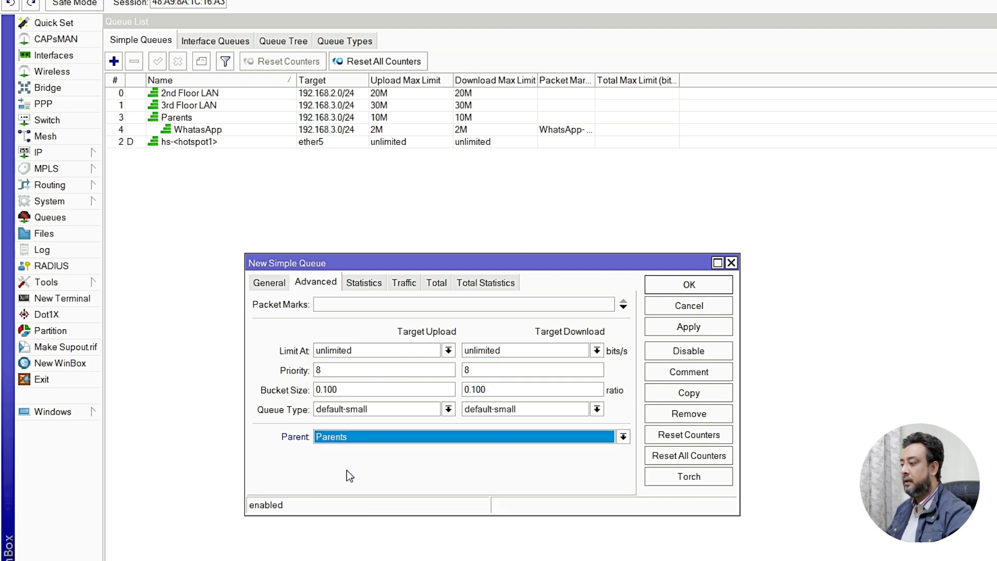
{"action": "left_click", "coordinate": [686, 327]}
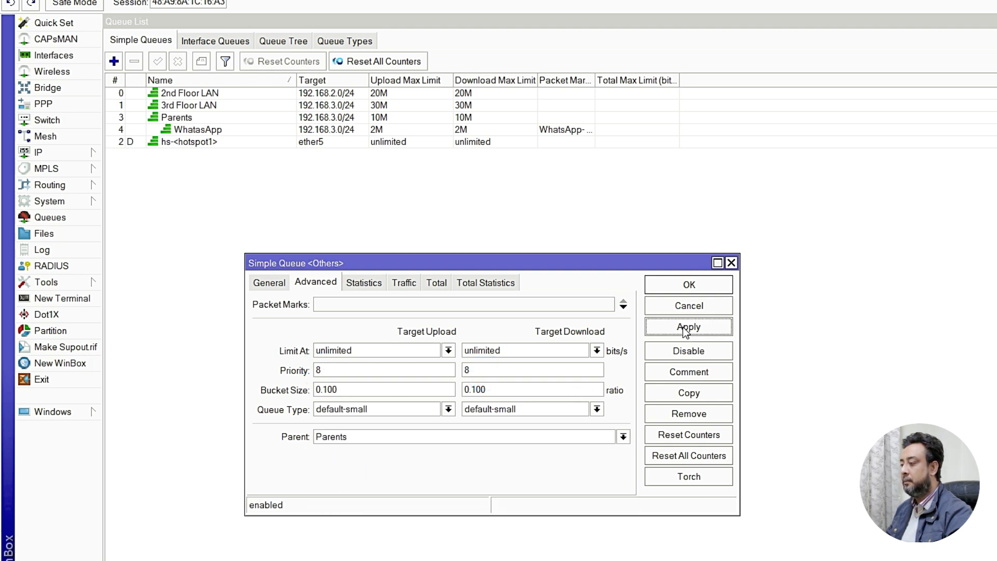
{"action": "left_click", "coordinate": [688, 286]}
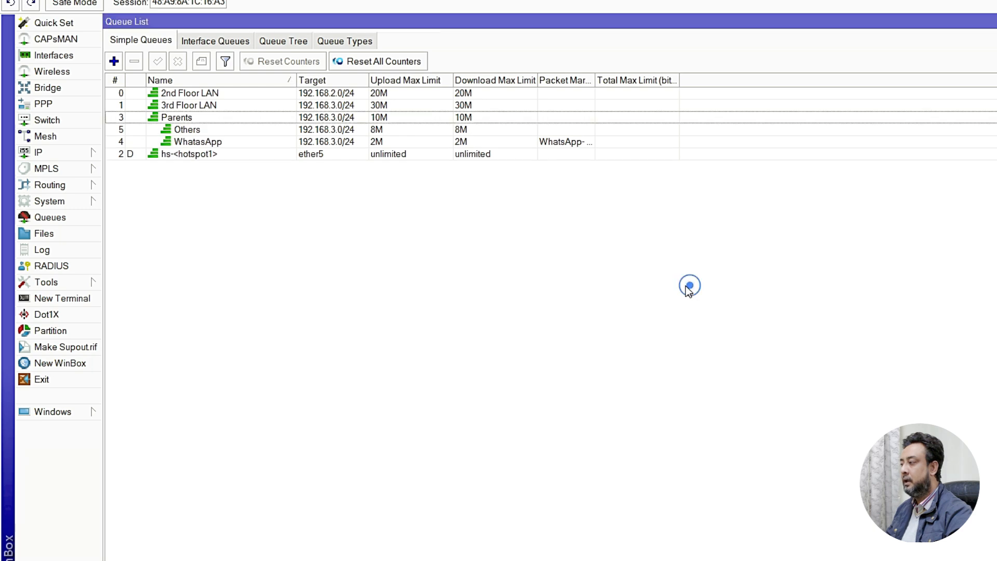
Close the queue list and check the byte counters of the WhatsApp rules among the firewall filter rules.
{"action": "left_click", "coordinate": [193, 131]}
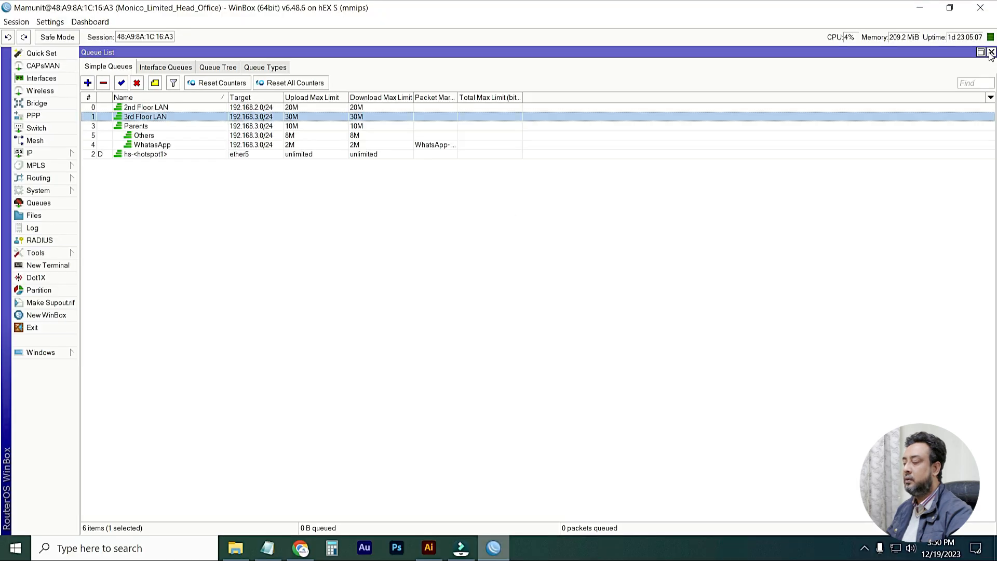
{"action": "left_click", "coordinate": [991, 52]}
{"action": "left_click", "coordinate": [66, 153]}
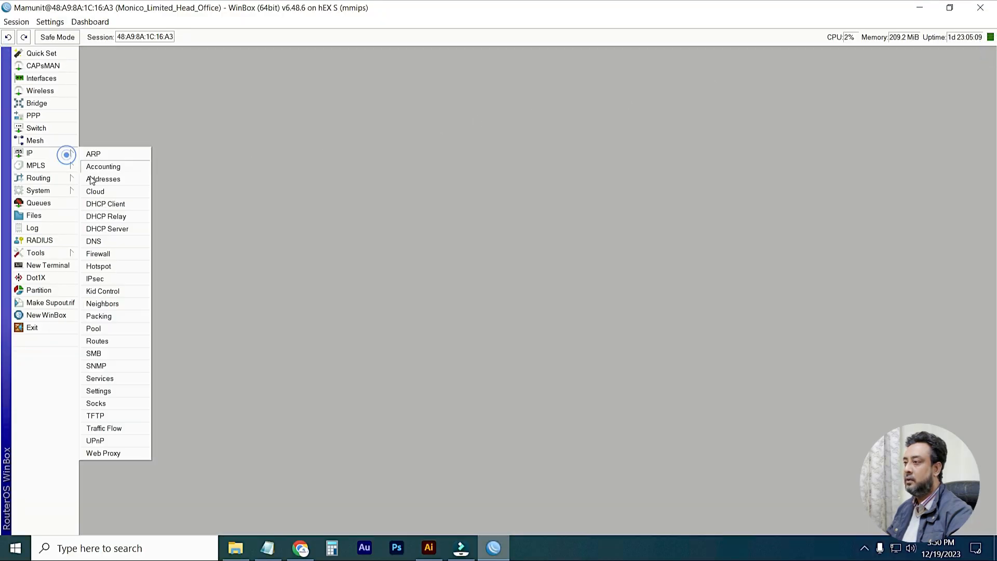
{"action": "left_click", "coordinate": [223, 157]}
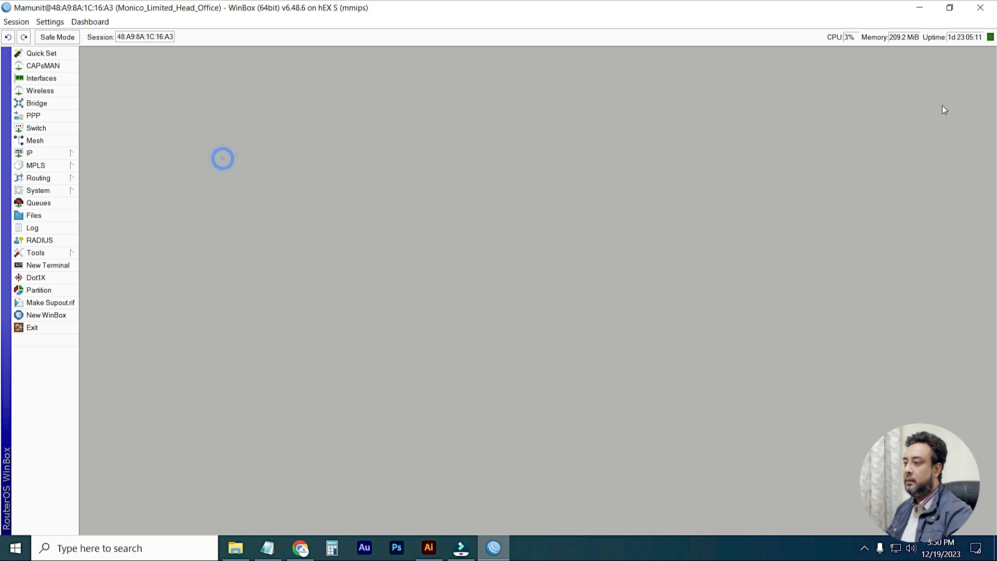
{"action": "left_click", "coordinate": [72, 155]}
{"action": "left_click", "coordinate": [113, 257]}
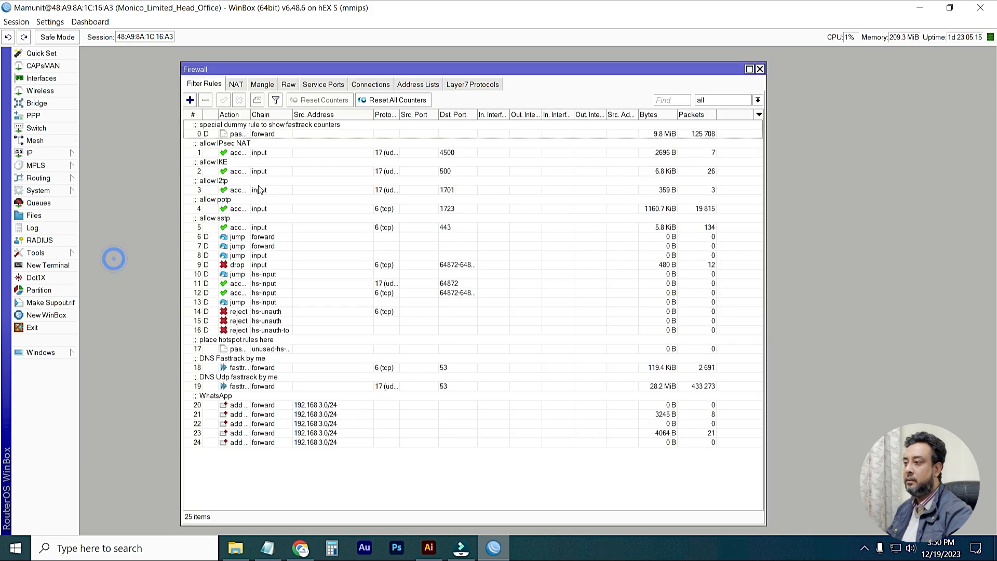
{"action": "left_click", "coordinate": [657, 415]}
{"action": "left_click", "coordinate": [658, 434]}
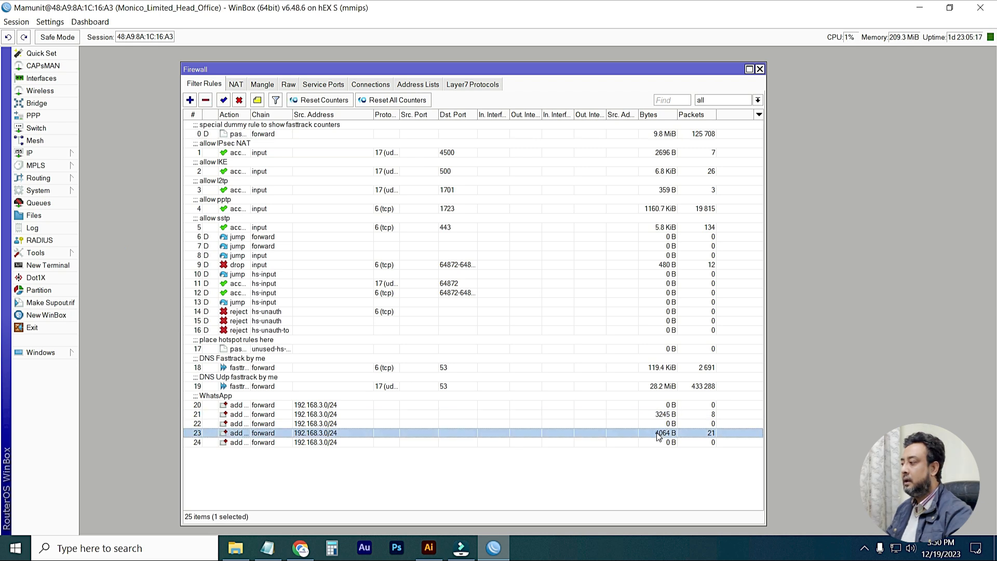
Review the WhatsApp mark-connection and mark-packet mangle rules and close the firewall window.
{"action": "left_click", "coordinate": [264, 84]}
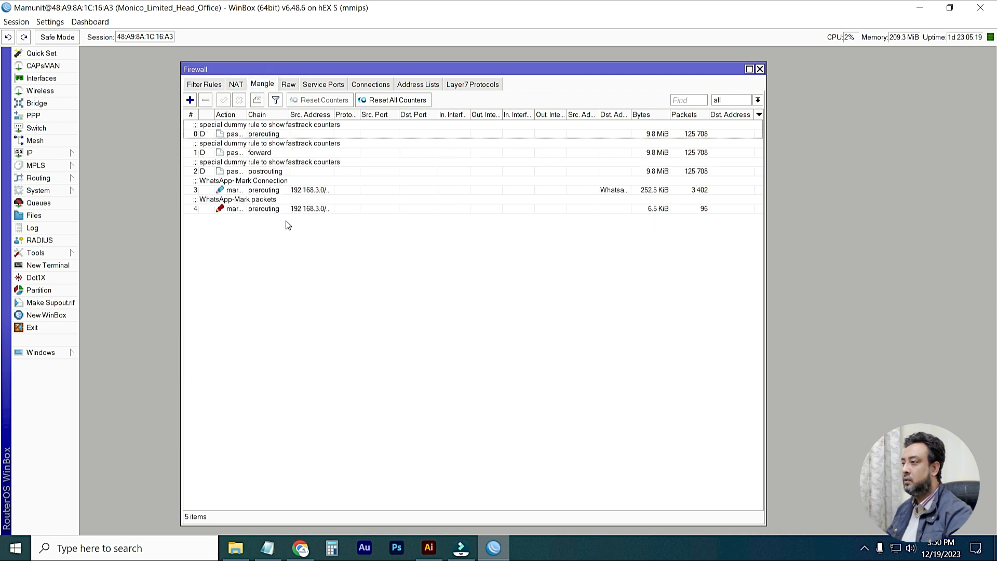
{"action": "left_click", "coordinate": [285, 202]}
{"action": "left_click", "coordinate": [607, 187]}
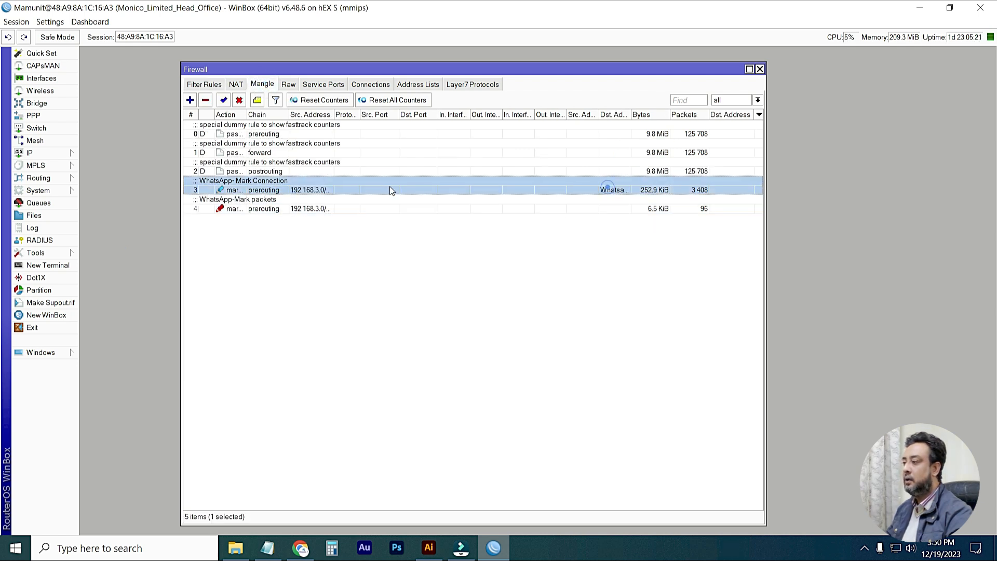
{"action": "left_click", "coordinate": [264, 207]}
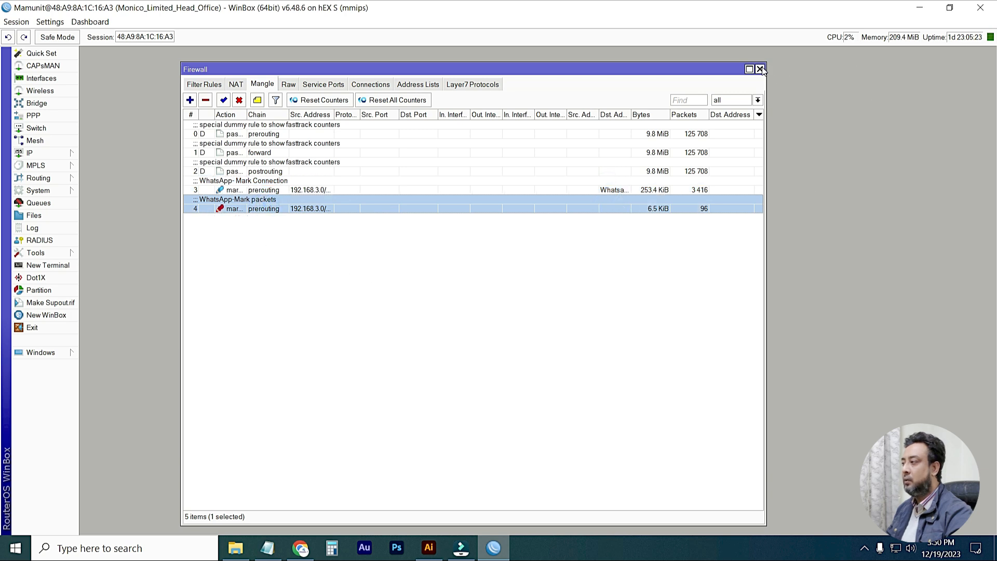
{"action": "left_click", "coordinate": [760, 69]}
Close the WinBox session and return to the Windows desktop.
{"action": "left_click", "coordinate": [979, 7]}
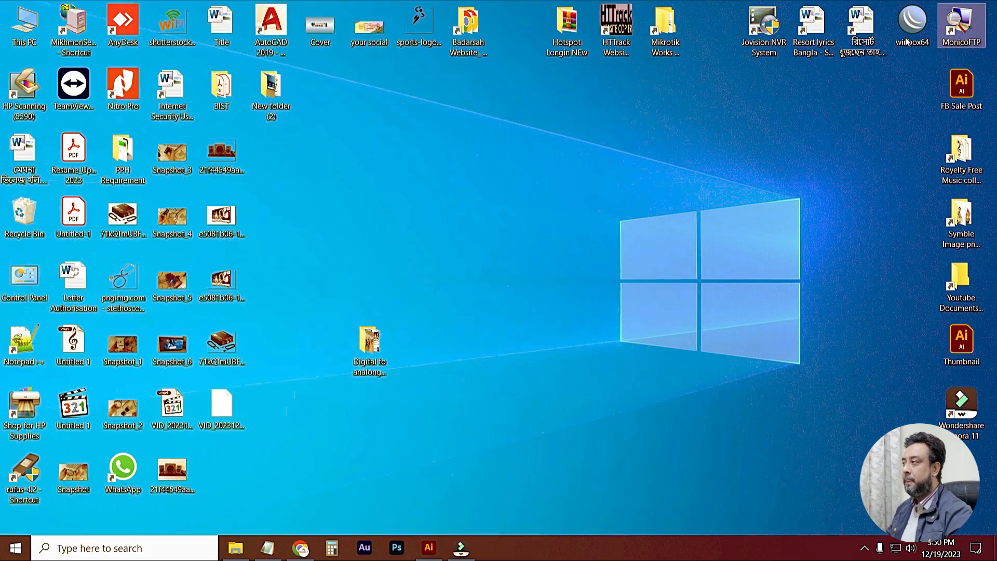
{"action": "right_click", "coordinate": [524, 125]}
{"action": "left_click", "coordinate": [561, 183]}
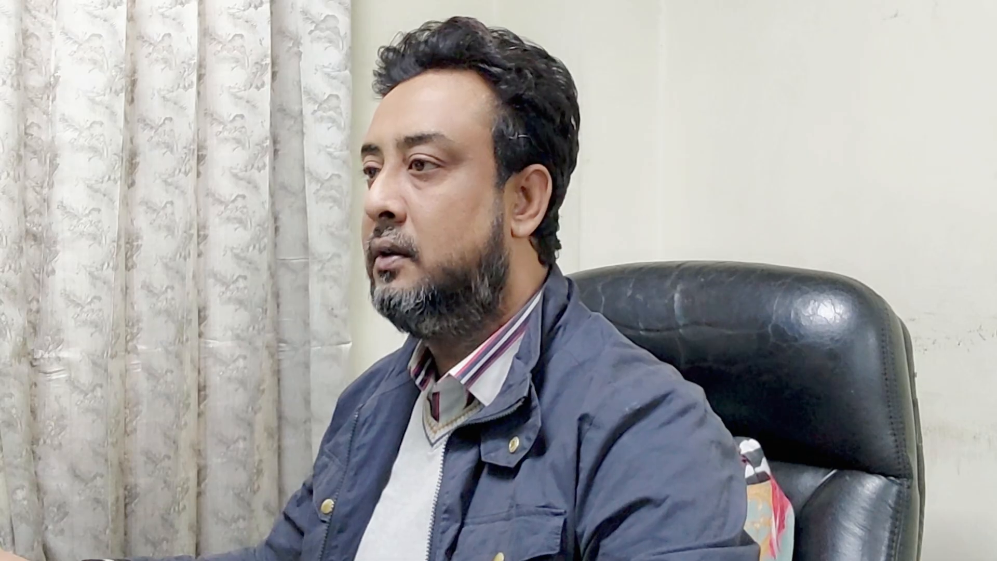